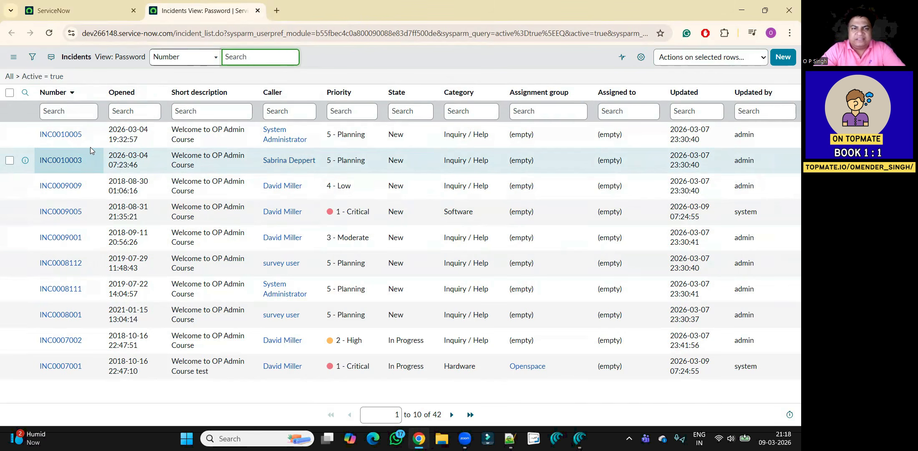
# Examine the page URL, highlighting the incident_list part that identifies the table and its list view.
pyautogui.click(95, 32)
pyautogui.moveTo(82, 33); pyautogui.dragTo(189, 36)
pyautogui.click(213, 32)
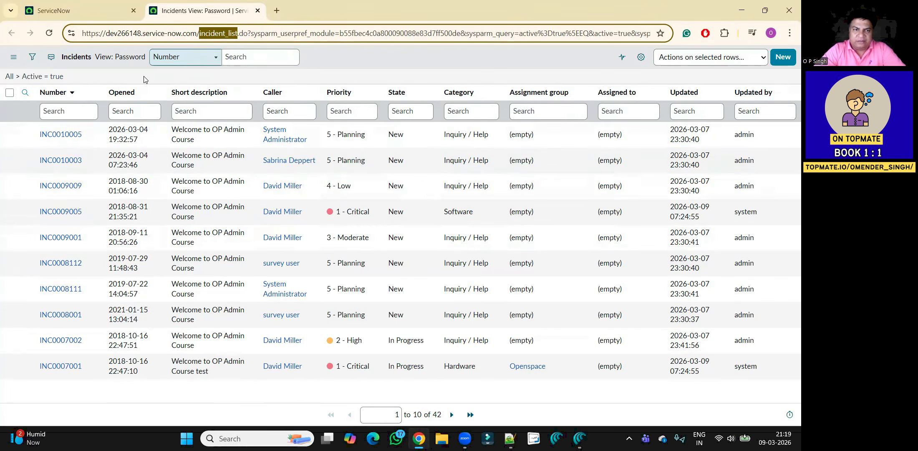
pyautogui.doubleClick(211, 33)
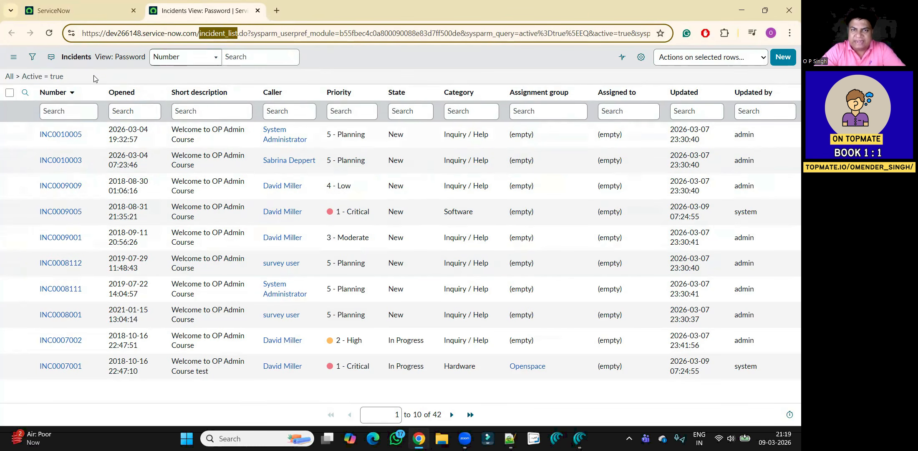
pyautogui.click(95, 78)
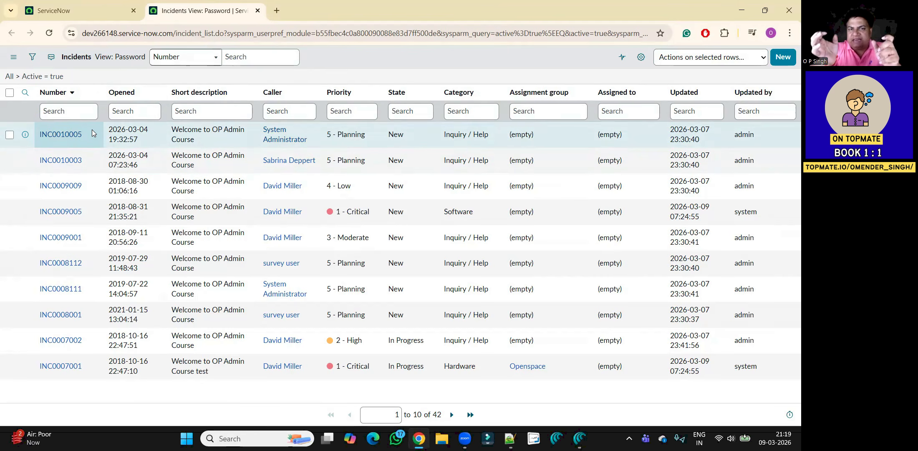
# Examine the field values of the first incident record, cell by cell from Number to Assigned to.
pyautogui.click(90, 142)
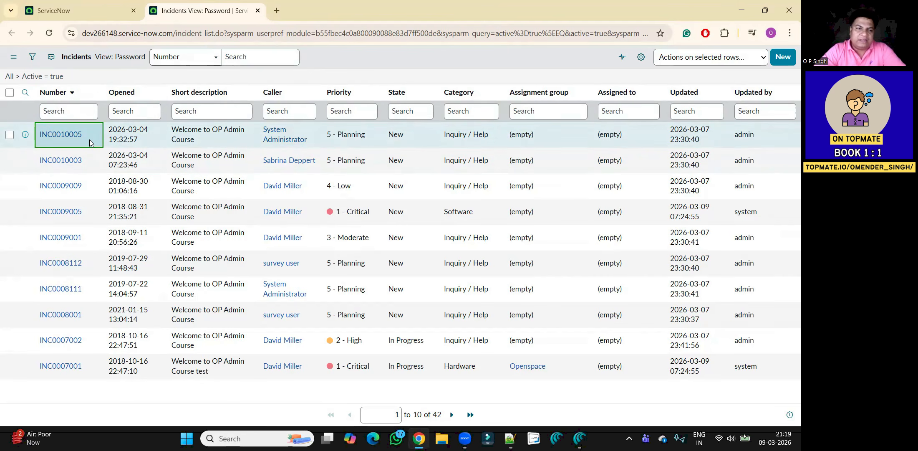
pyautogui.click(141, 137)
pyautogui.press('Right')
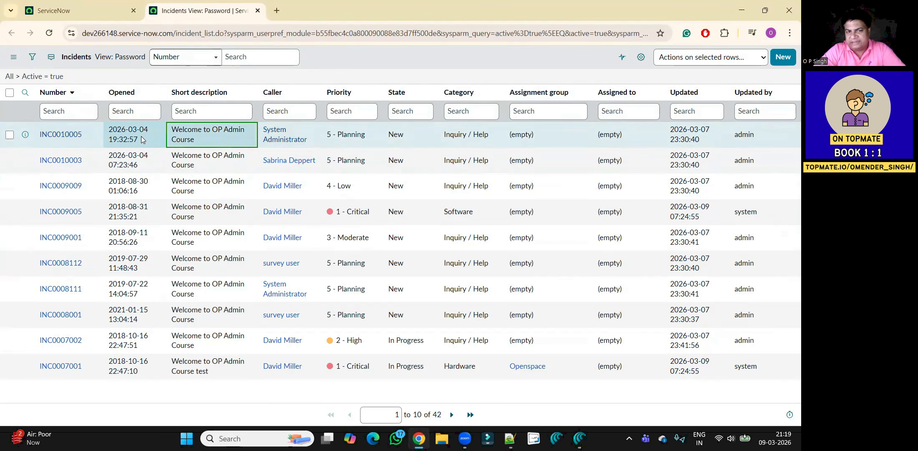
pyautogui.press('Right')
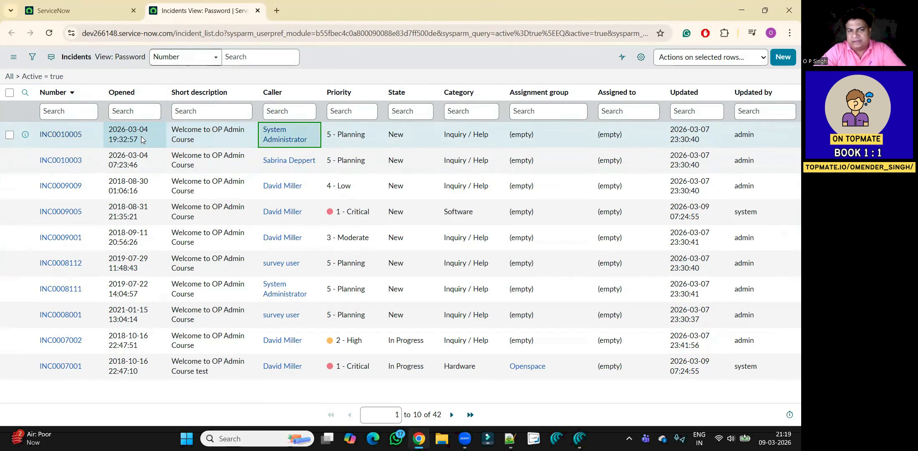
pyautogui.press('Right')
pyautogui.press('Right')
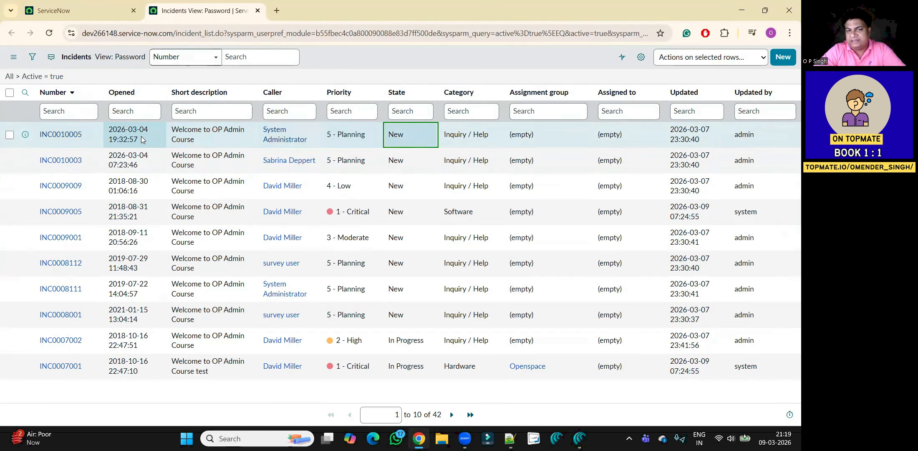
pyautogui.press('Right')
pyautogui.press('Right')
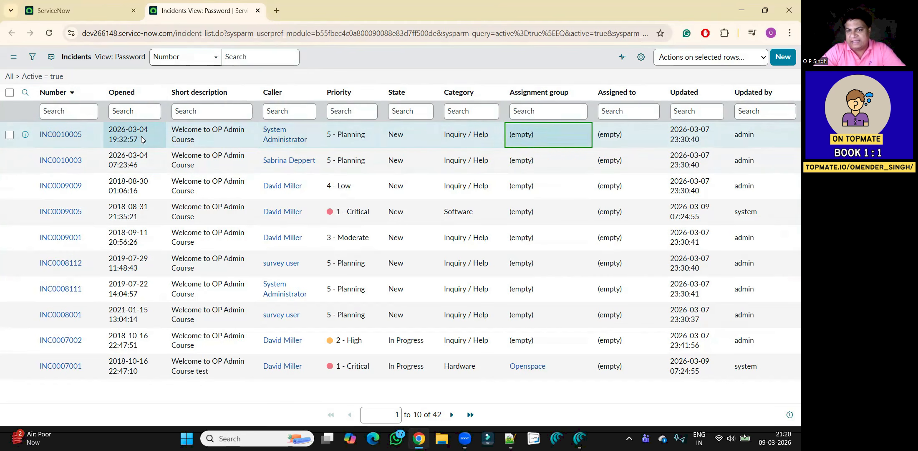
pyautogui.press('Right')
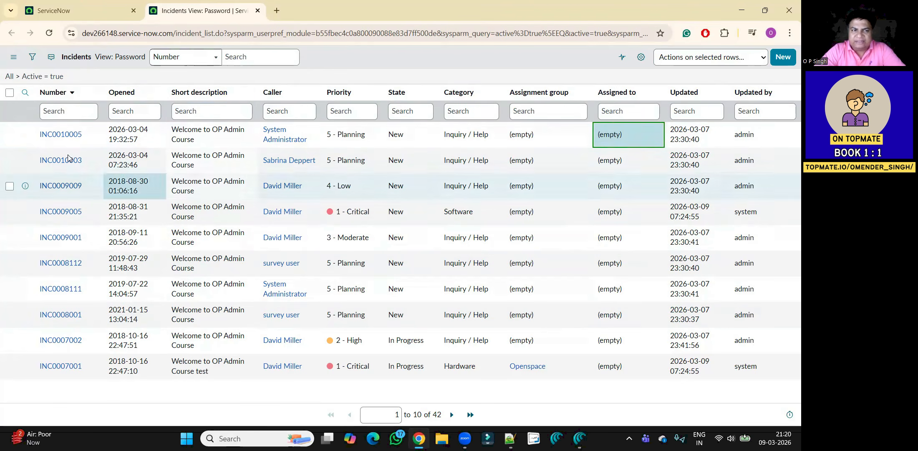
# Review the field, operator and value choices of the incident list's filter condition, and run it as Active is true.
pyautogui.click(32, 59)
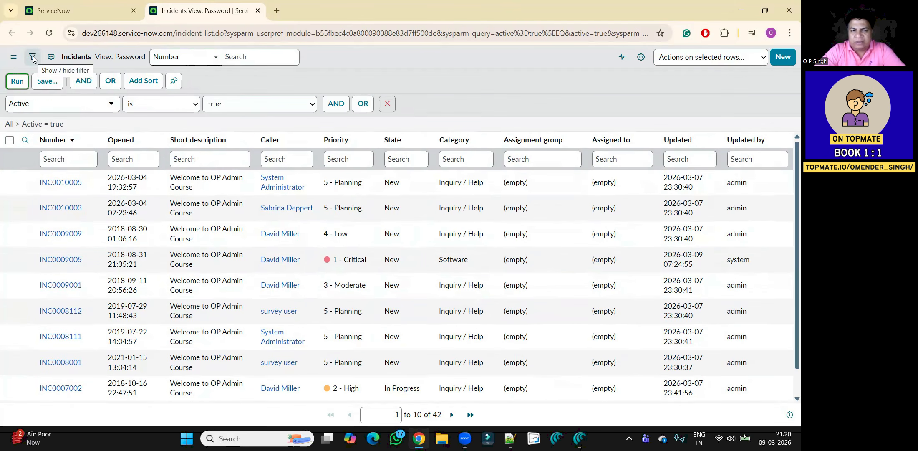
pyautogui.click(62, 107)
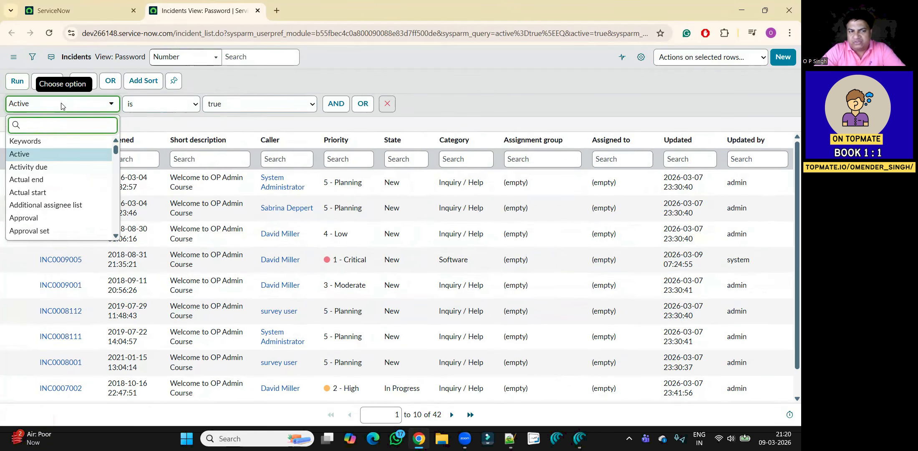
pyautogui.moveTo(116, 153); pyautogui.dragTo(115, 135)
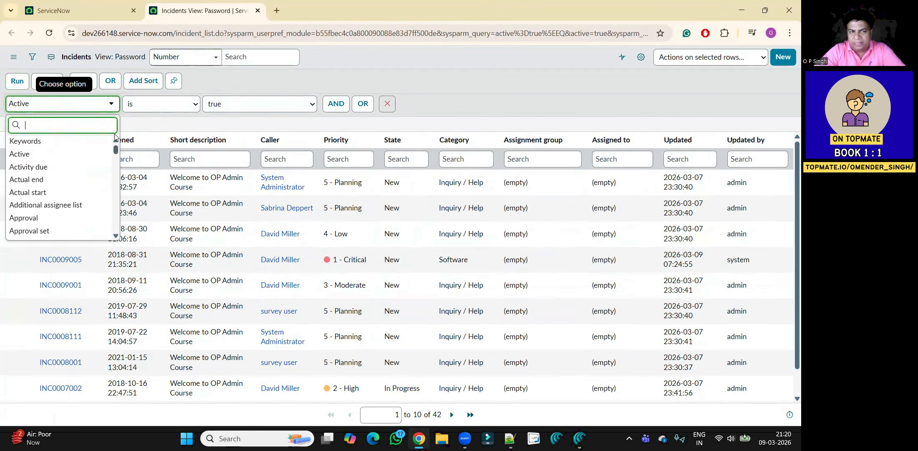
pyautogui.click(142, 112)
pyautogui.click(163, 106)
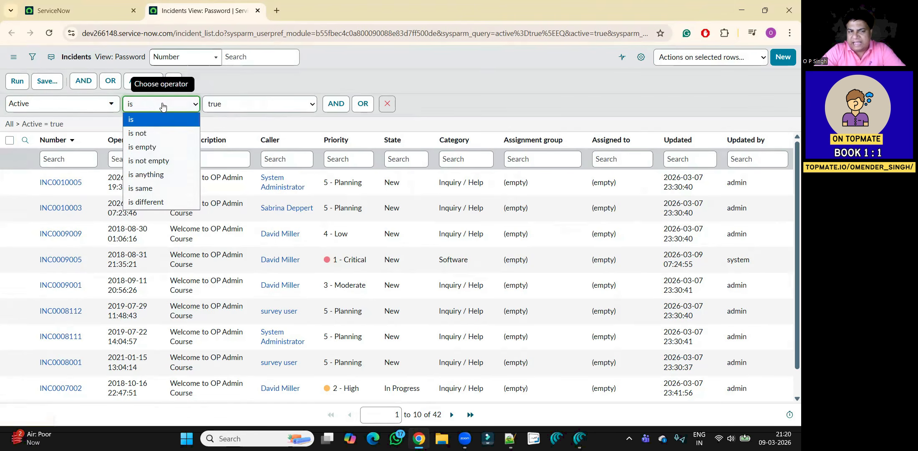
pyautogui.click(262, 110)
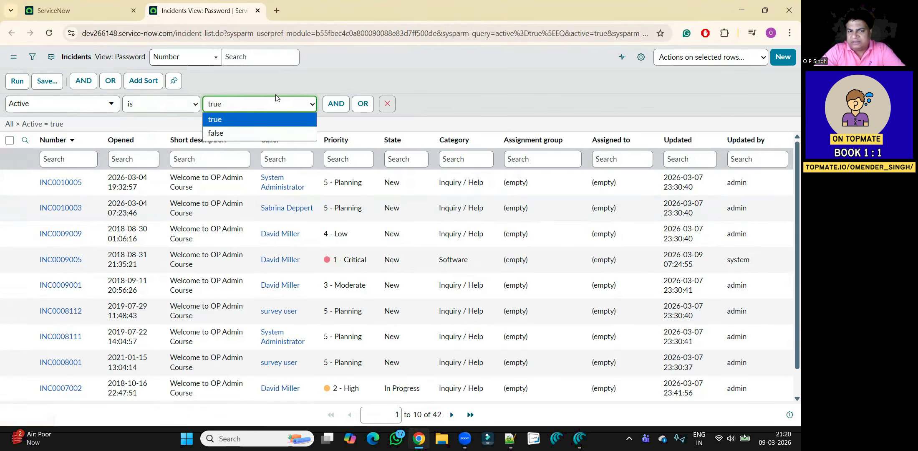
pyautogui.click(272, 80)
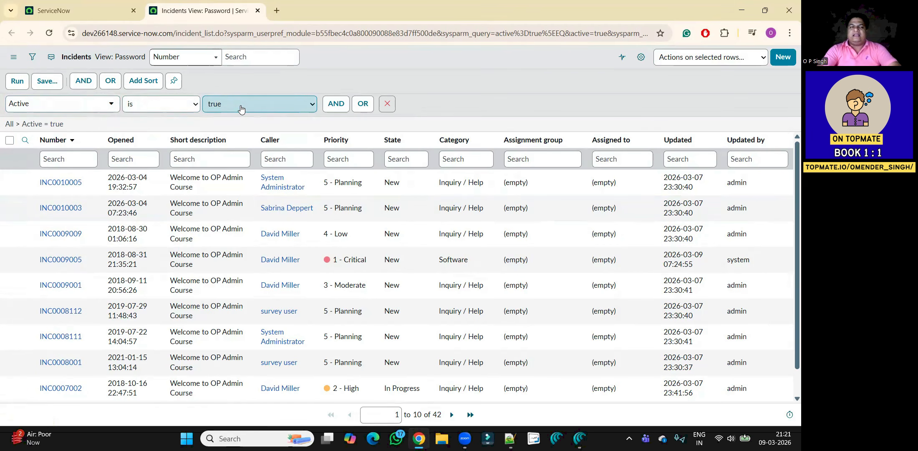
pyautogui.click(19, 83)
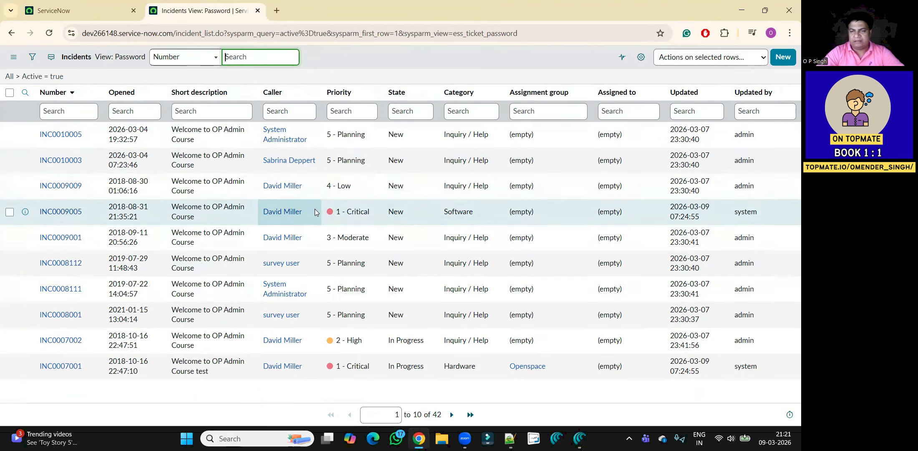
# Remove the Updated and Updated by columns from the incident list's selected columns.
pyautogui.click(640, 57)
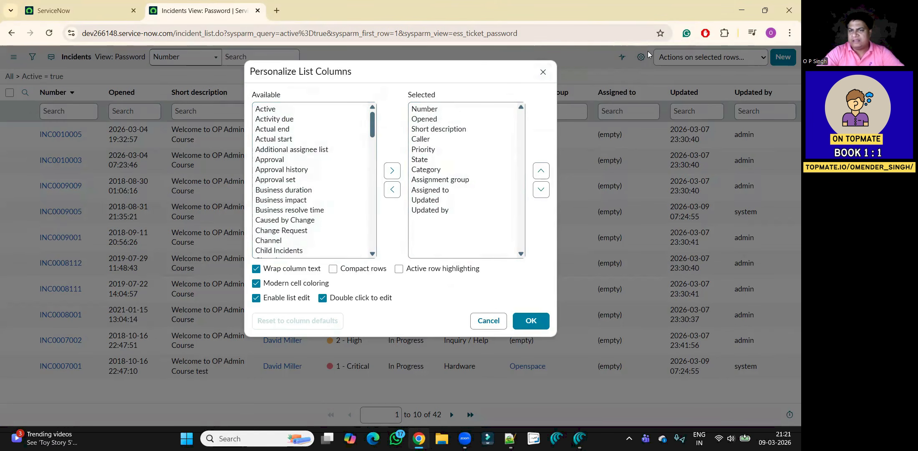
pyautogui.click(300, 108)
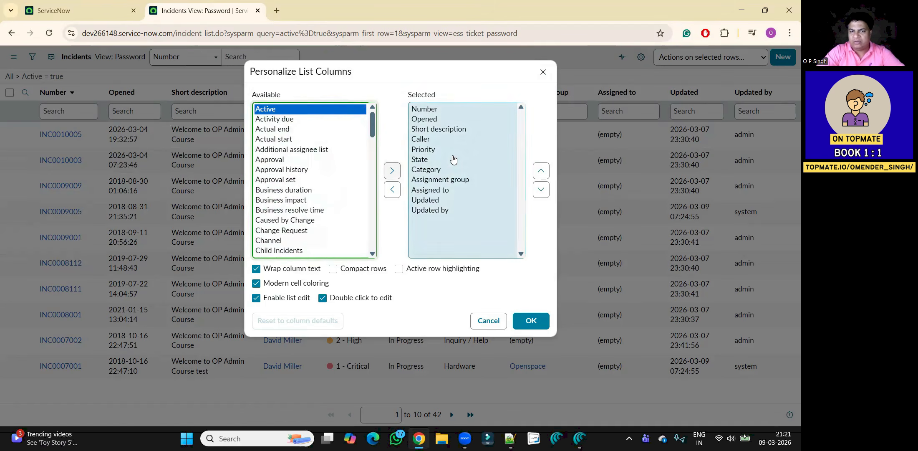
pyautogui.moveTo(454, 108); pyautogui.dragTo(452, 213)
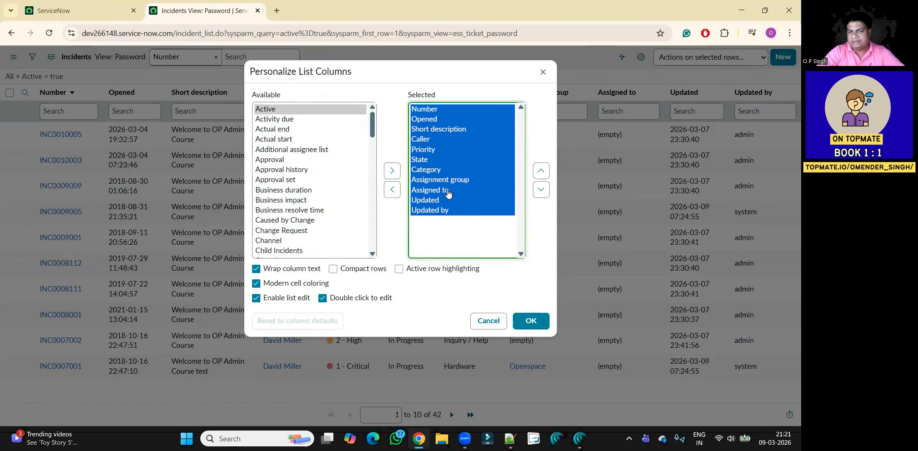
pyautogui.moveTo(442, 200); pyautogui.dragTo(441, 213)
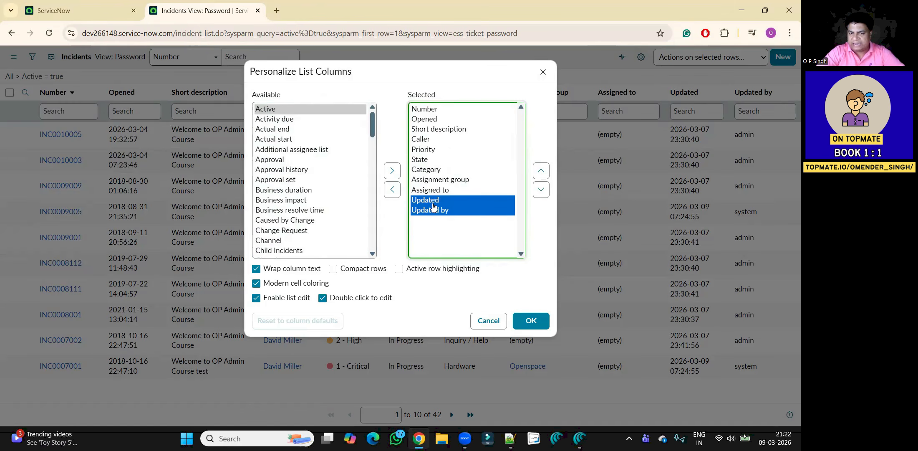
pyautogui.click(392, 189)
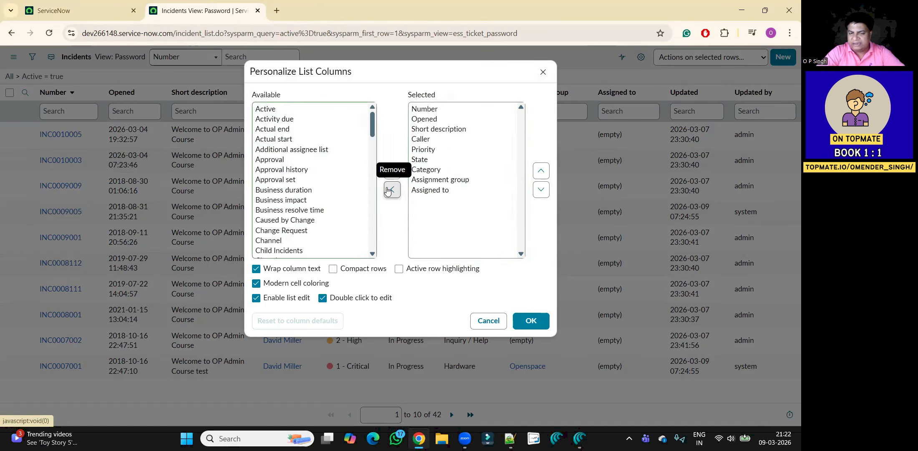
# Add the Active column to the incident list, place it directly after Number, and apply the column changes.
pyautogui.click(258, 109)
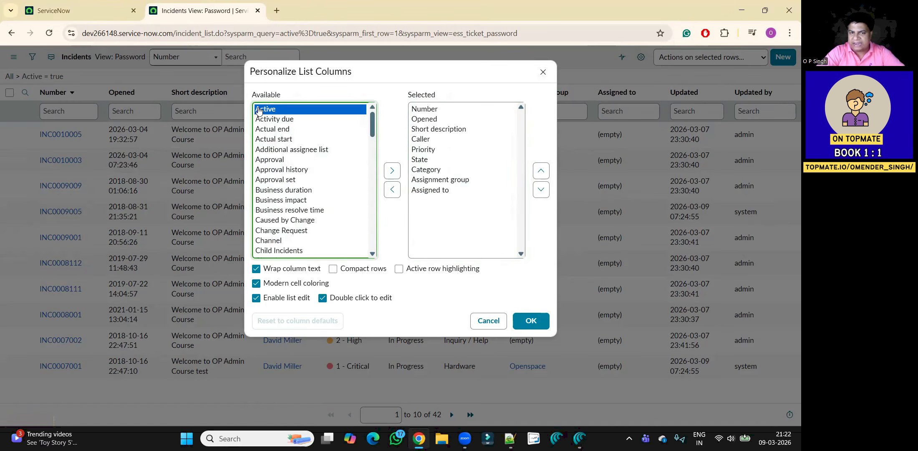
pyautogui.click(392, 171)
pyautogui.click(540, 172)
pyautogui.click(541, 172)
pyautogui.click(541, 171)
pyautogui.click(541, 173)
pyautogui.click(540, 173)
pyautogui.click(541, 174)
pyautogui.click(541, 173)
pyautogui.click(540, 173)
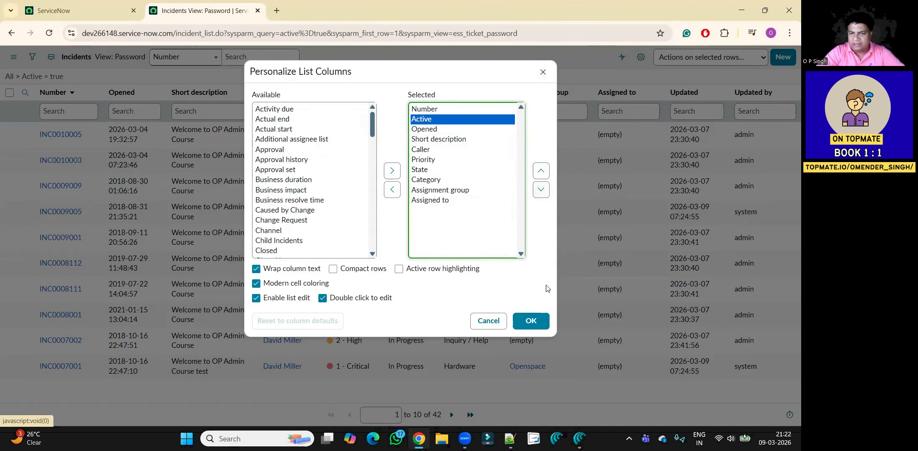
pyautogui.click(531, 320)
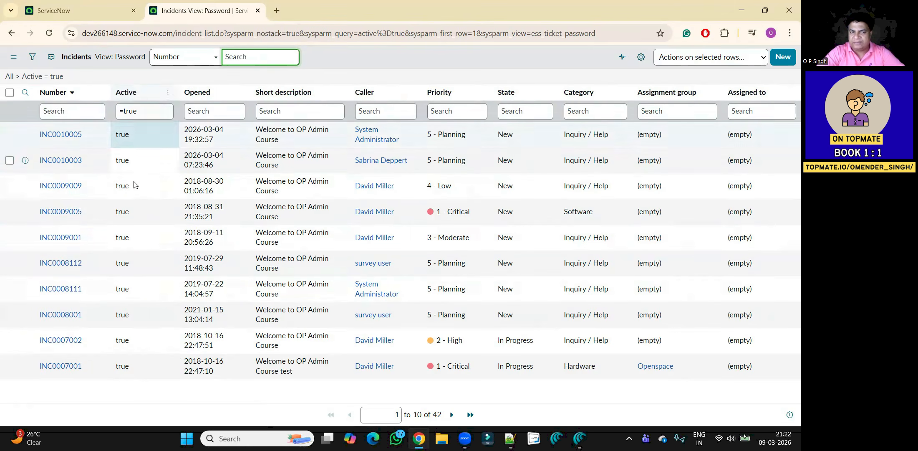
# Add a second condition on the Priority field to the incident filter, combined with Active is true using AND.
pyautogui.click(33, 57)
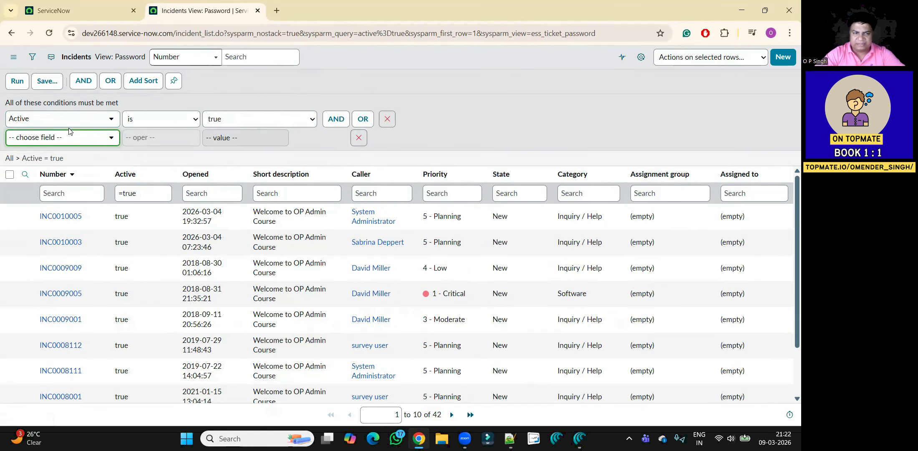
pyautogui.click(74, 138)
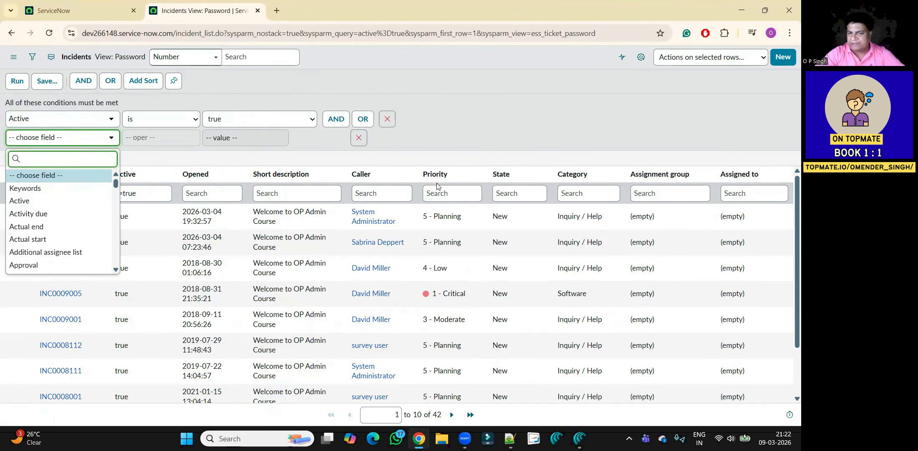
pyautogui.write('prio')
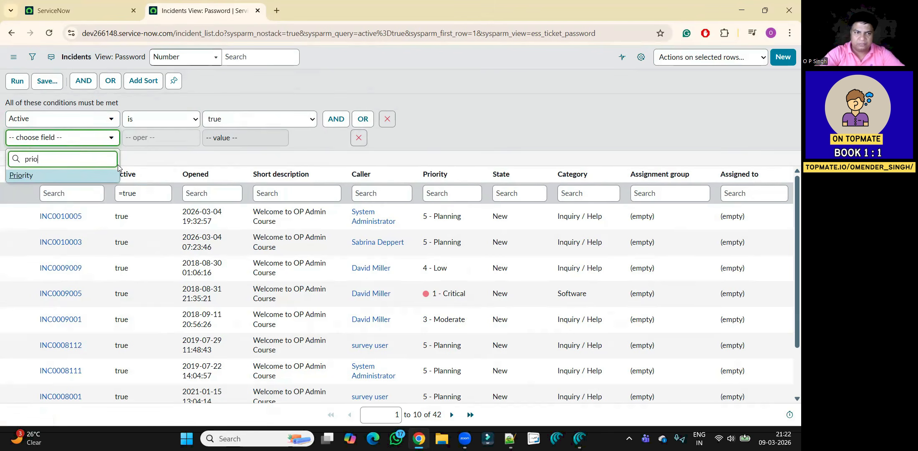
pyautogui.click(29, 180)
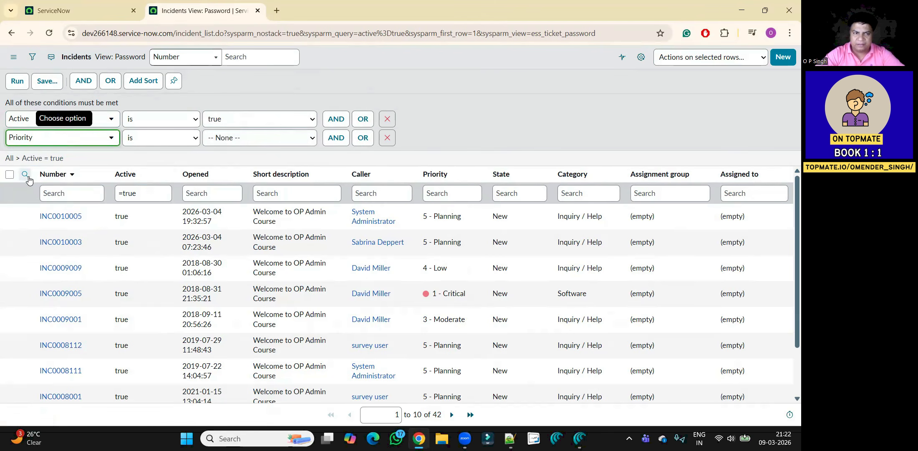
# Compare the operators available for the Priority condition with those for the Active condition.
pyautogui.click(167, 144)
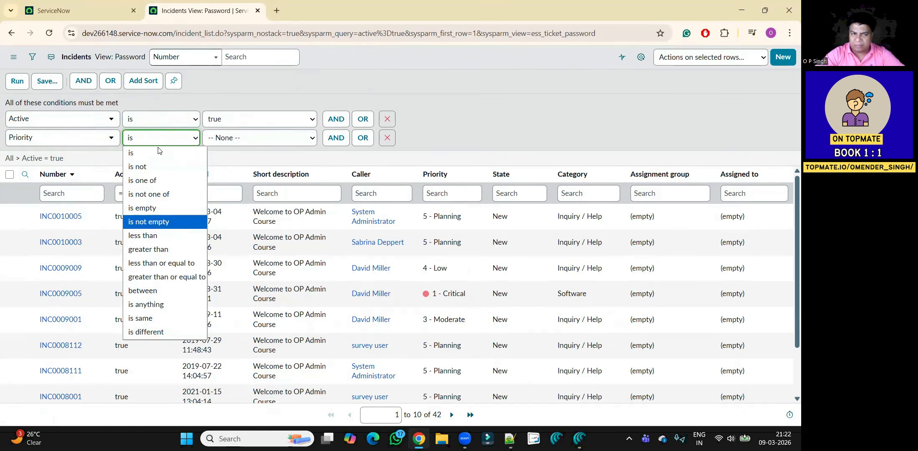
pyautogui.click(190, 120)
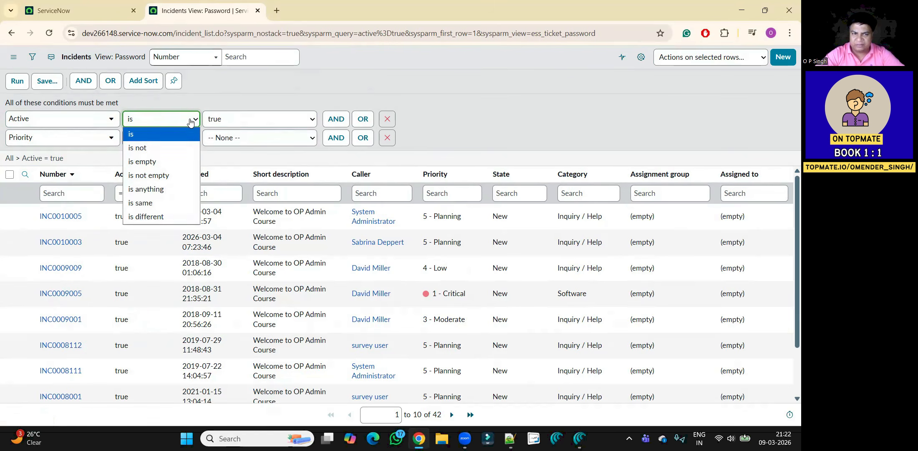
pyautogui.click(186, 90)
pyautogui.click(169, 143)
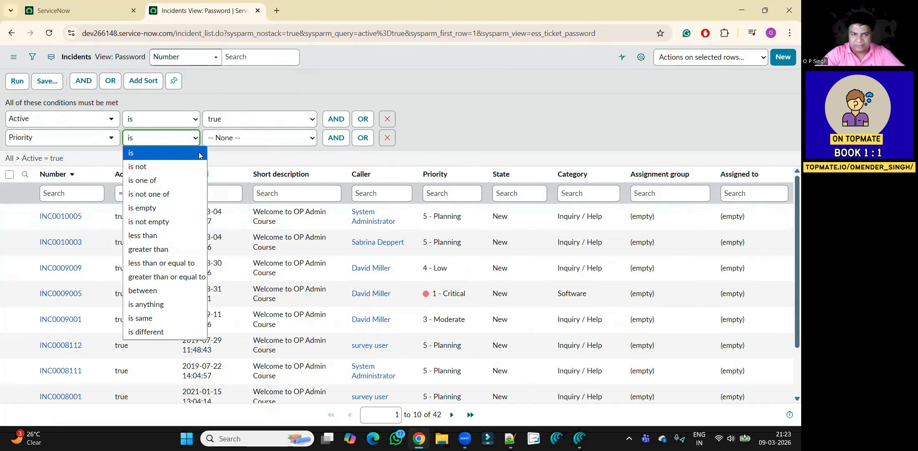
pyautogui.click(222, 159)
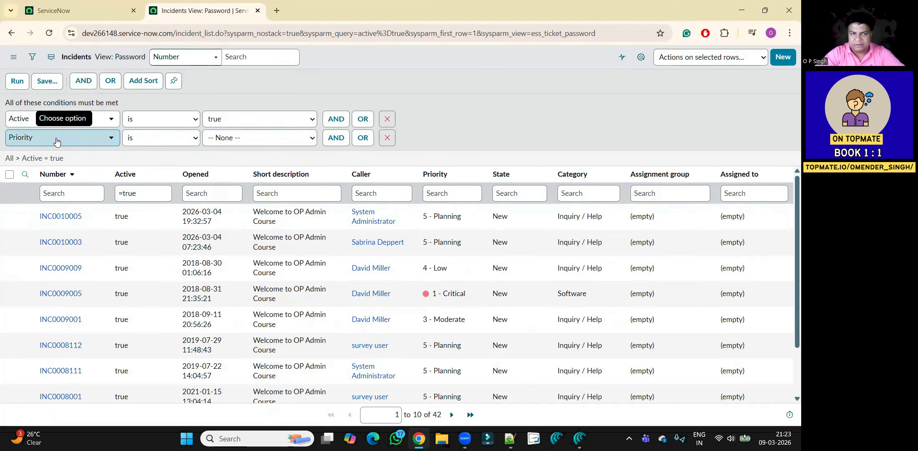
# Set the Priority condition to 2 - High and run the filter on the incident list.
pyautogui.click(231, 139)
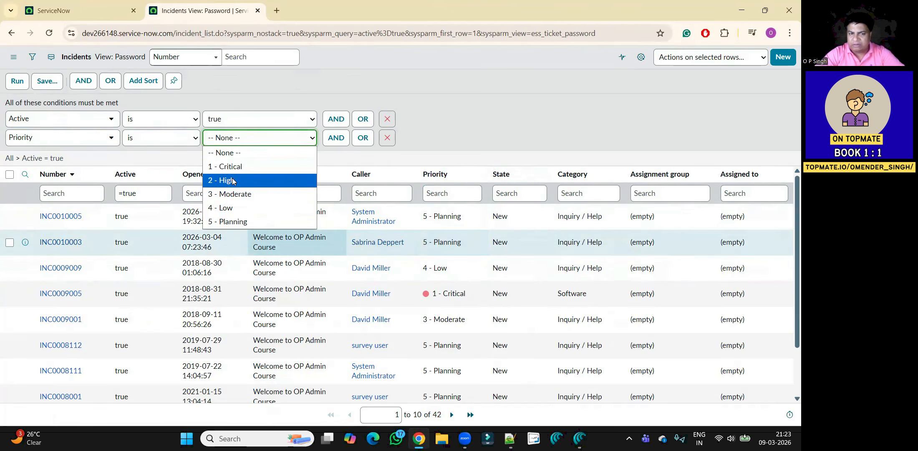
pyautogui.click(232, 180)
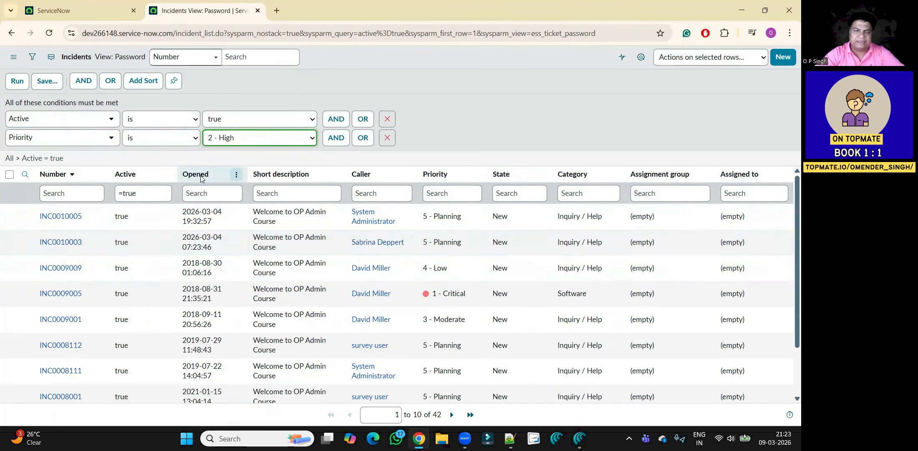
pyautogui.click(18, 85)
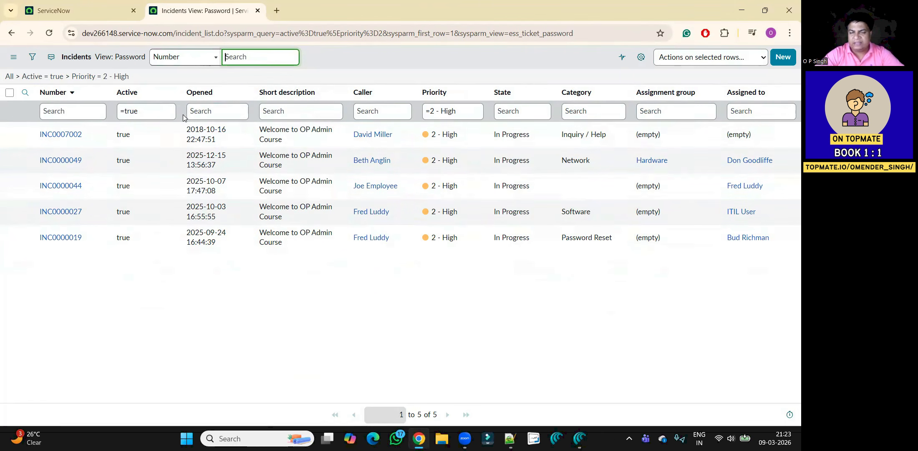
# Remove the Priority condition from the incident list's filter, keeping only Active is true.
pyautogui.click(147, 81)
pyautogui.moveTo(82, 88); pyautogui.dragTo(87, 76)
pyautogui.click(87, 76)
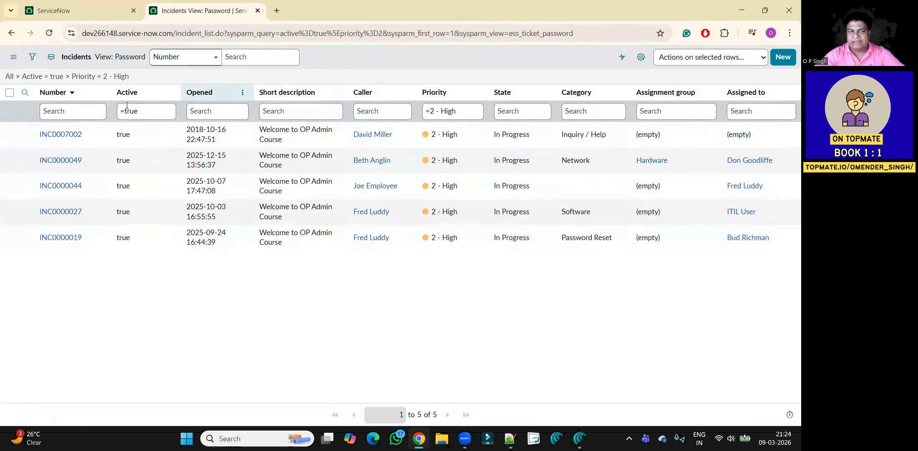
pyautogui.click(67, 79)
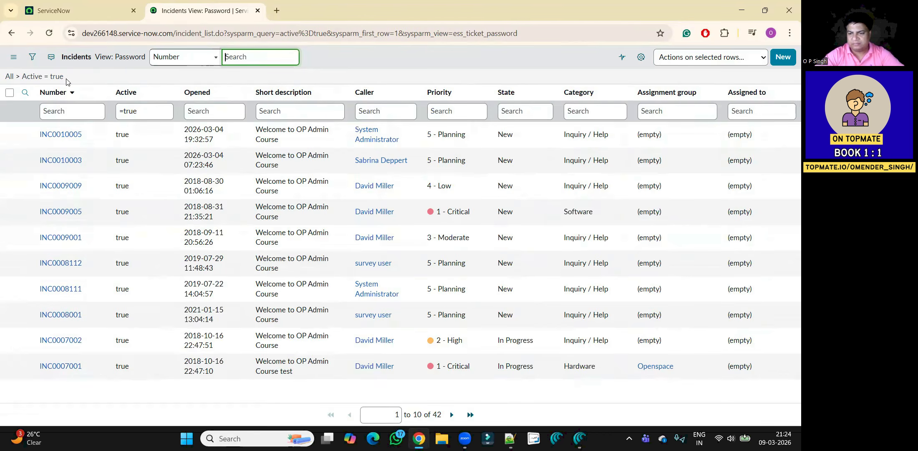
# Add a Priority is 2 - High condition to the incident filter, combined with Active is true using AND.
pyautogui.click(32, 57)
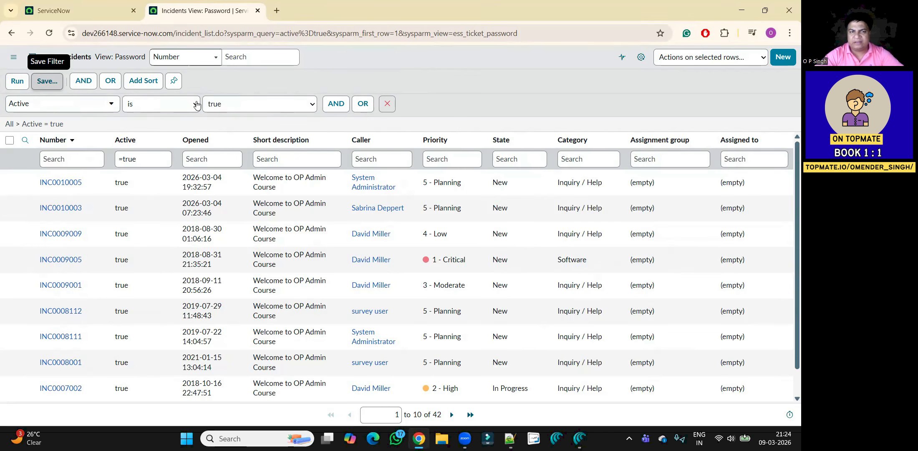
pyautogui.click(347, 103)
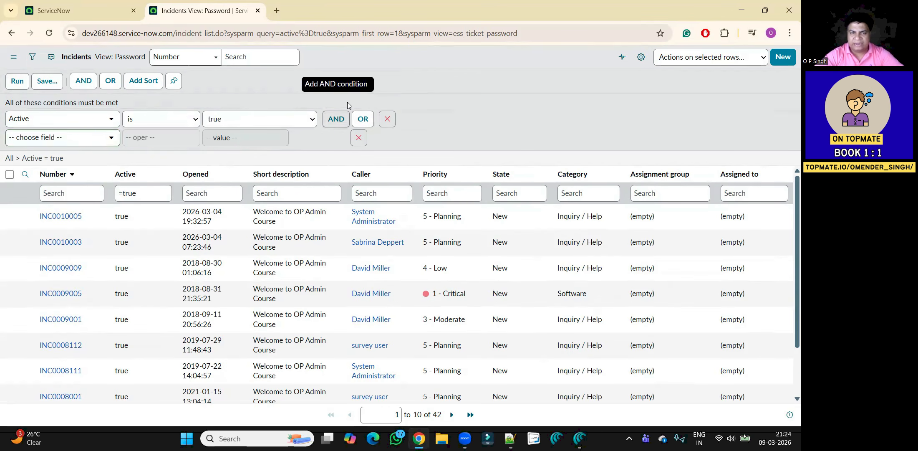
pyautogui.click(102, 138)
pyautogui.write('pri')
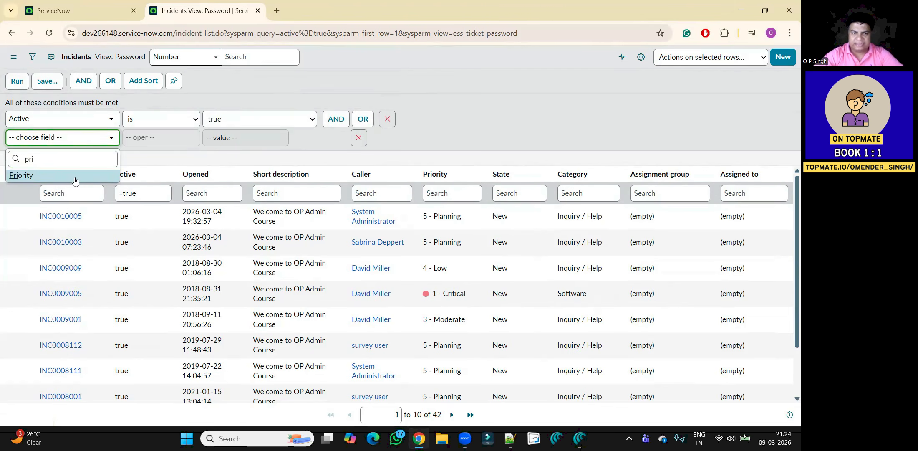
pyautogui.click(75, 175)
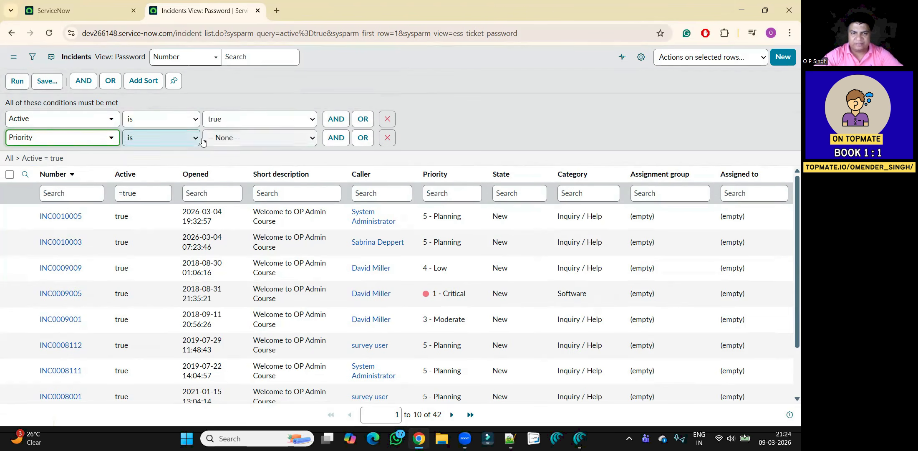
pyautogui.click(231, 138)
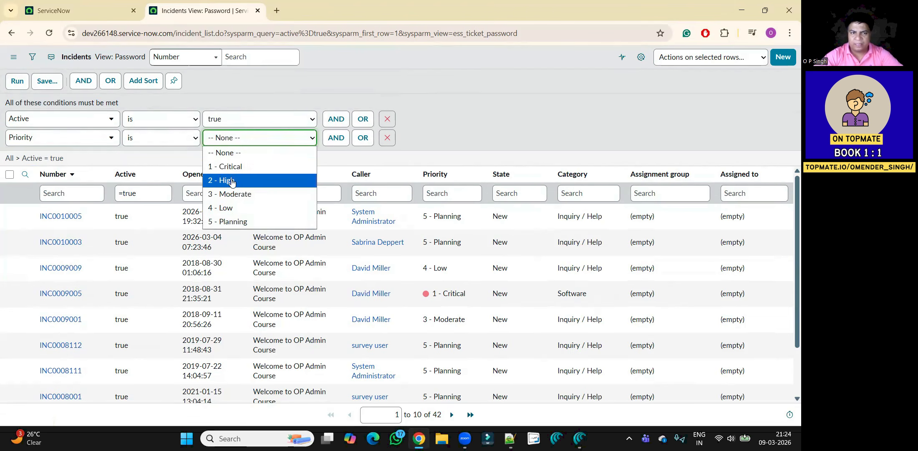
pyautogui.click(232, 181)
# Save the incident filter as High Priority, visible only to Me.
pyautogui.click(43, 82)
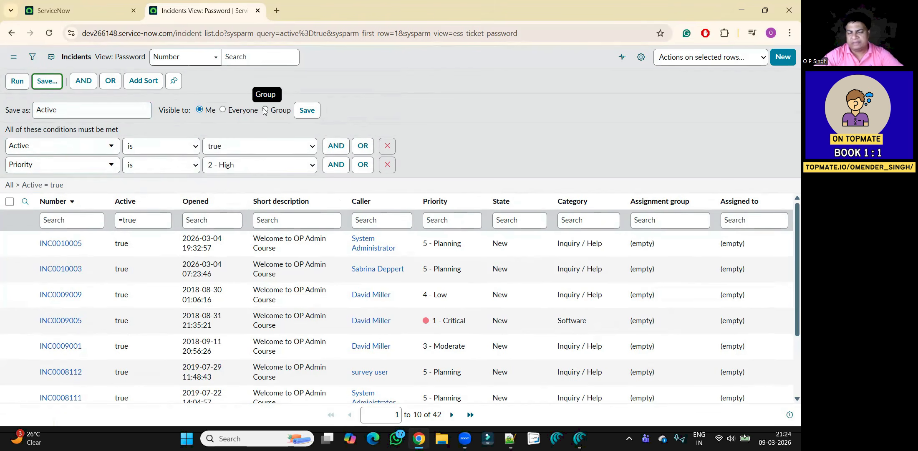
pyautogui.doubleClick(124, 114)
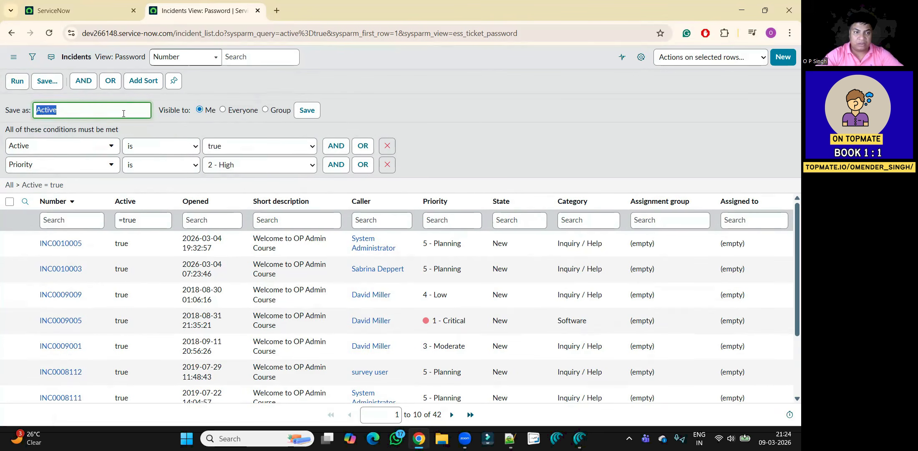
pyautogui.write('High Priority')
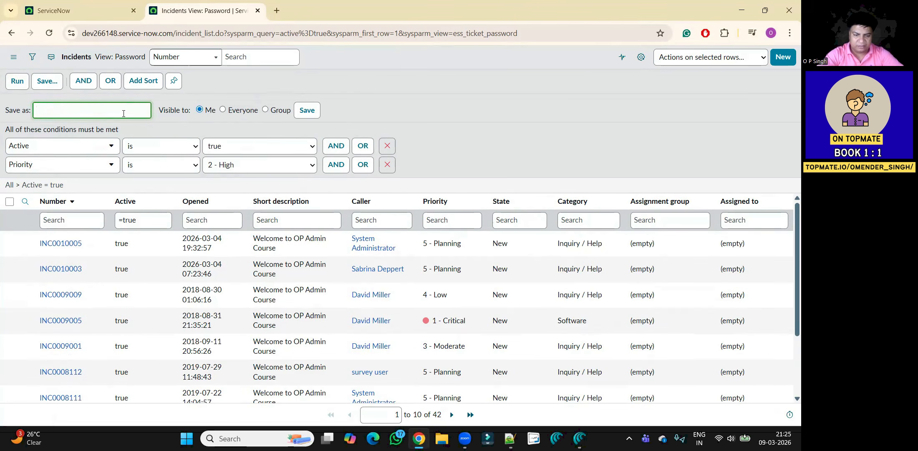
pyautogui.click(154, 130)
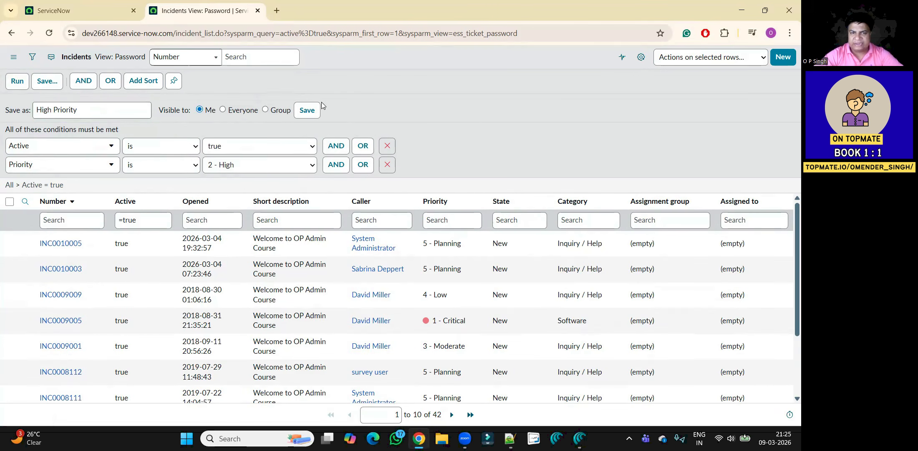
pyautogui.click(308, 109)
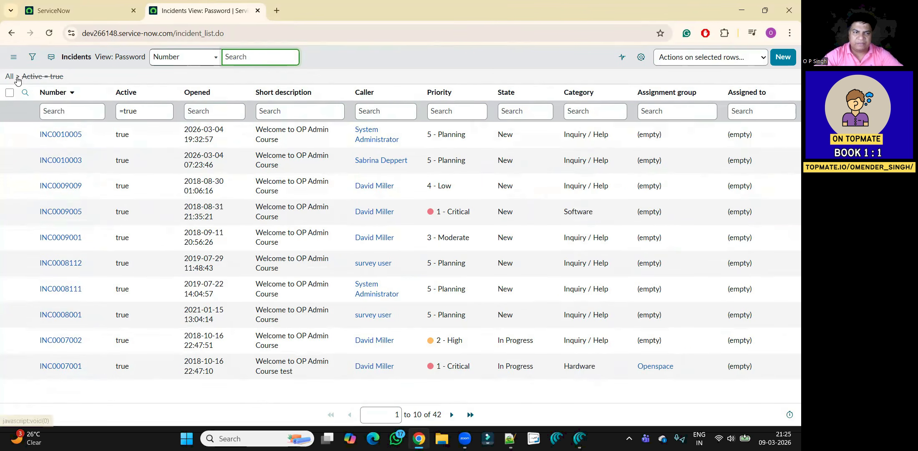
# Clear all conditions from the incident list and apply the saved High Priority filter.
pyautogui.click(17, 77)
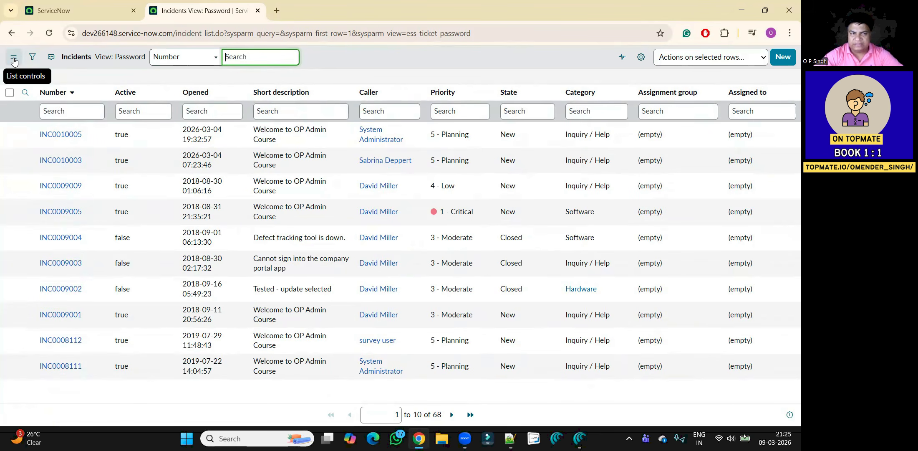
pyautogui.click(14, 59)
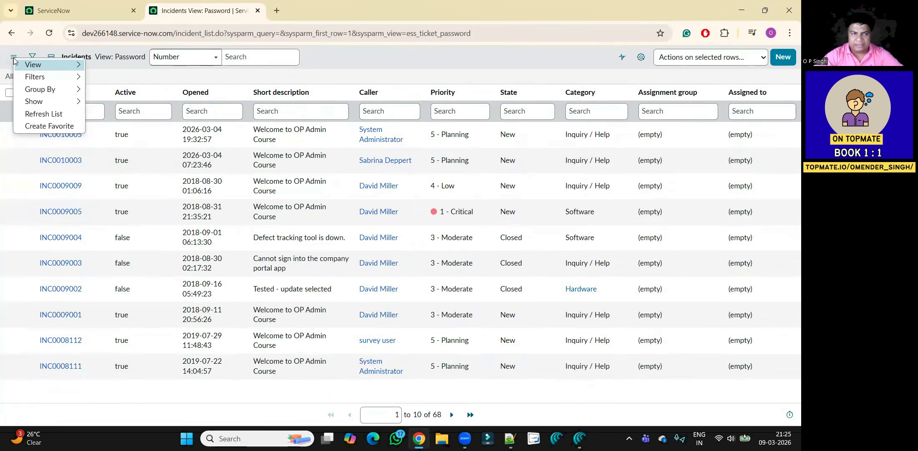
pyautogui.moveTo(36, 79)
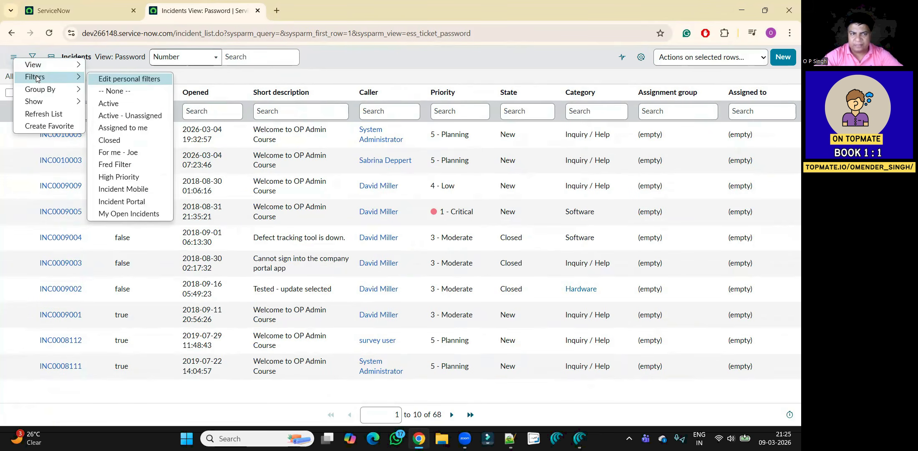
pyautogui.click(118, 177)
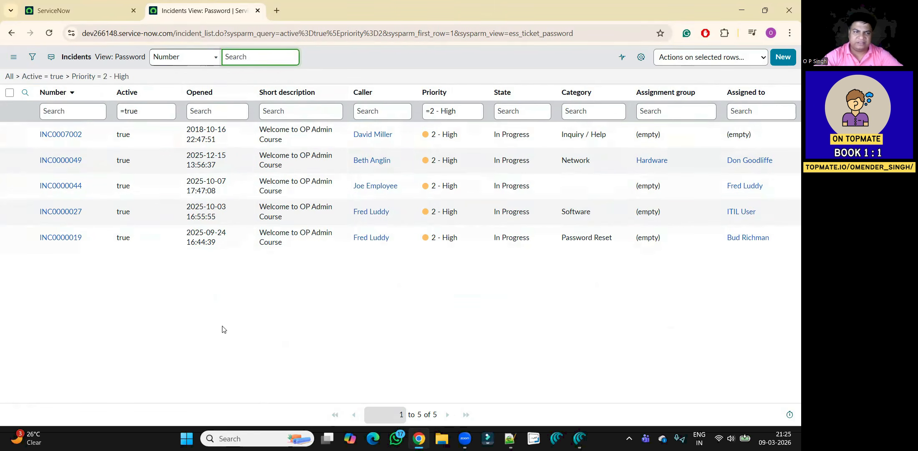
# Try the incident list in the Mobile view and in the Indicators Panel view.
pyautogui.click(14, 58)
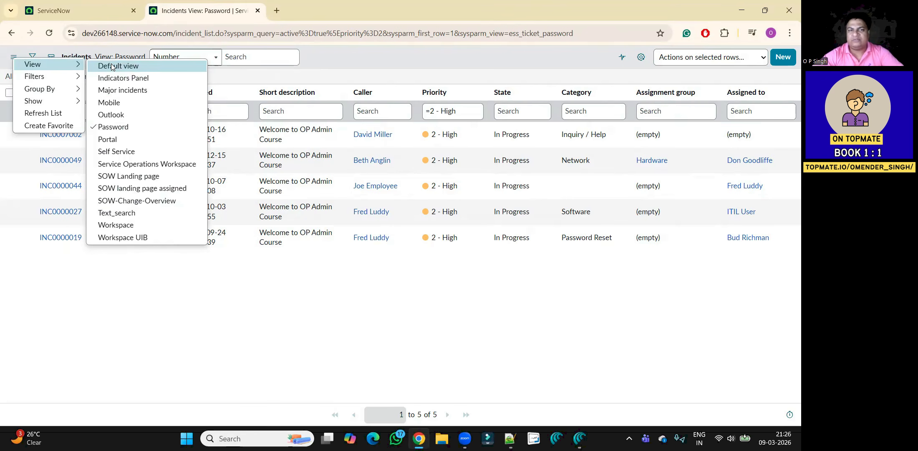
pyautogui.click(110, 105)
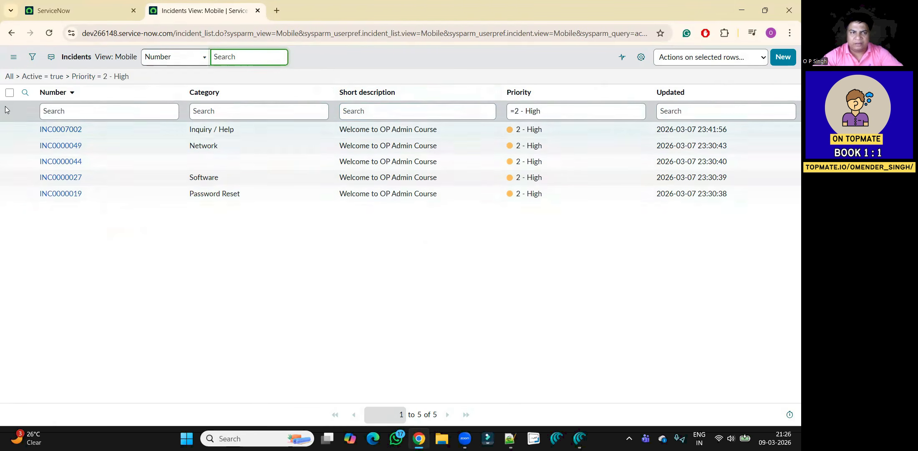
pyautogui.click(14, 58)
pyautogui.moveTo(55, 67)
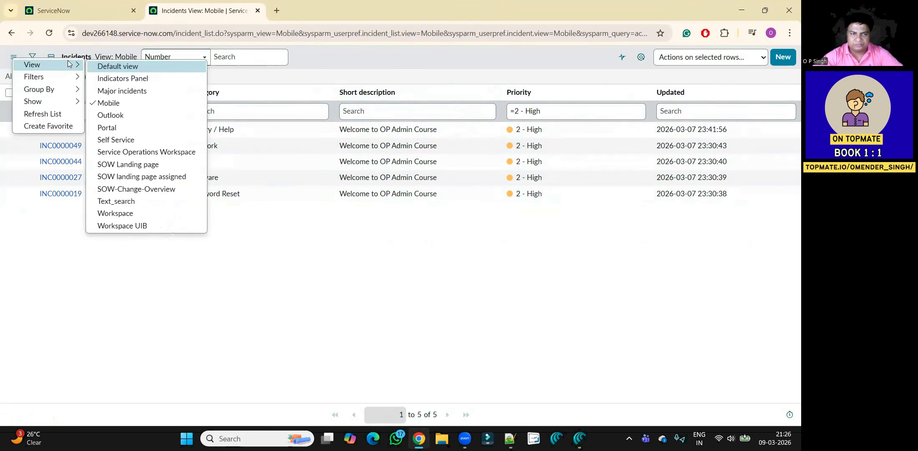
pyautogui.click(130, 83)
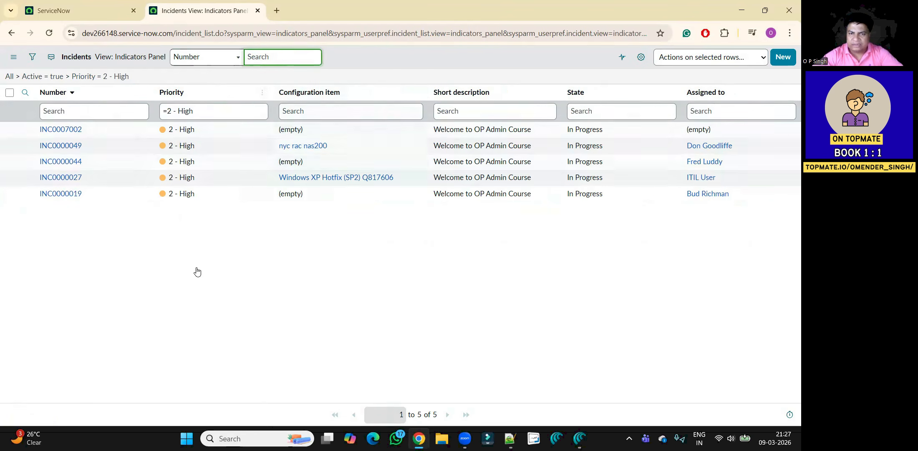
pyautogui.click(16, 61)
pyautogui.moveTo(26, 78)
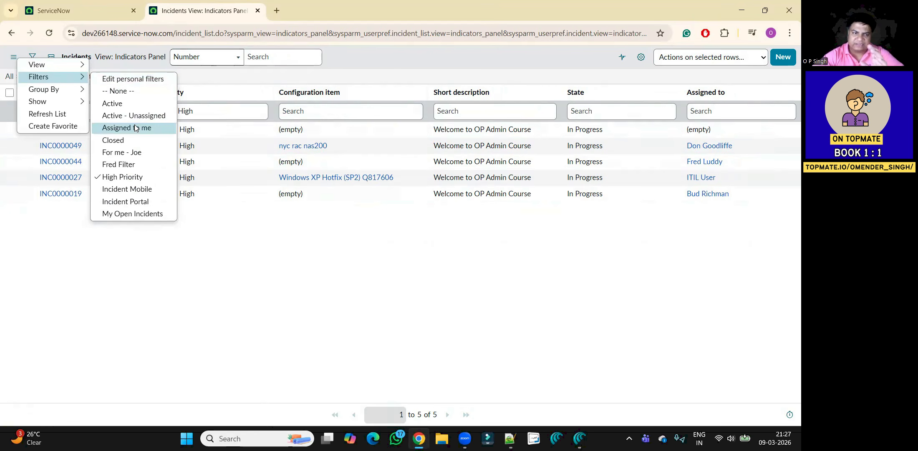
pyautogui.moveTo(69, 92)
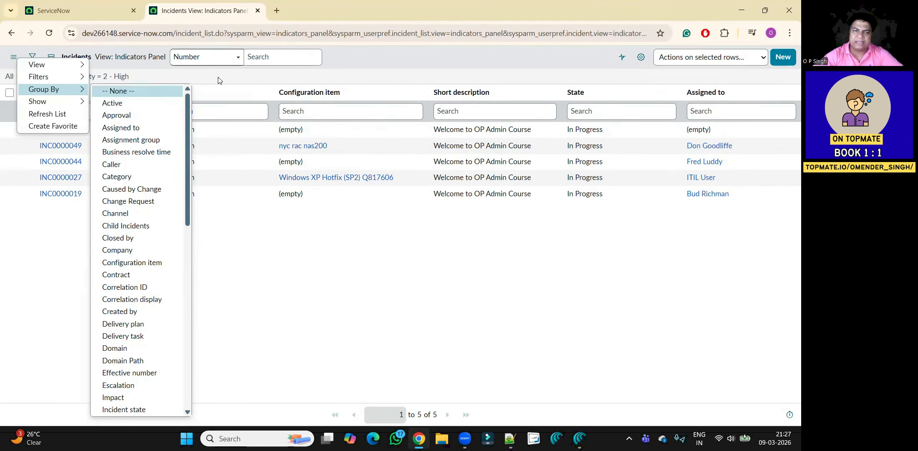
pyautogui.press('Escape')
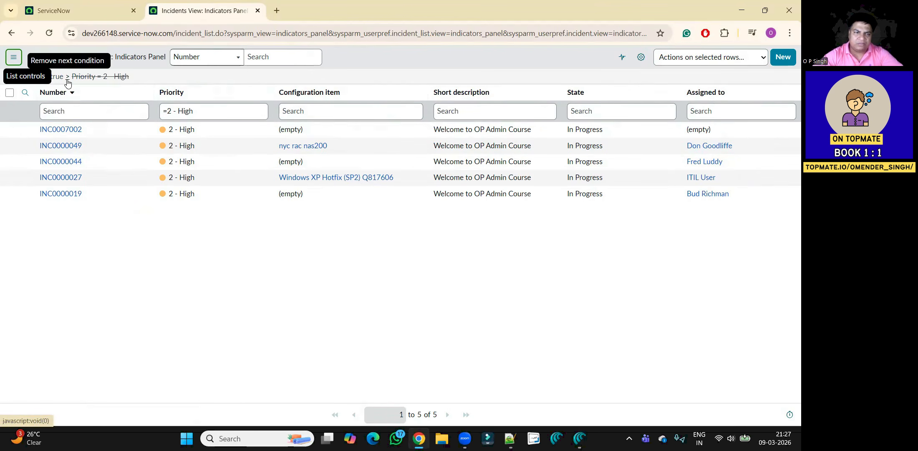
# Remove the Priority condition from the filter and switch the incident list to the Default view.
pyautogui.click(66, 84)
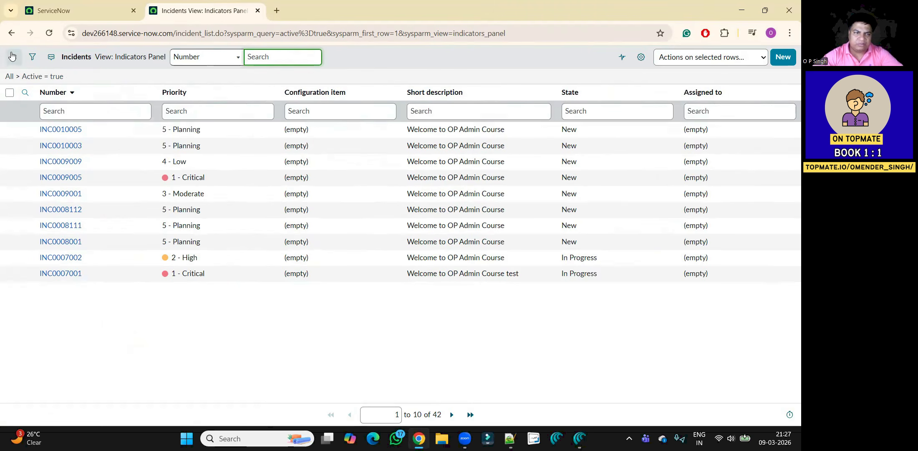
pyautogui.click(14, 58)
pyautogui.moveTo(54, 61)
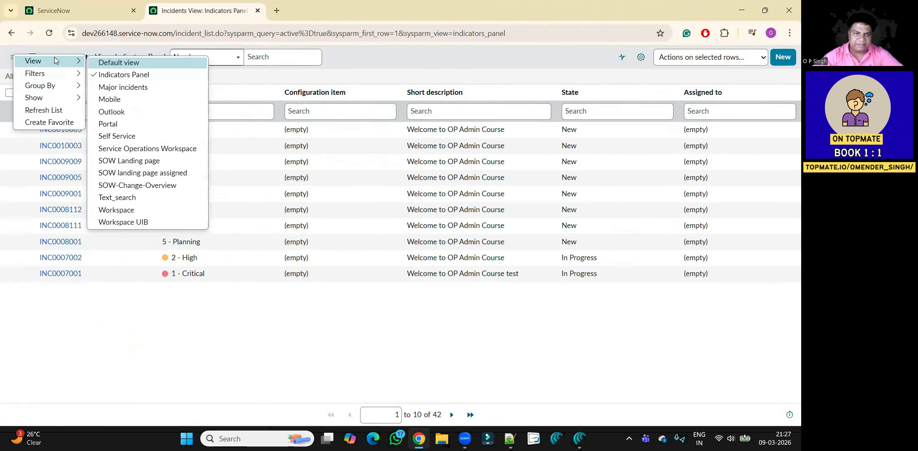
pyautogui.click(113, 64)
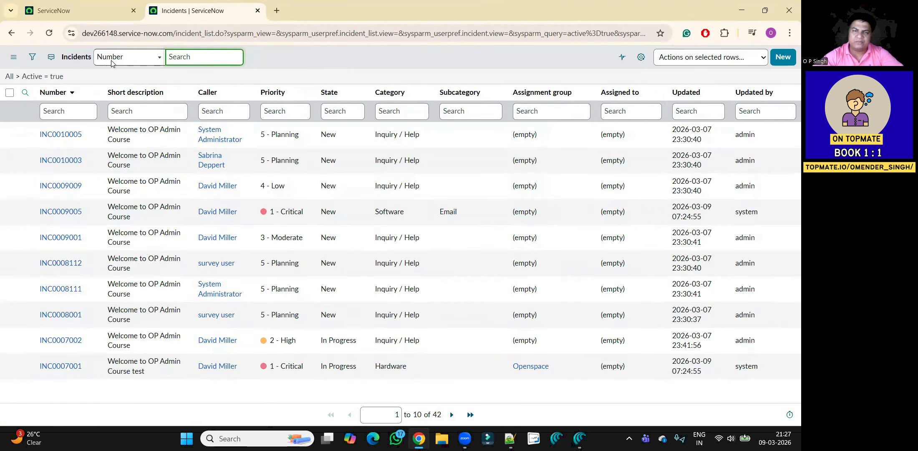
# Group the active incidents by Category, and ungroup the list again.
pyautogui.click(13, 56)
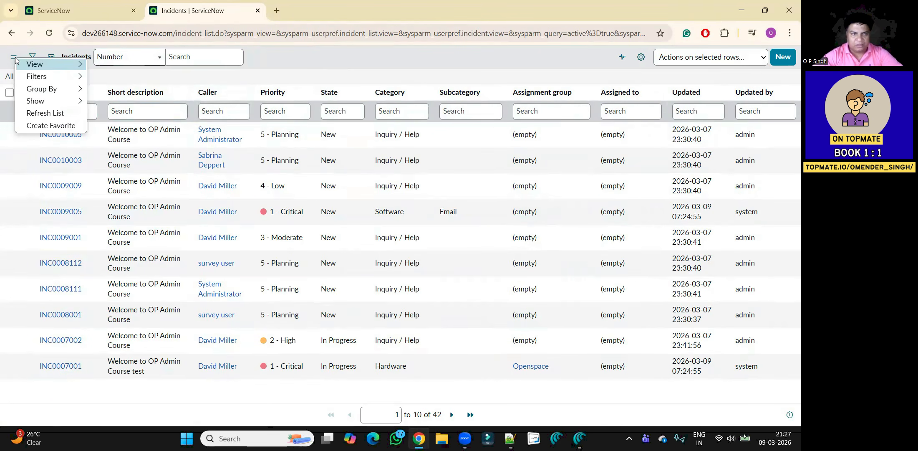
pyautogui.moveTo(42, 89)
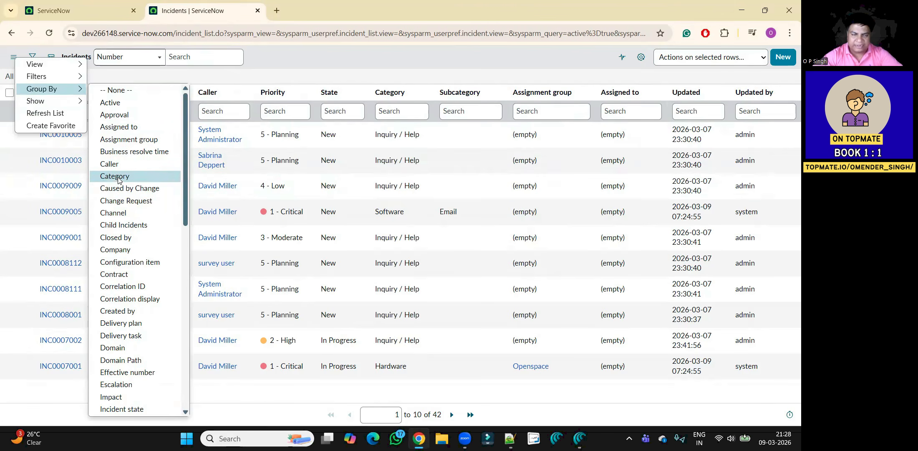
pyautogui.click(119, 176)
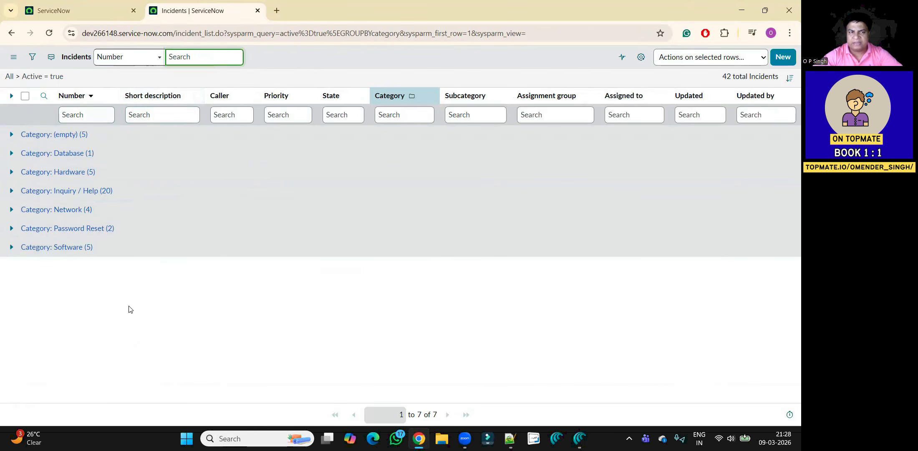
pyautogui.rightClick(386, 98)
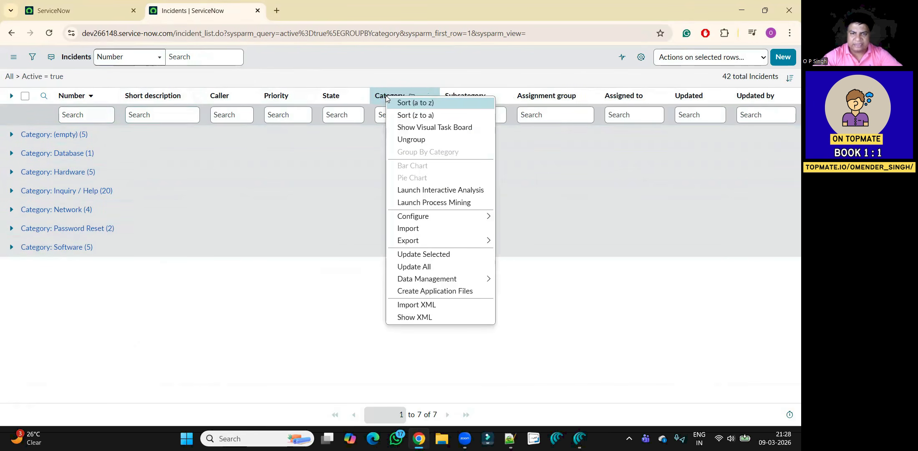
pyautogui.click(411, 140)
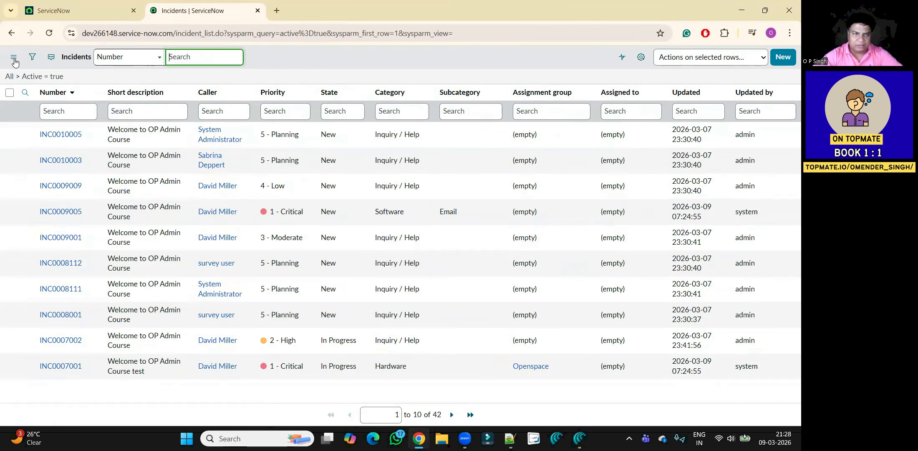
# Set the incident list to show 15 rows per page and check the paging range.
pyautogui.click(14, 62)
pyautogui.click(15, 62)
pyautogui.moveTo(26, 76)
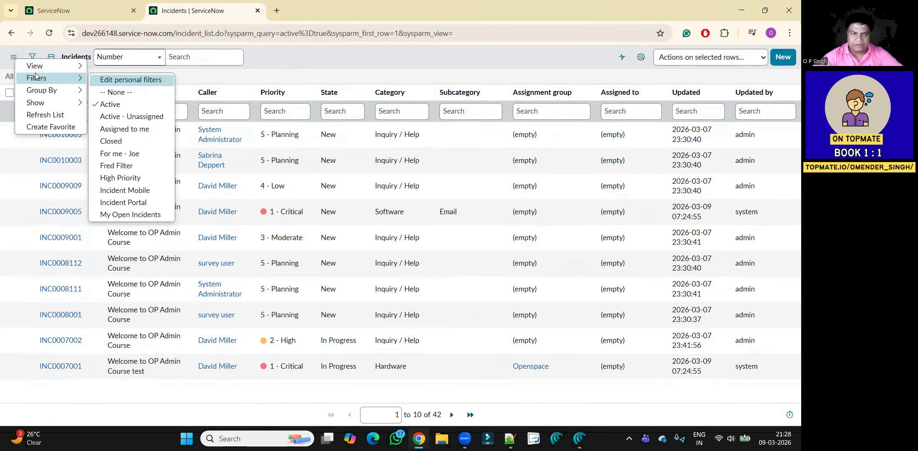
pyautogui.moveTo(39, 92)
pyautogui.moveTo(41, 107)
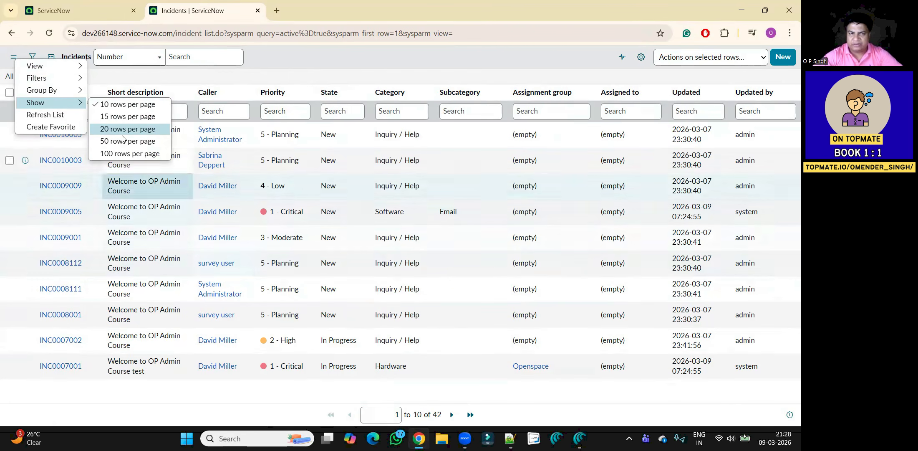
pyautogui.click(125, 118)
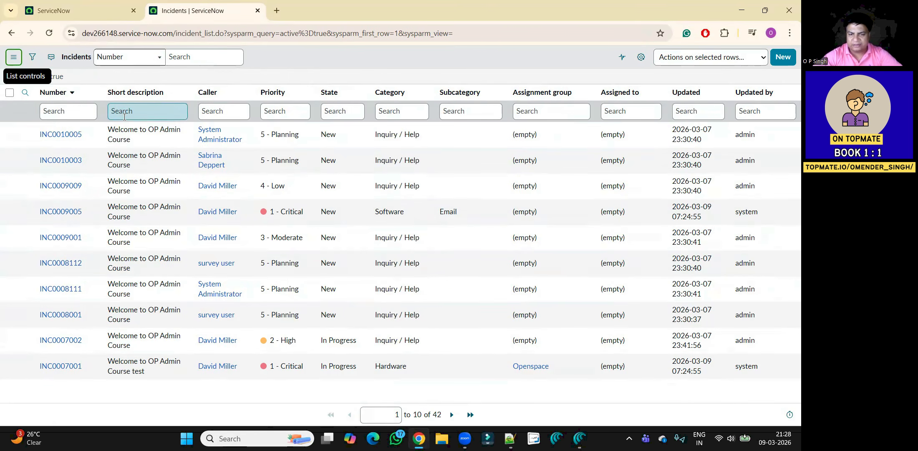
pyautogui.moveTo(442, 415); pyautogui.dragTo(401, 415)
# Review the rows-per-page options in the list controls, and show and hide the natural language filter.
pyautogui.click(13, 57)
pyautogui.moveTo(71, 108)
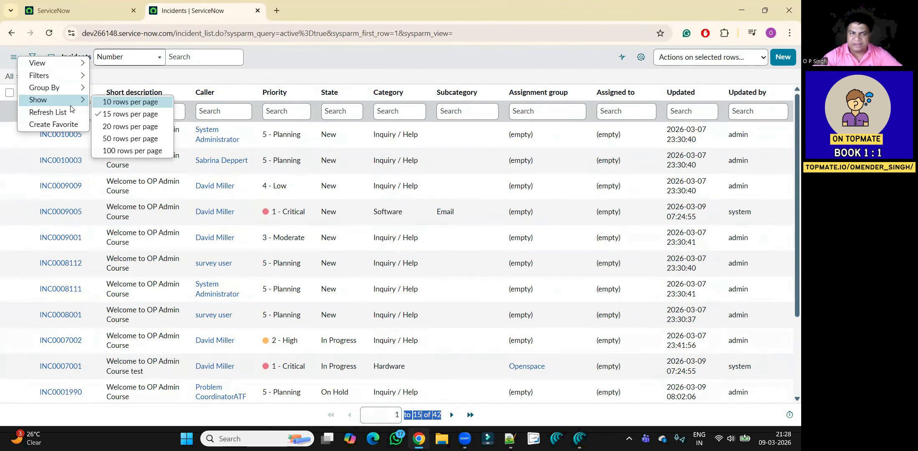
pyautogui.click(14, 57)
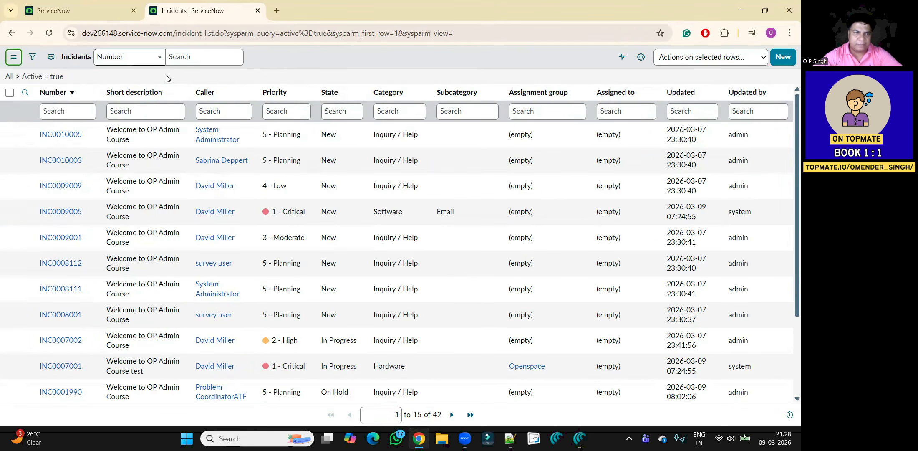
pyautogui.click(50, 60)
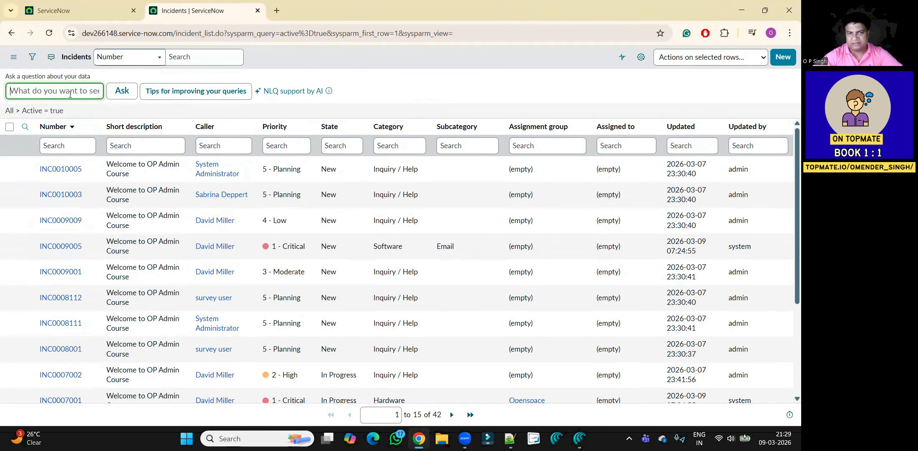
pyautogui.click(52, 58)
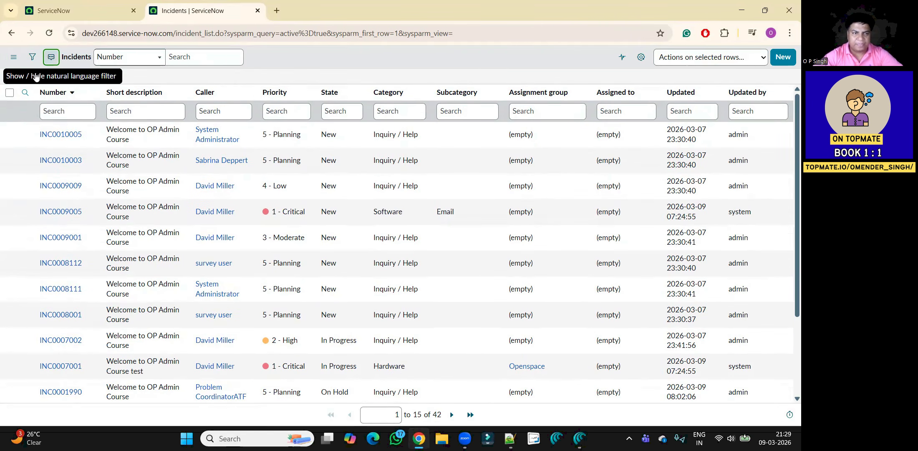
# Examine the context options of the Incidents list title, the Priority column header and an incident row.
pyautogui.click(74, 61)
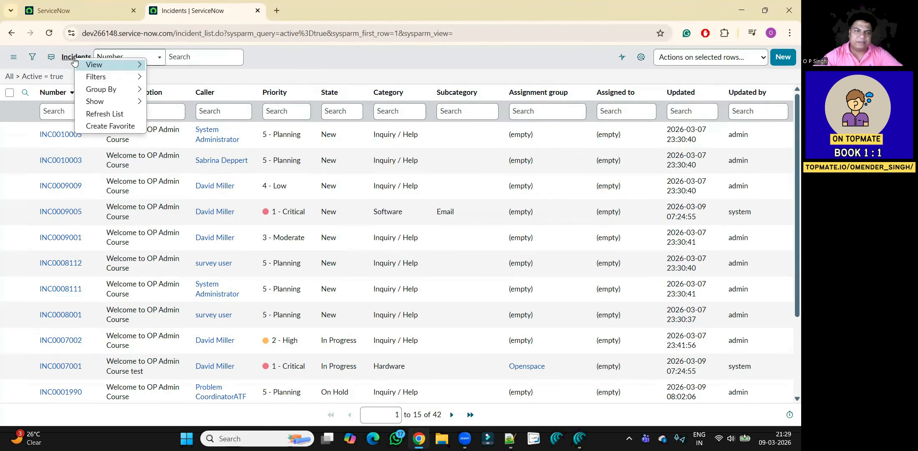
pyautogui.moveTo(104, 67)
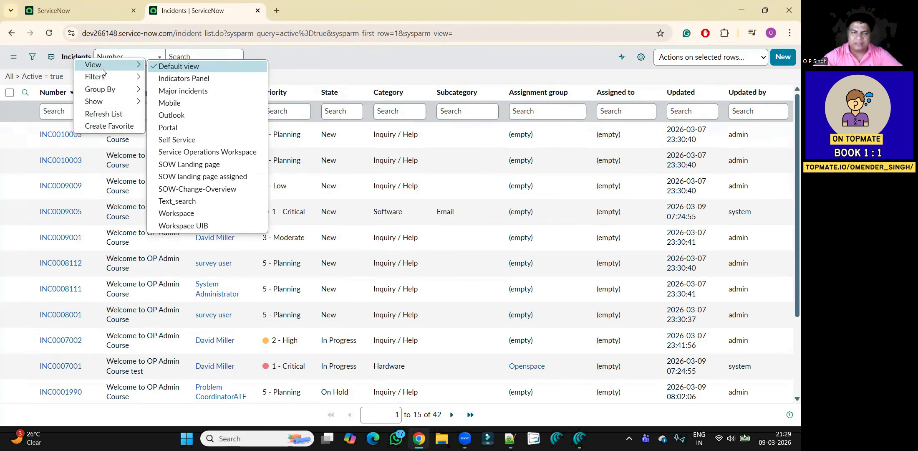
pyautogui.moveTo(110, 88)
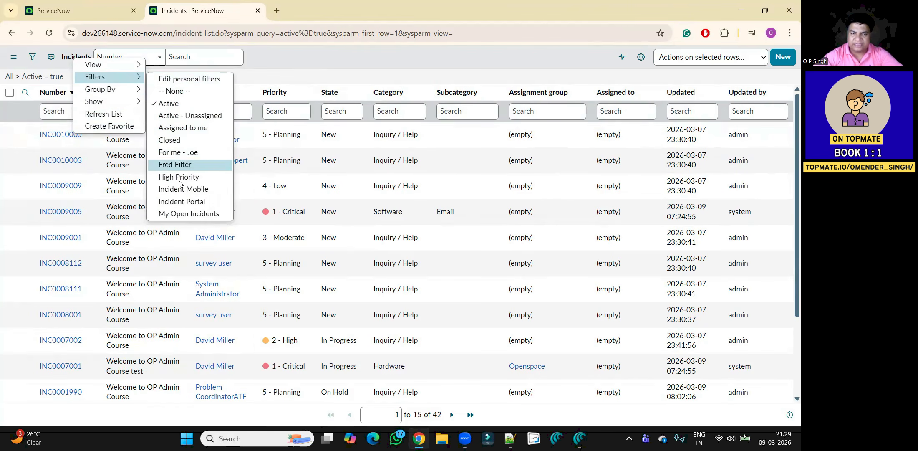
pyautogui.rightClick(298, 92)
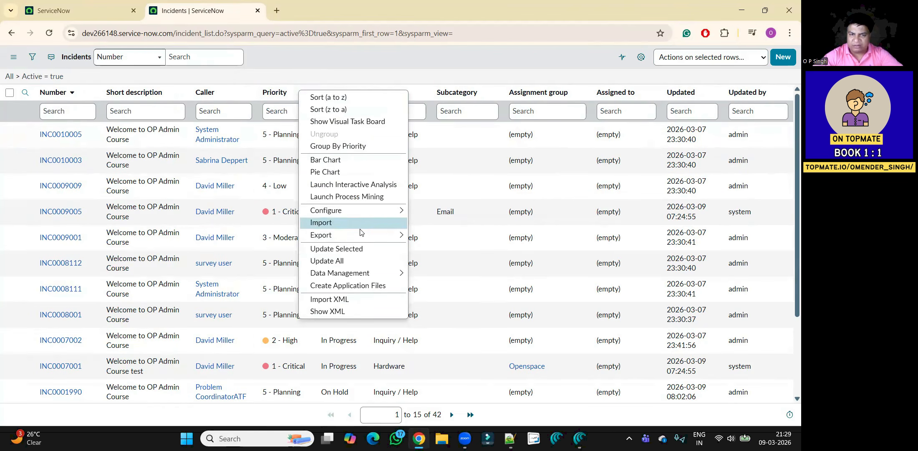
pyautogui.rightClick(457, 155)
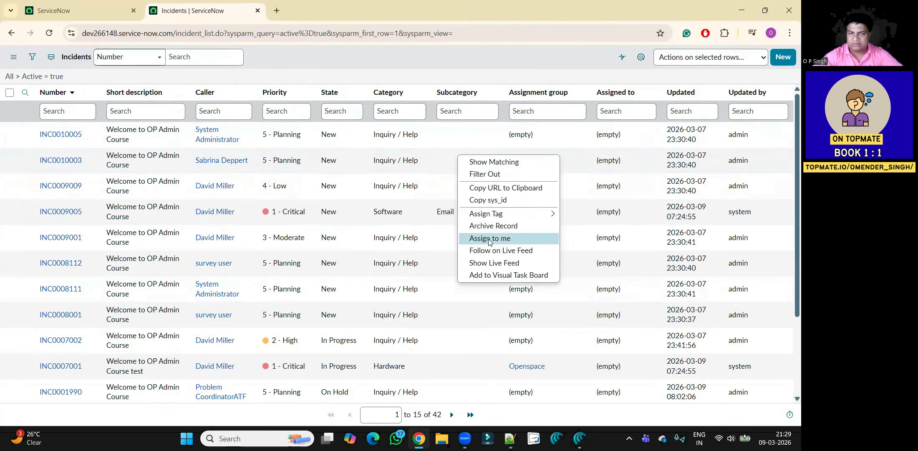
pyautogui.click(378, 65)
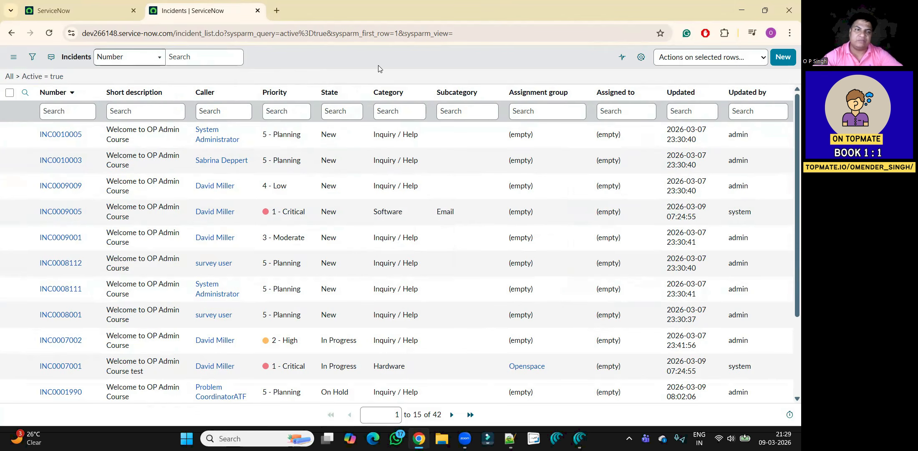
# Set the incident list's search field selector to "for text".
pyautogui.click(133, 62)
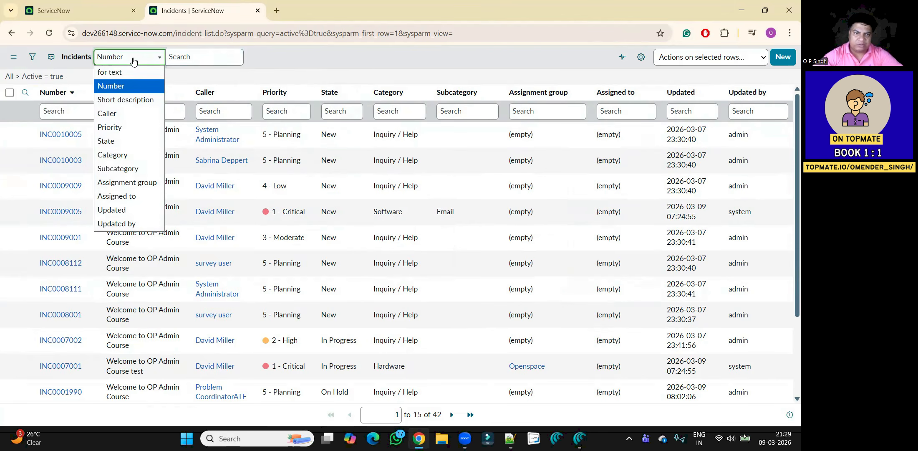
pyautogui.click(229, 74)
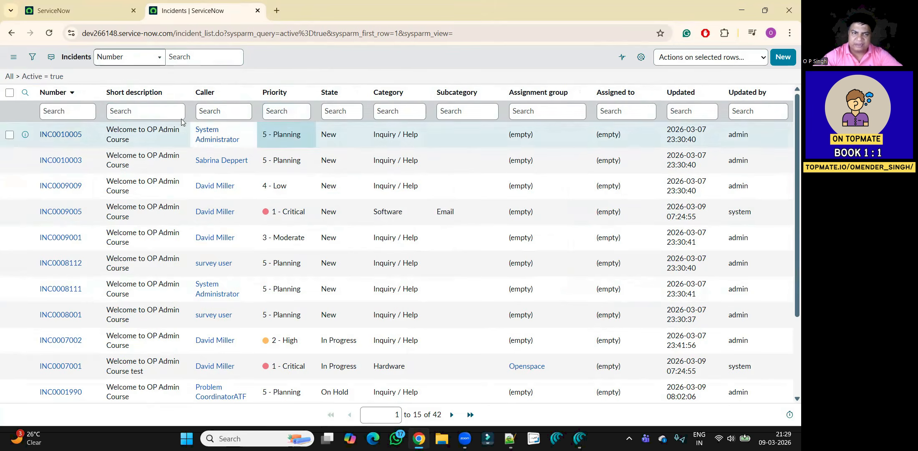
pyautogui.click(124, 60)
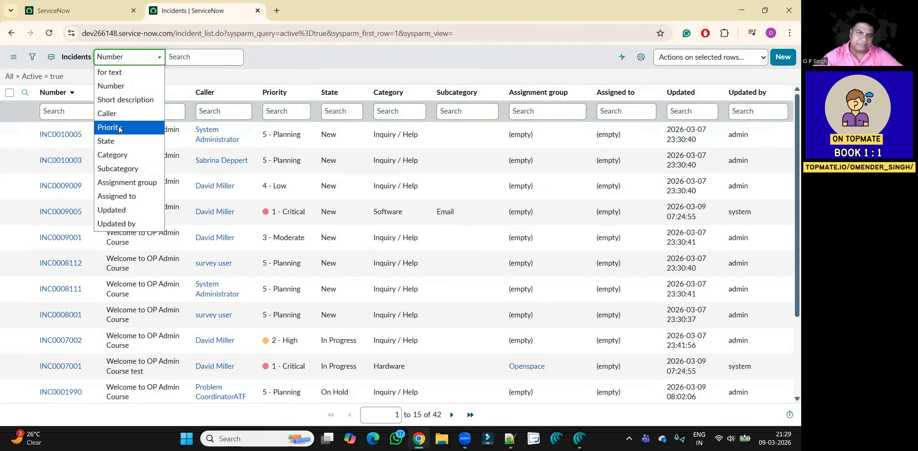
pyautogui.click(129, 73)
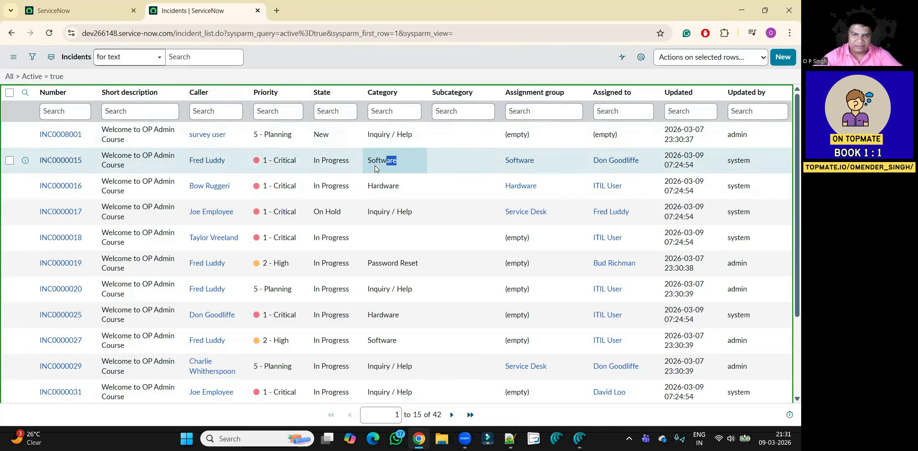
# Search the active incidents for the keyword Software copied from a Category cell, and return to the Active = true filter.
pyautogui.doubleClick(368, 165)
pyautogui.hotkey('ctrl', 'c')
pyautogui.click(205, 58)
pyautogui.hotkey('ctrl', 'v')
pyautogui.press('Return')
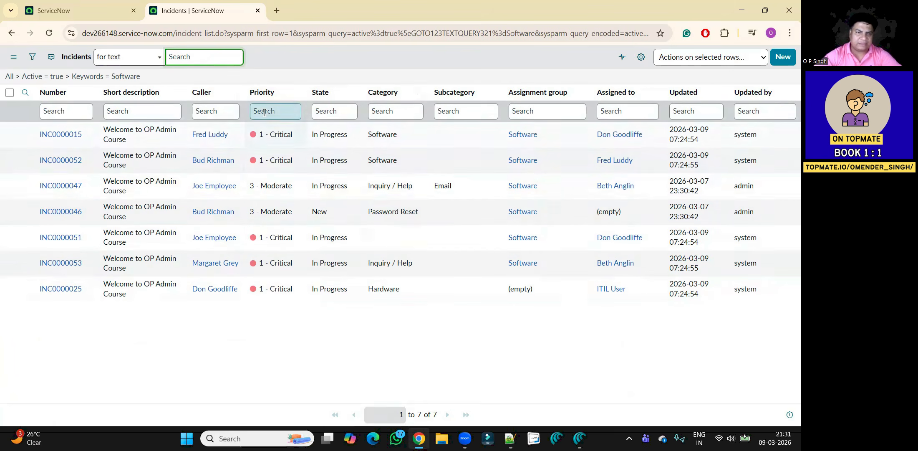
pyautogui.click(68, 76)
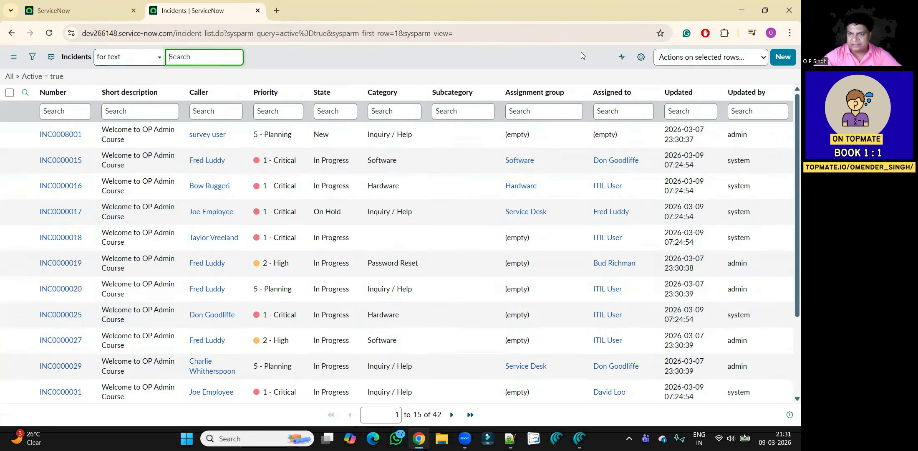
# Inspect the available columns, selected columns and display options for personalizing the list, and cancel without changes.
pyautogui.click(641, 58)
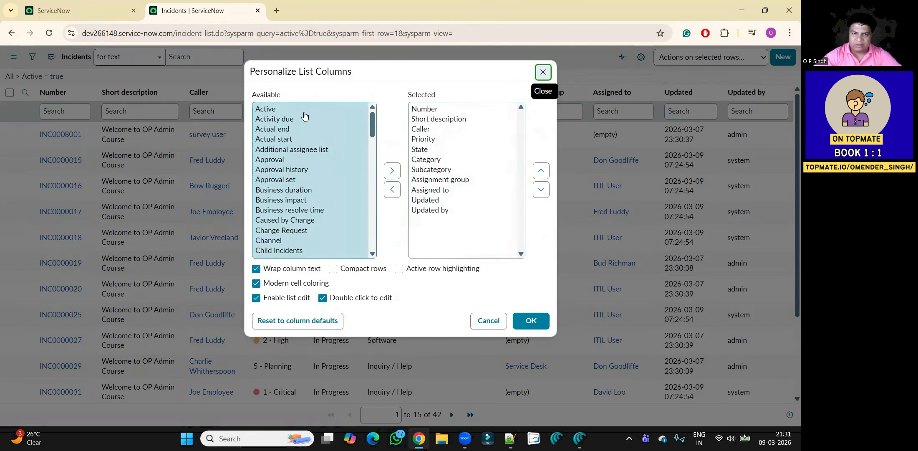
pyautogui.click(305, 111)
pyautogui.moveTo(304, 112); pyautogui.dragTo(313, 256)
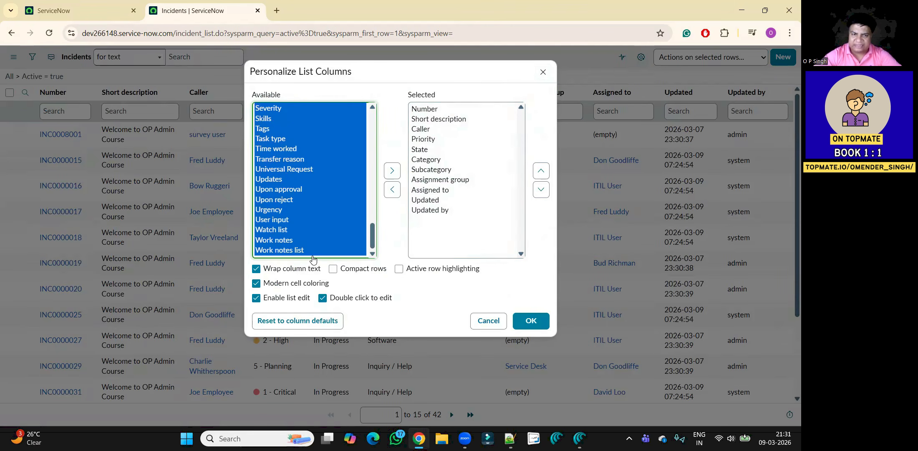
pyautogui.moveTo(423, 110); pyautogui.dragTo(432, 221)
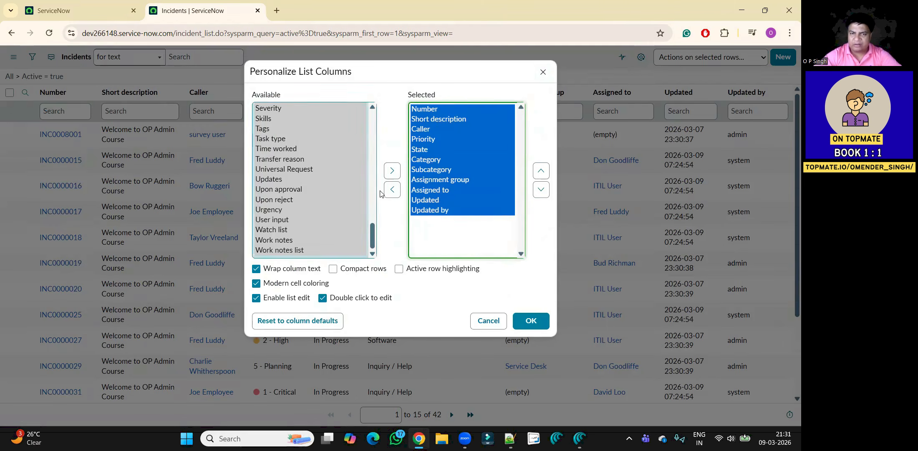
pyautogui.click(394, 303)
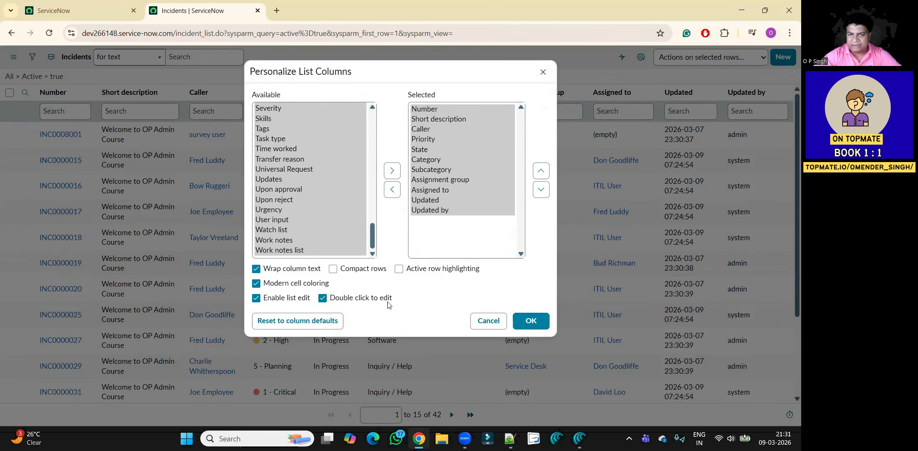
pyautogui.click(489, 321)
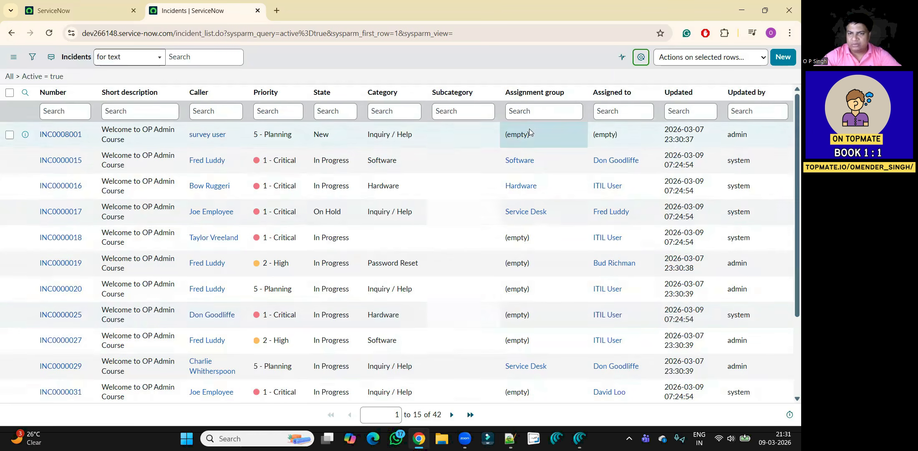
# Set the subcategory of incident INC0000015 to Email directly in the list and save it.
pyautogui.click(412, 164)
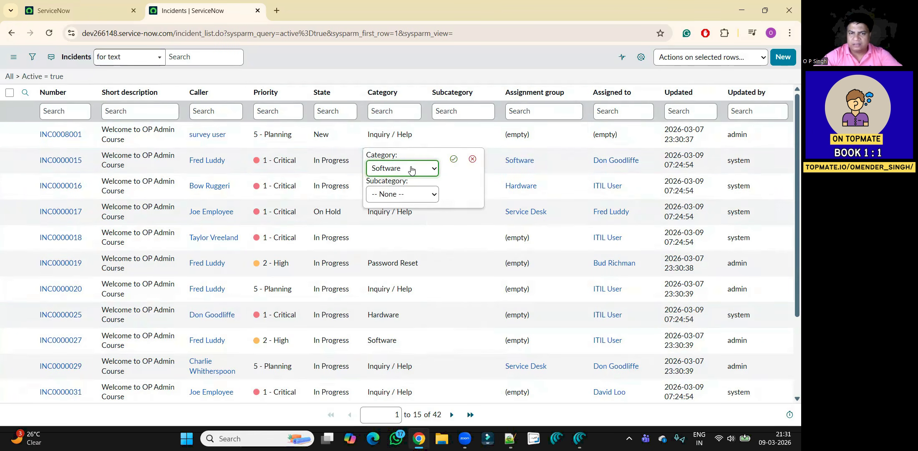
pyautogui.click(407, 193)
pyautogui.click(396, 226)
pyautogui.click(453, 159)
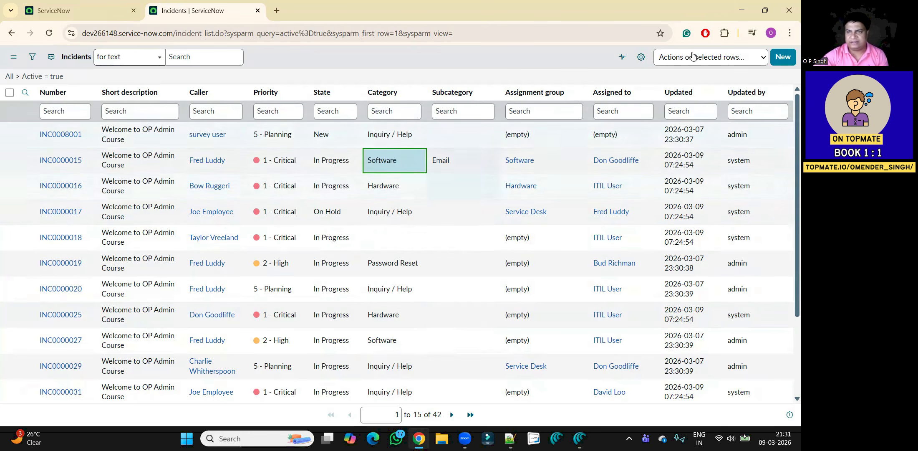
# Select incident INC0008001 and review the actions offered for selected rows.
pyautogui.click(716, 57)
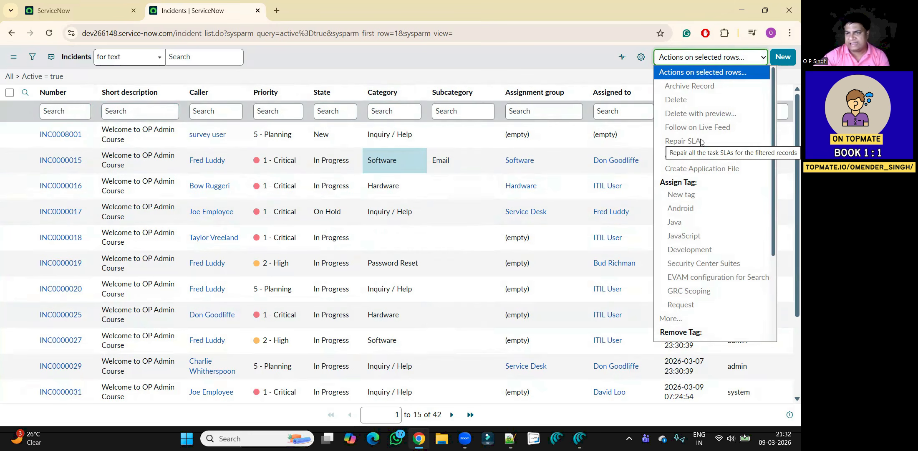
pyautogui.click(10, 135)
pyautogui.click(10, 135)
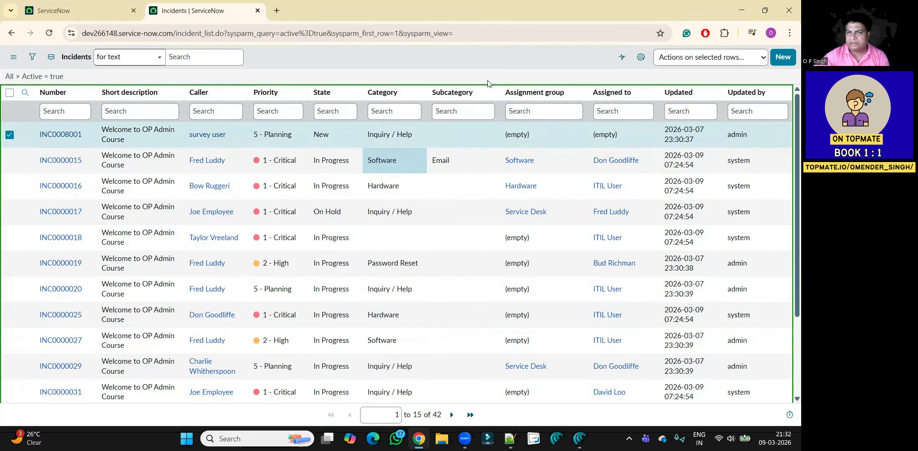
pyautogui.click(678, 60)
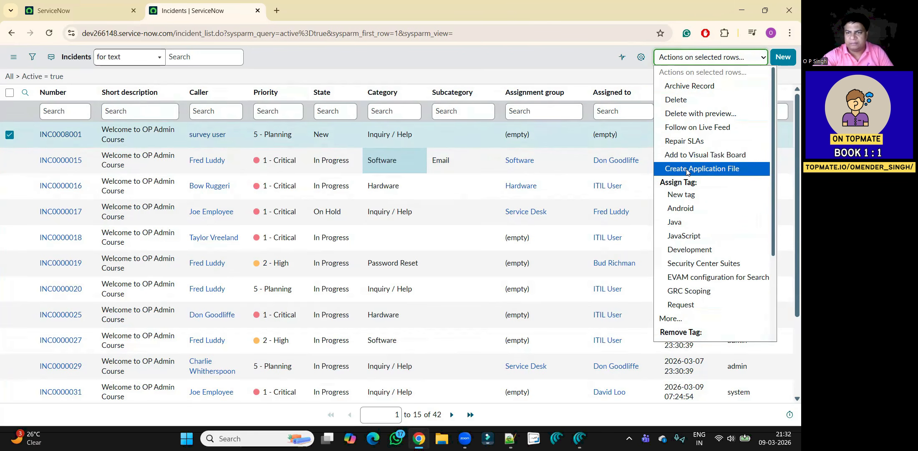
pyautogui.click(590, 74)
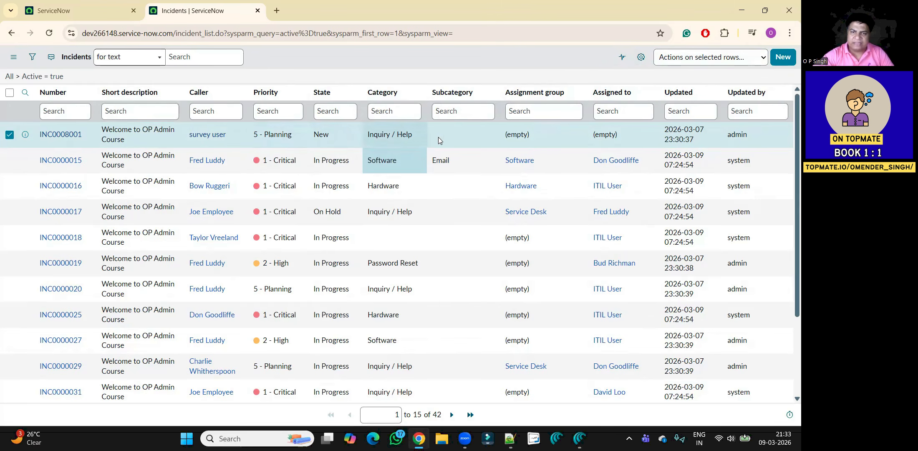
# Filter out incidents with the Email subcategory, and return the list to the Active = true filter.
pyautogui.rightClick(471, 162)
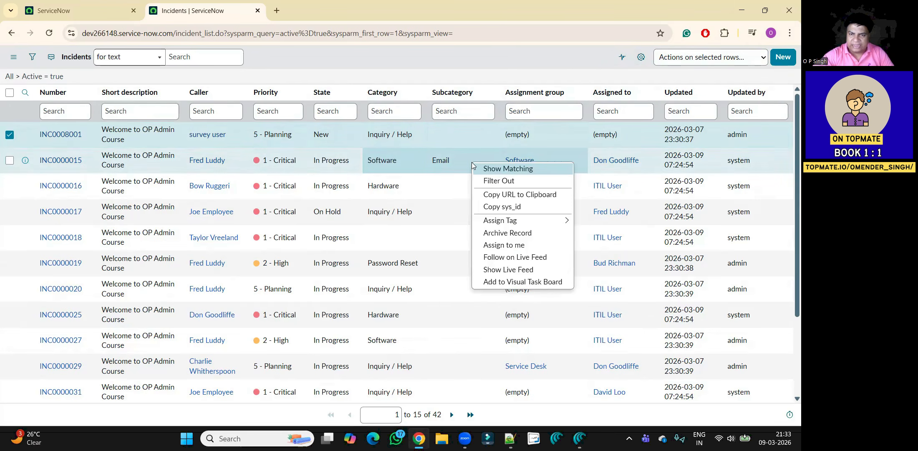
pyautogui.click(488, 181)
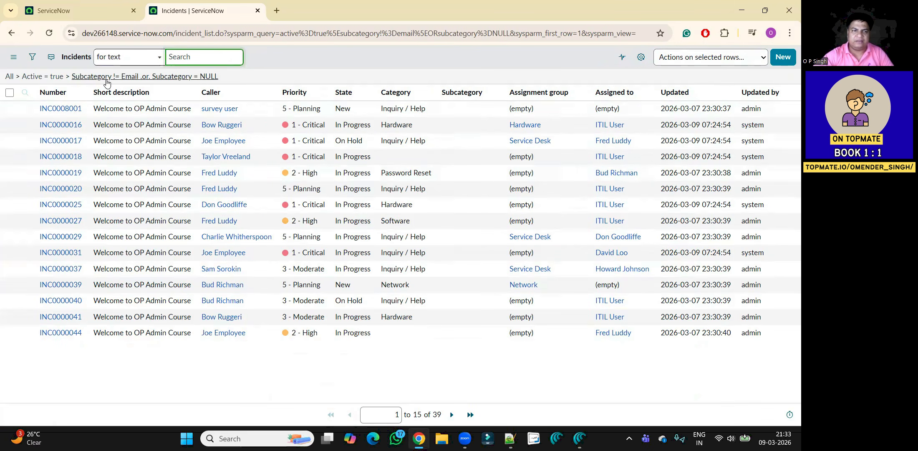
pyautogui.click(67, 78)
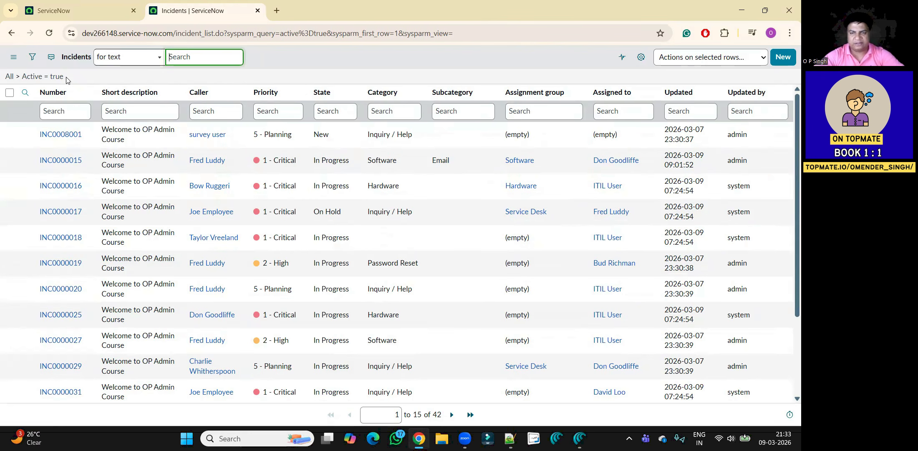
# Go through the column search fields of the incident list from Number to Category.
pyautogui.click(70, 112)
pyautogui.click(139, 110)
pyautogui.click(208, 106)
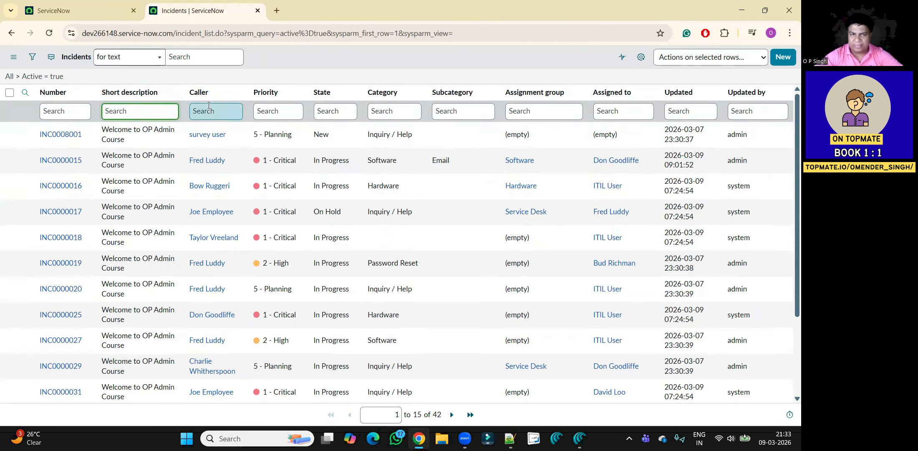
pyautogui.click(275, 109)
pyautogui.click(337, 110)
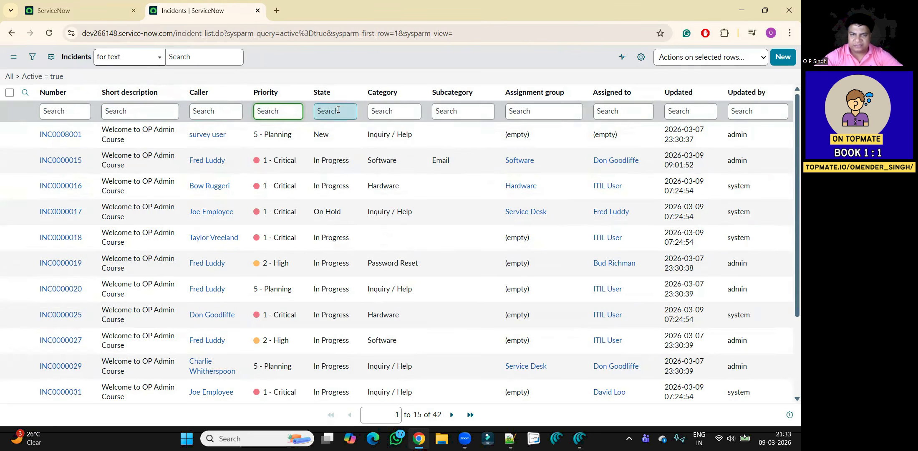
pyautogui.click(398, 111)
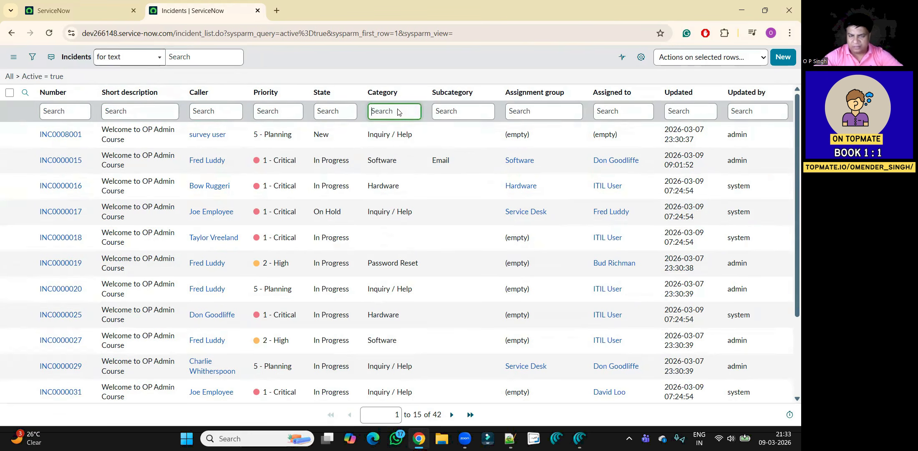
# Review the column options, show the incidents as a Visual Task Board by Priority, and return to the incident list.
pyautogui.rightClick(162, 94)
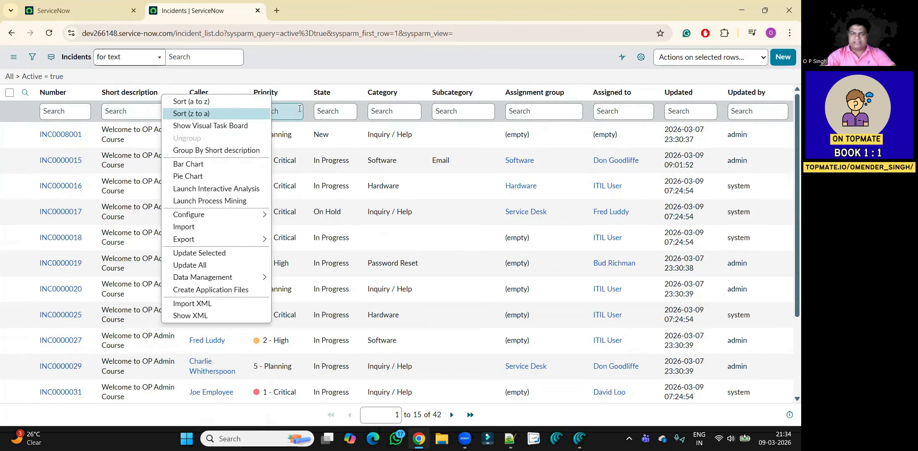
pyautogui.click(274, 97)
pyautogui.rightClick(274, 96)
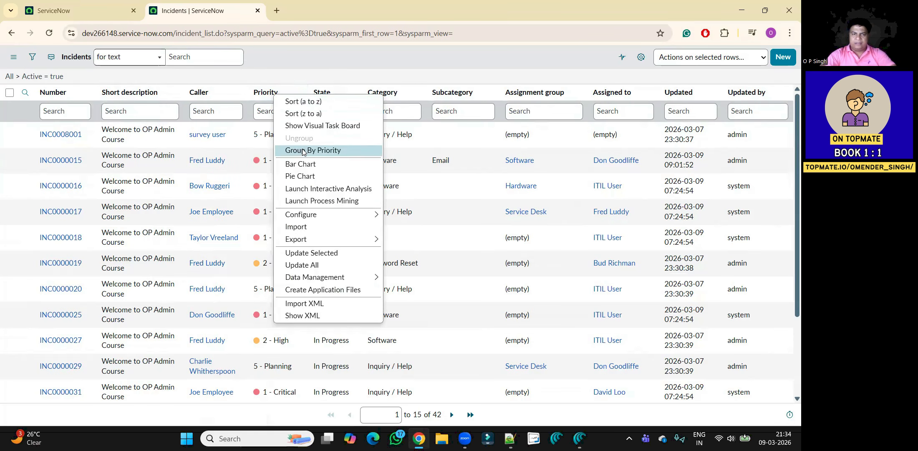
pyautogui.click(322, 123)
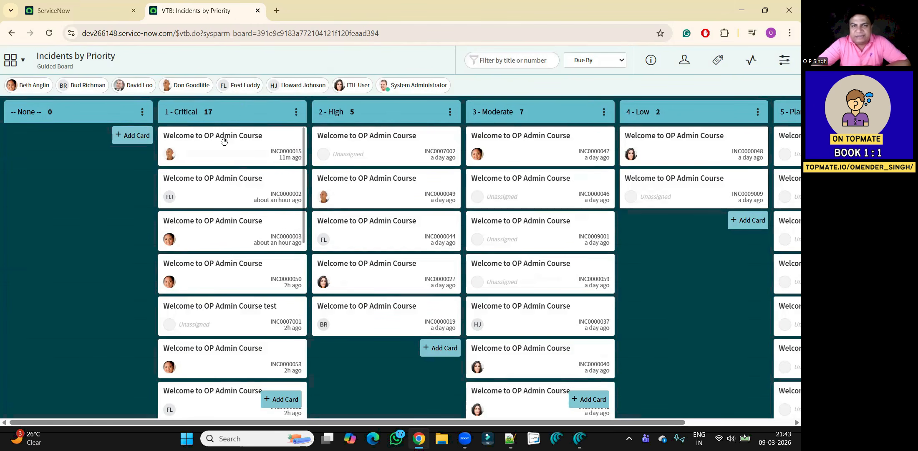
pyautogui.click(11, 33)
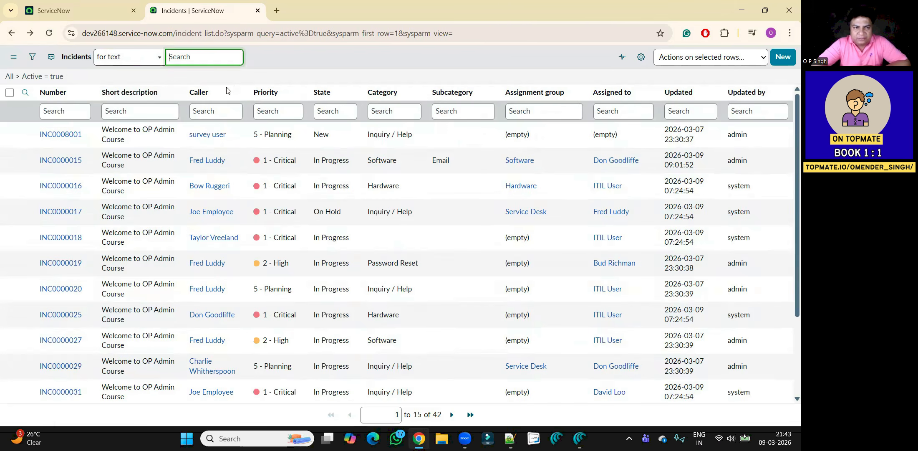
# Review the Caller column options, show the incident list as XML, collapse the first incident node, and close the XML window.
pyautogui.rightClick(221, 92)
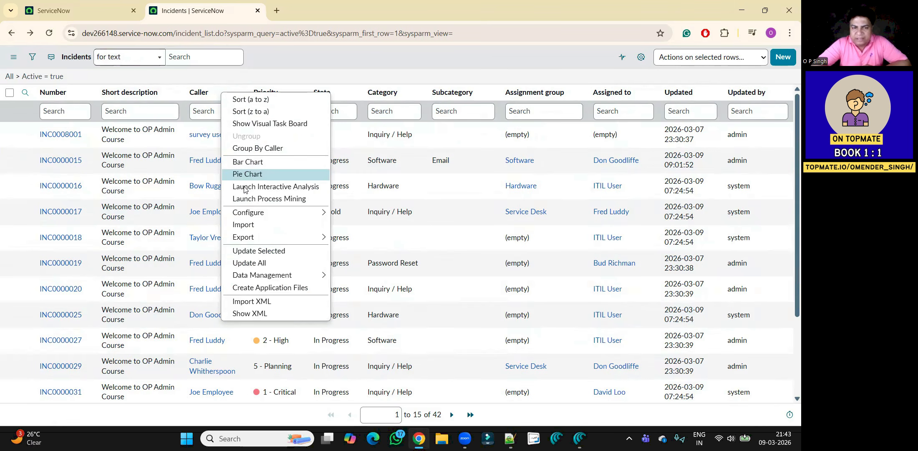
pyautogui.moveTo(254, 217)
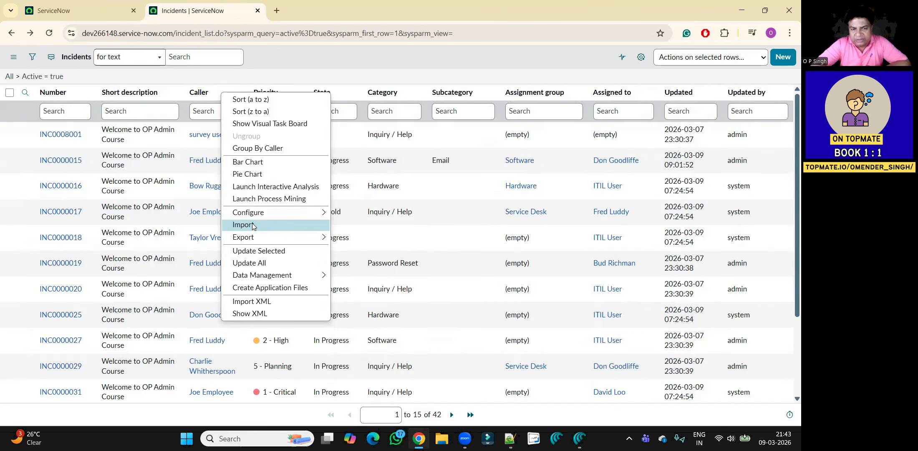
pyautogui.moveTo(252, 239)
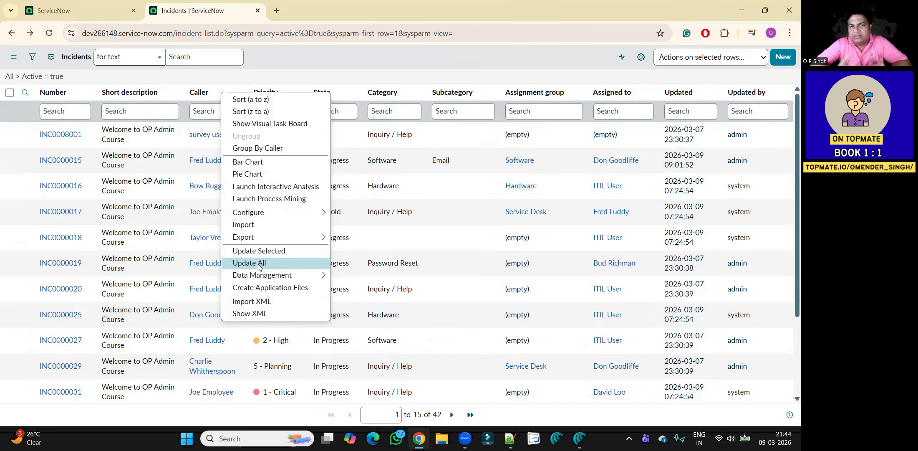
pyautogui.moveTo(260, 277)
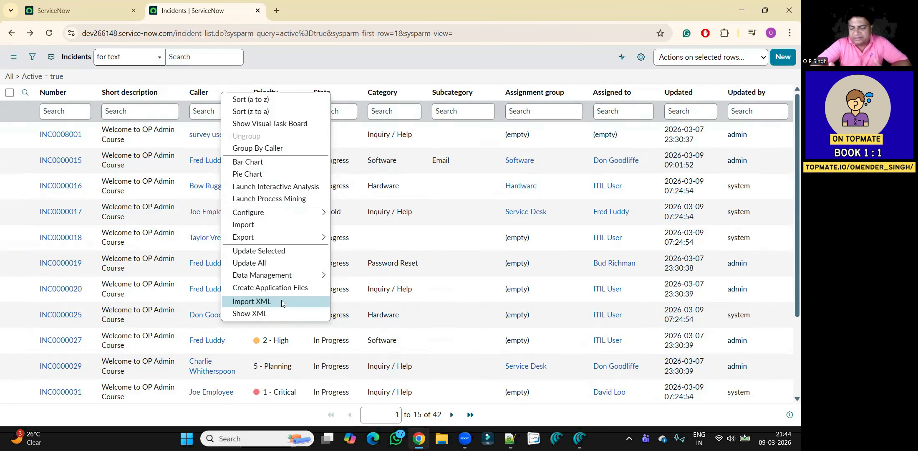
pyautogui.click(259, 314)
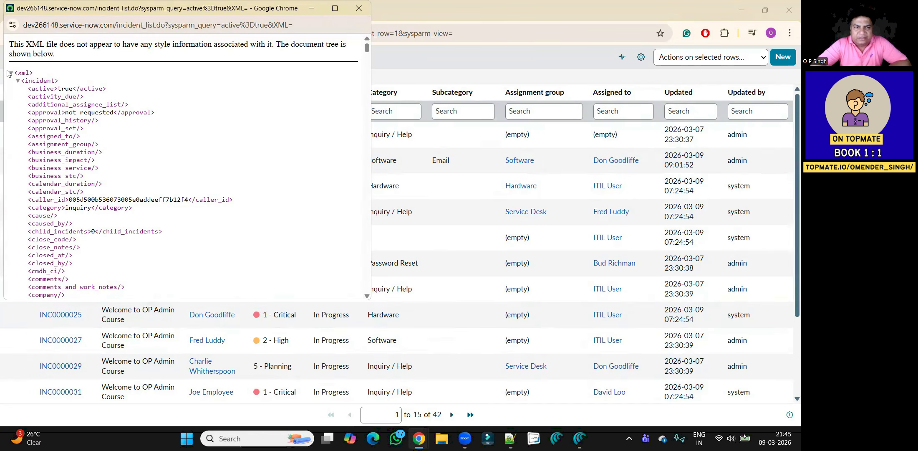
pyautogui.click(17, 81)
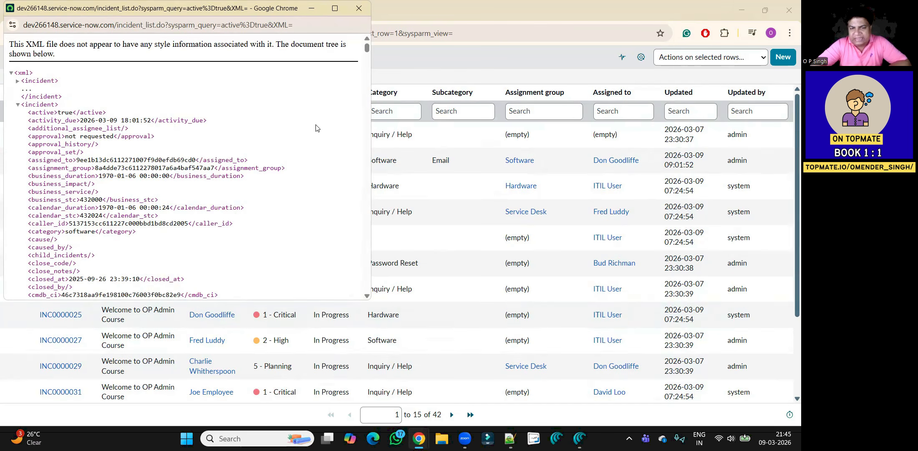
pyautogui.click(367, 9)
# Review the export formats offered for the incident list through the Number column's options.
pyautogui.click(84, 92)
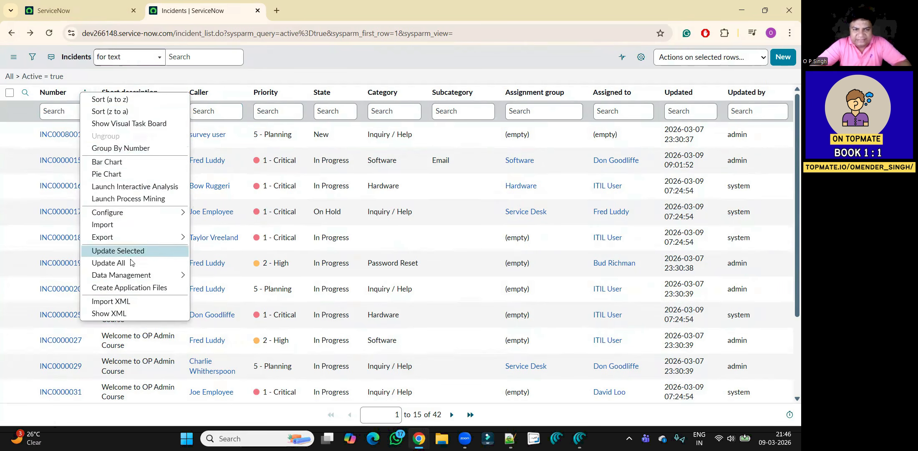
pyautogui.moveTo(134, 237)
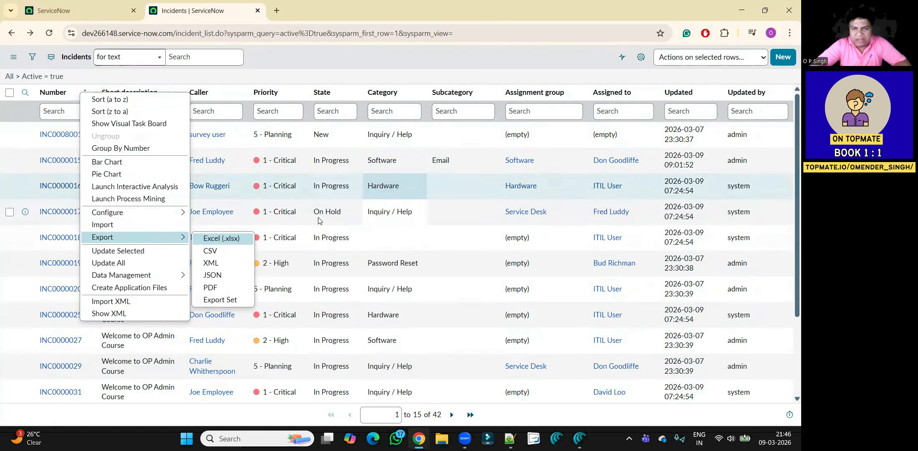
pyautogui.press('Escape')
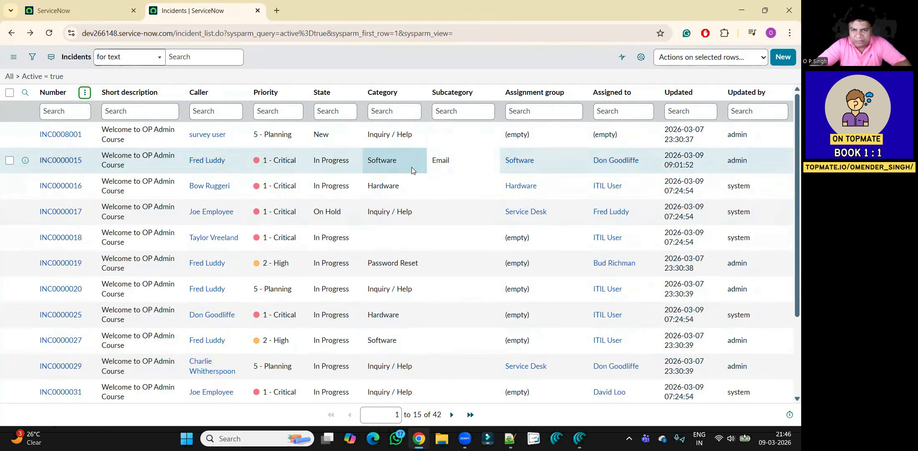
# Copy the URL of incident INC0000015 from the list and open it in a new browser tab.
pyautogui.click(408, 159)
pyautogui.rightClick(408, 162)
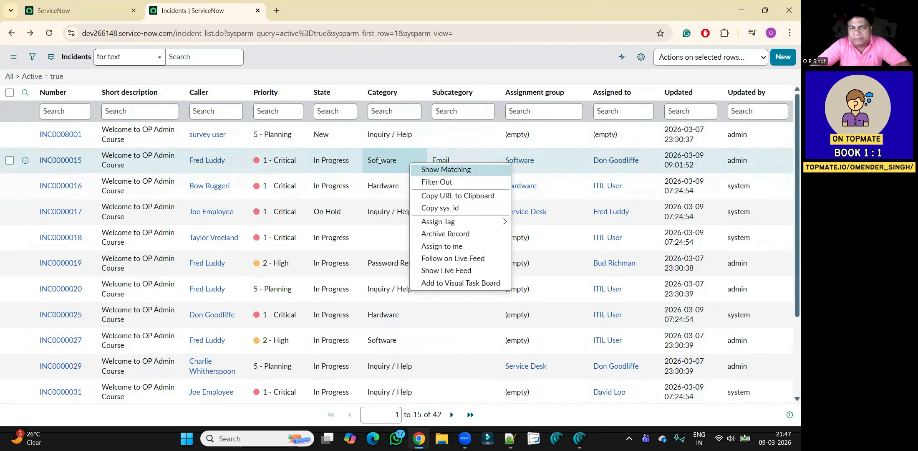
pyautogui.click(448, 196)
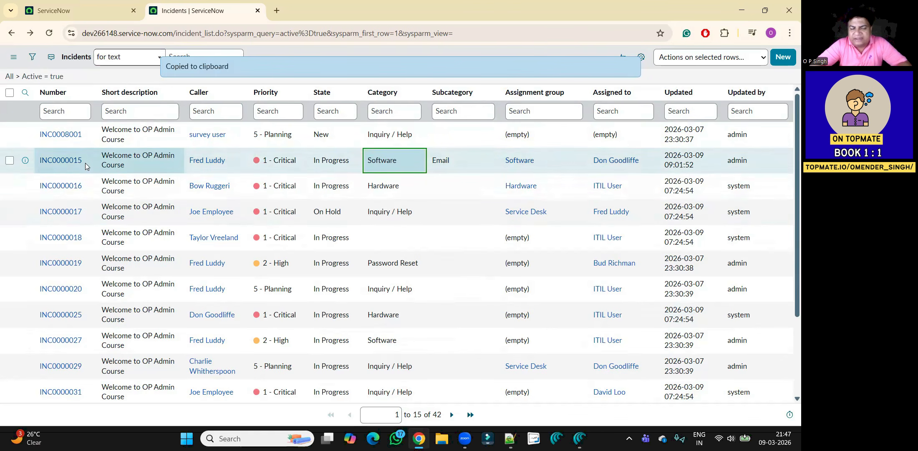
pyautogui.click(277, 10)
pyautogui.hotkey('ctrl', 'v')
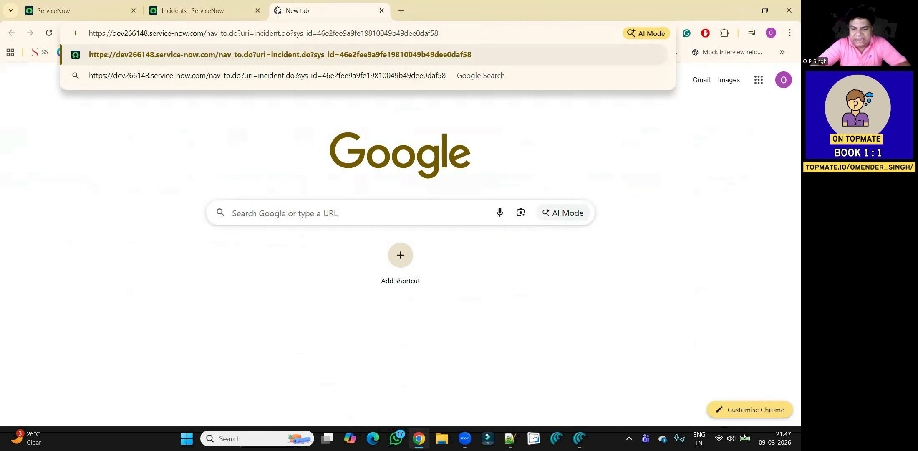
pyautogui.press('Return')
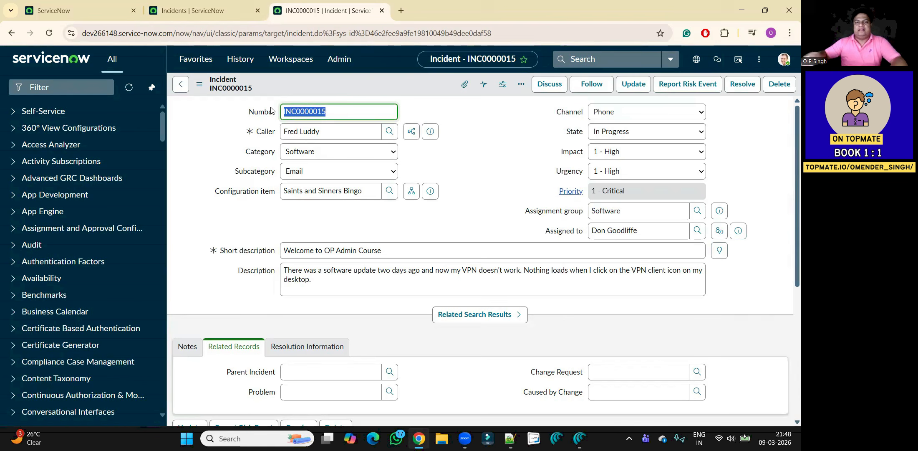
pyautogui.click(213, 142)
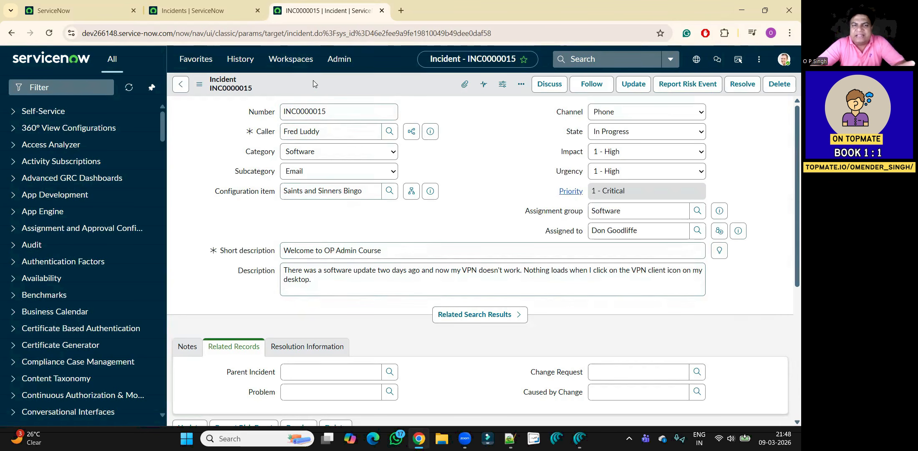
# Review the record options for incident INC0000016 in the list, and go back to the opened INC0000015 record.
pyautogui.click(205, 11)
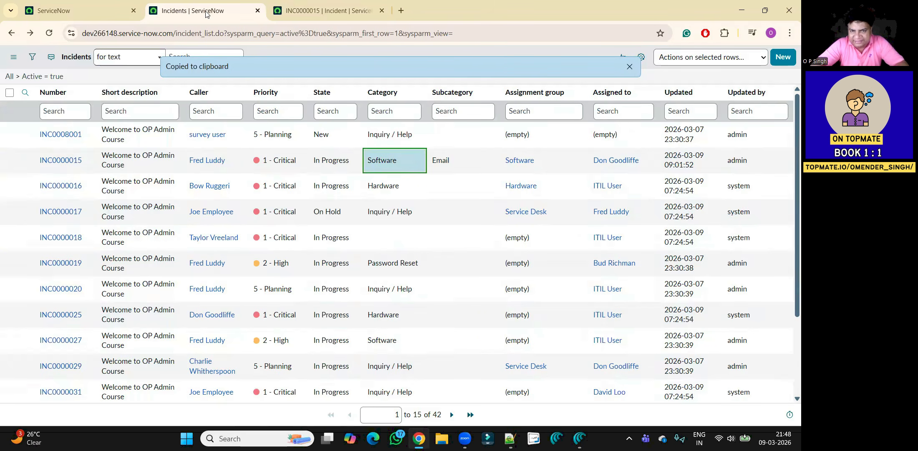
pyautogui.rightClick(414, 184)
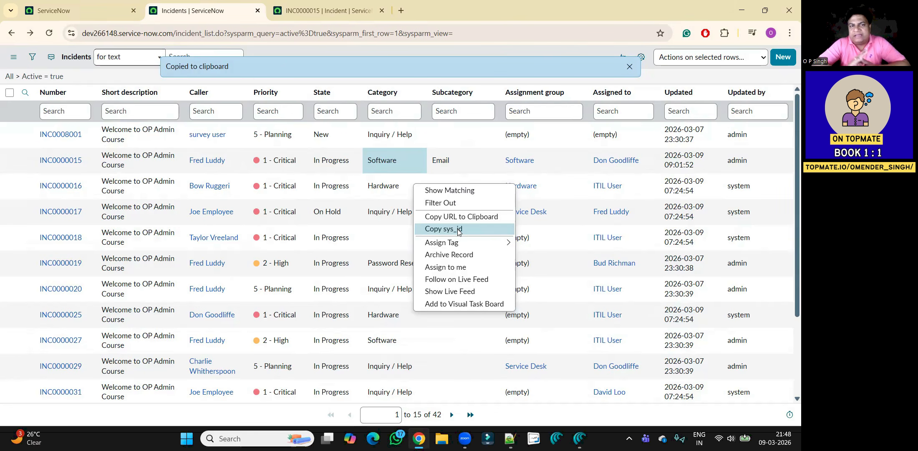
pyautogui.click(330, 2)
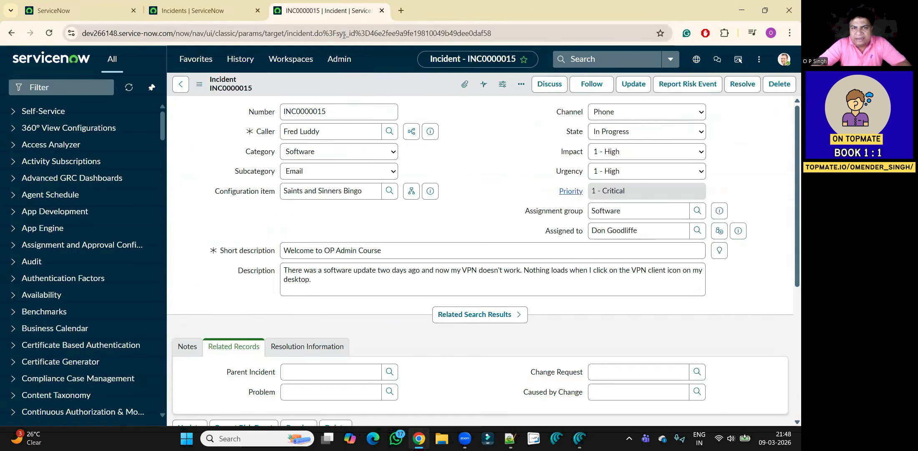
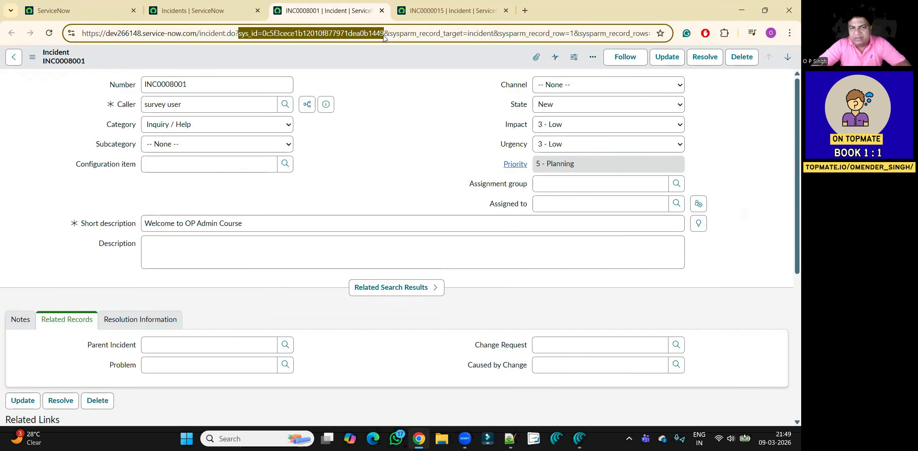
# Reload incident INC0008001 from an address shortened to end with its sys_id, and highlight the sys_id value.
pyautogui.moveTo(385, 35); pyautogui.dragTo(659, 26)
pyautogui.press('BackSpace')
pyautogui.press('Return')
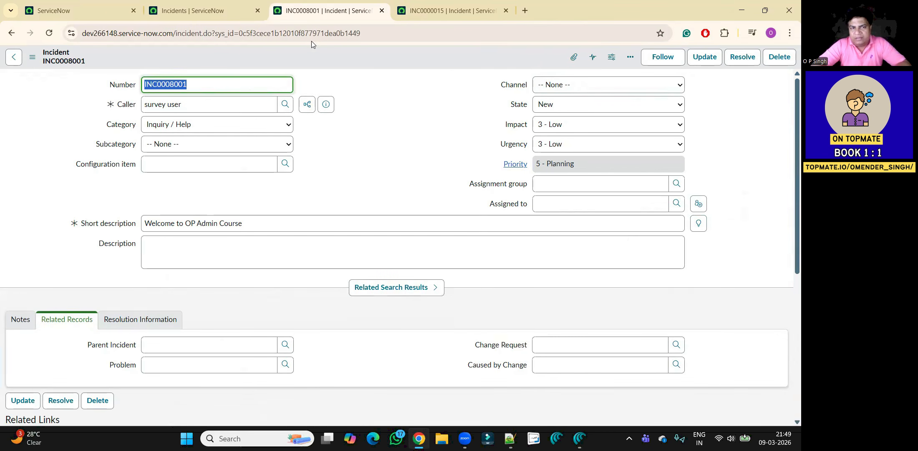
pyautogui.doubleClick(319, 33)
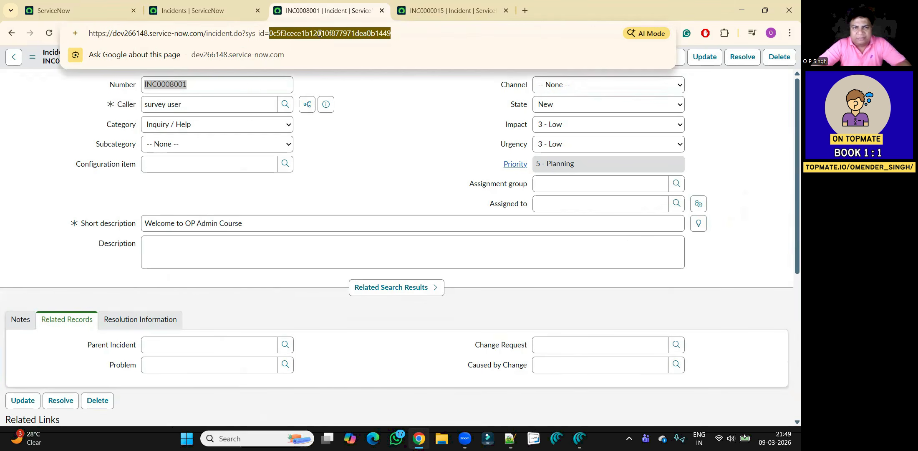
pyautogui.hotkey('ctrl', 'a')
pyautogui.click(375, 129)
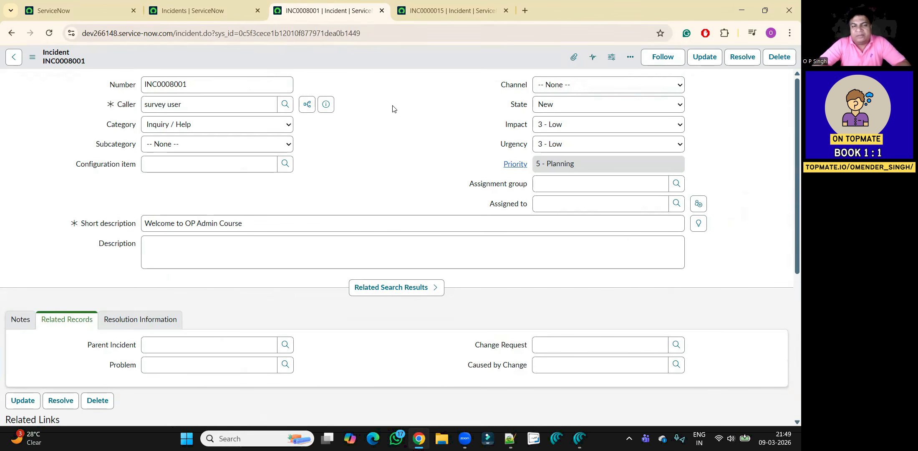
pyautogui.doubleClick(311, 35)
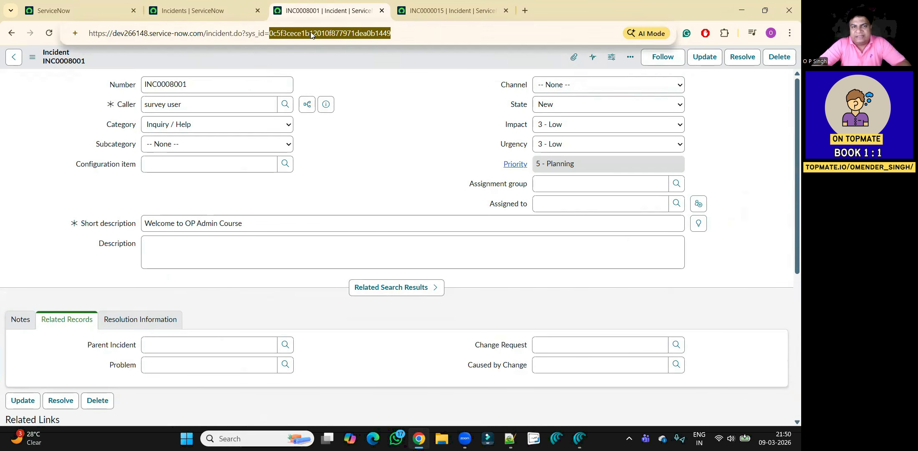
# Copy the sys_id of incident INC0000015 directly from the incident list.
pyautogui.click(217, 4)
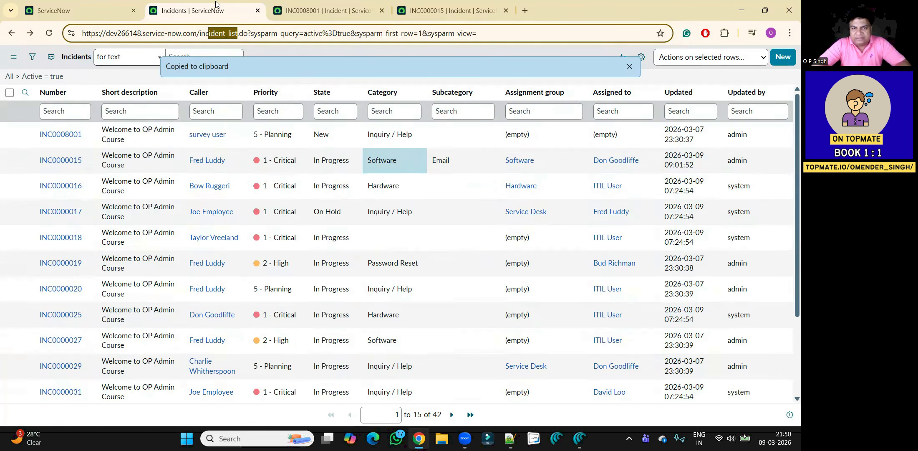
pyautogui.rightClick(384, 160)
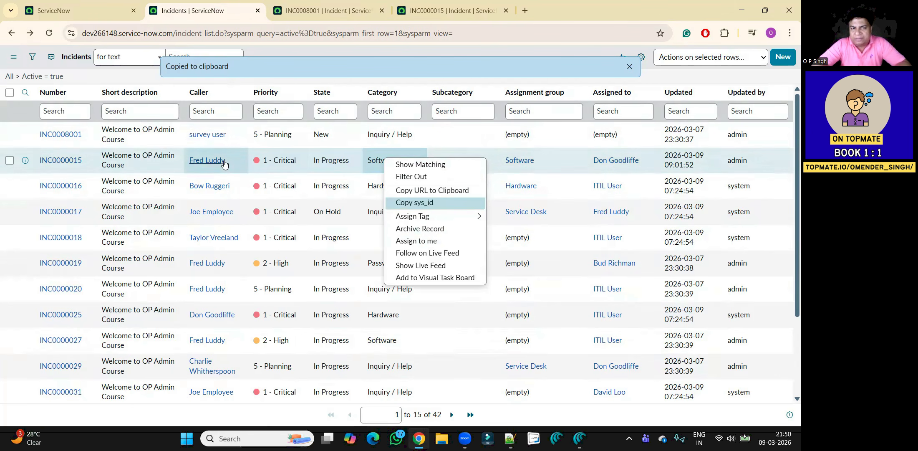
pyautogui.click(445, 202)
# Open incident INC0000015 in a new browser tab and copy the sys_id from its address.
pyautogui.middleClick(69, 163)
pyautogui.click(292, 11)
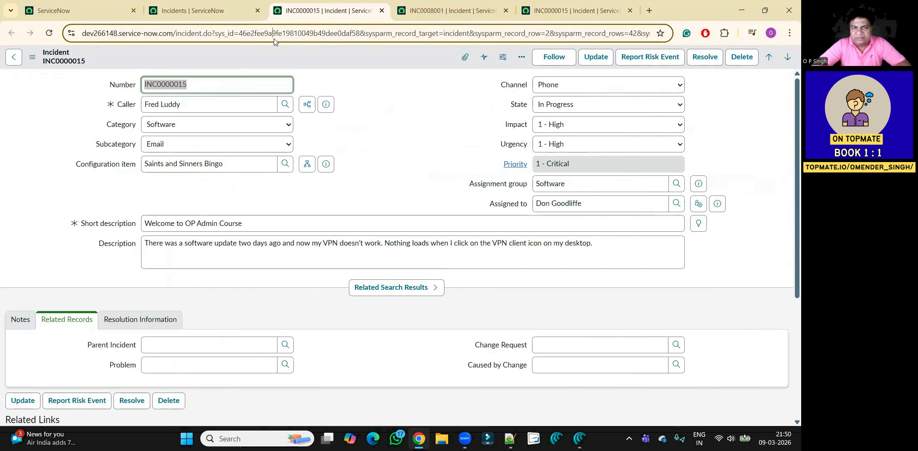
pyautogui.doubleClick(274, 38)
pyautogui.hotkey('ctrl', 'c')
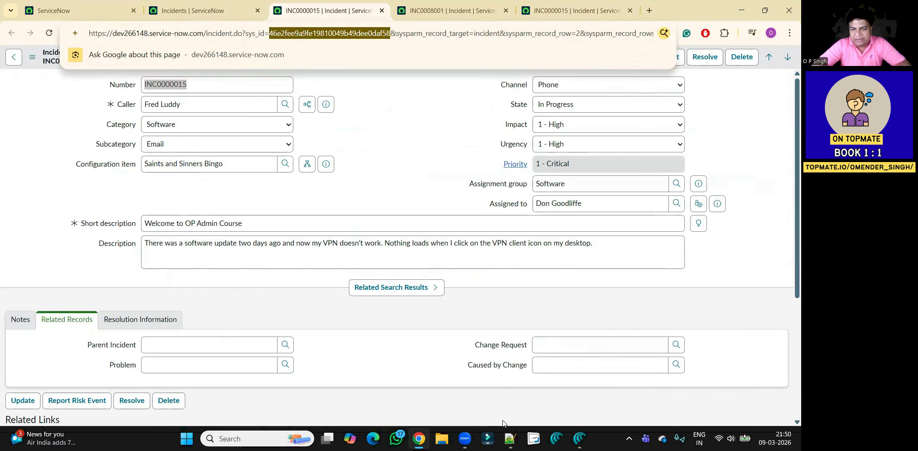
# Switch to Notepad++, replace the contents of the new 3 document with the copied sys_id, highlight its last two characters, and return to Chrome.
pyautogui.click(510, 438)
pyautogui.hotkey('ctrl', 'a')
pyautogui.hotkey('ctrl', 'v')
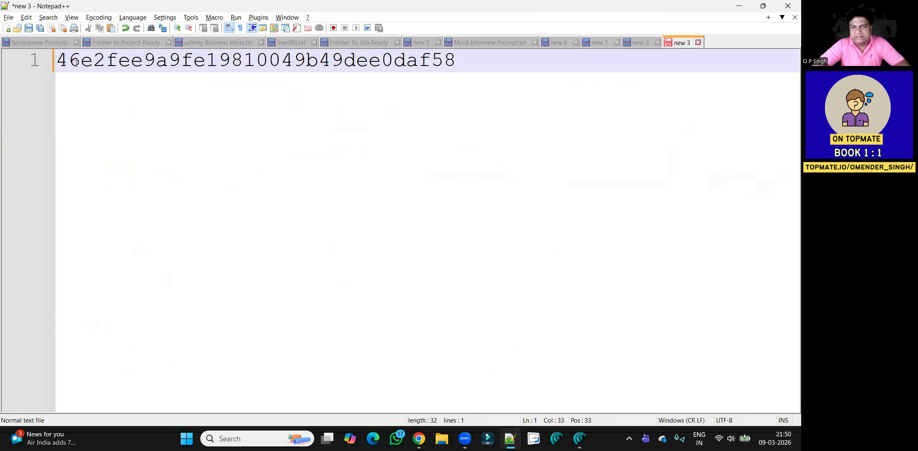
pyautogui.moveTo(430, 64); pyautogui.dragTo(475, 68)
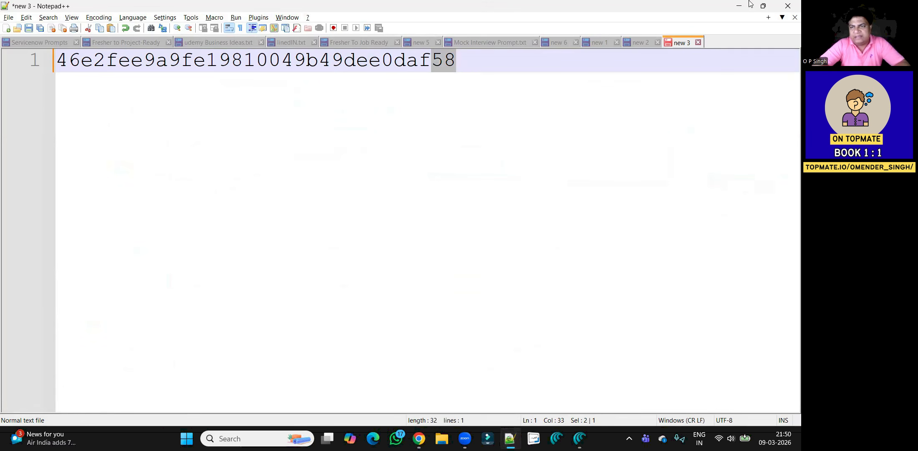
pyautogui.click(739, 6)
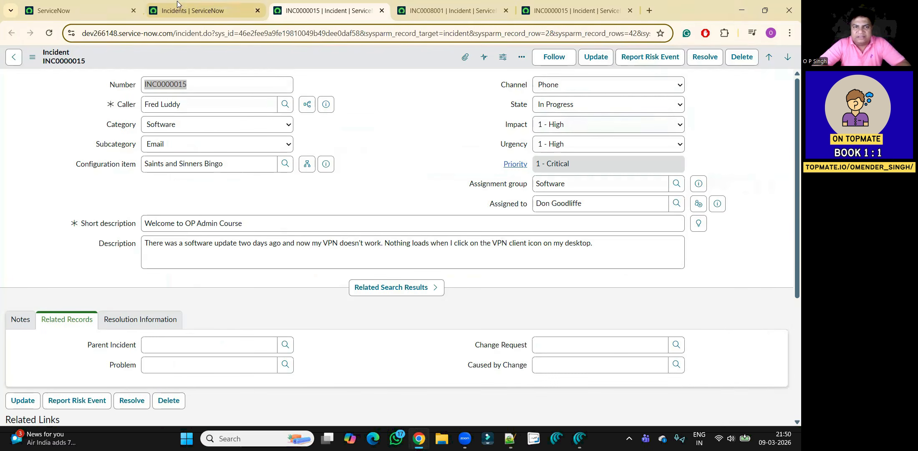
# Review the record options of INC0000015 and the Configure options of the Priority column in the incident list, dismissing the clipboard notification.
pyautogui.click(192, 3)
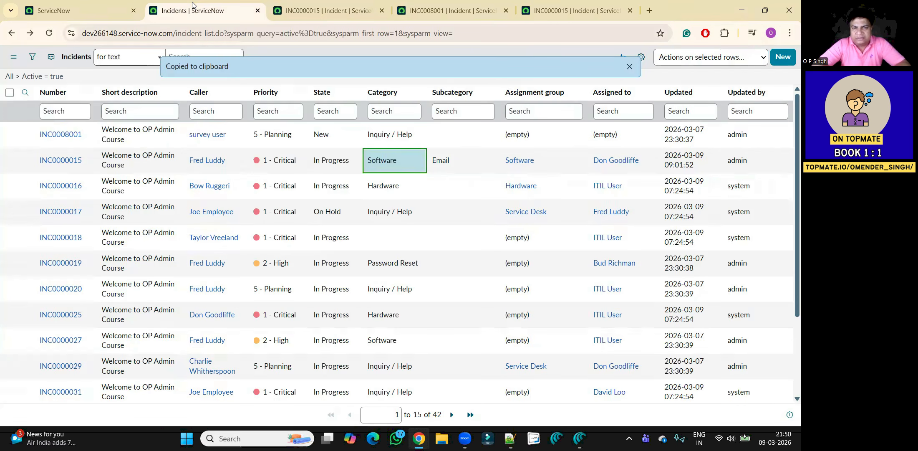
pyautogui.rightClick(406, 158)
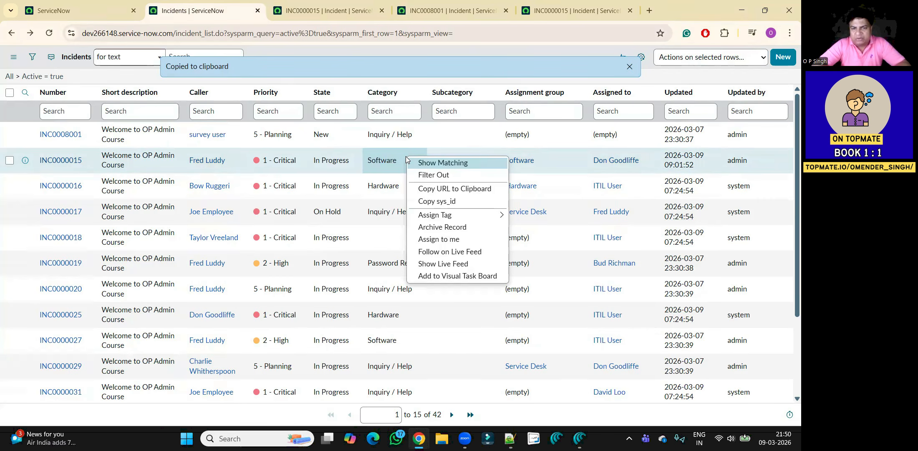
pyautogui.moveTo(439, 217)
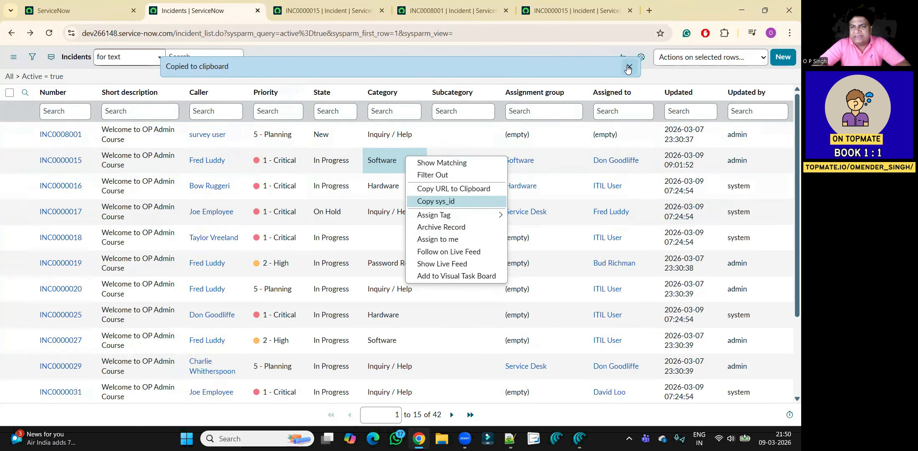
pyautogui.press('Escape')
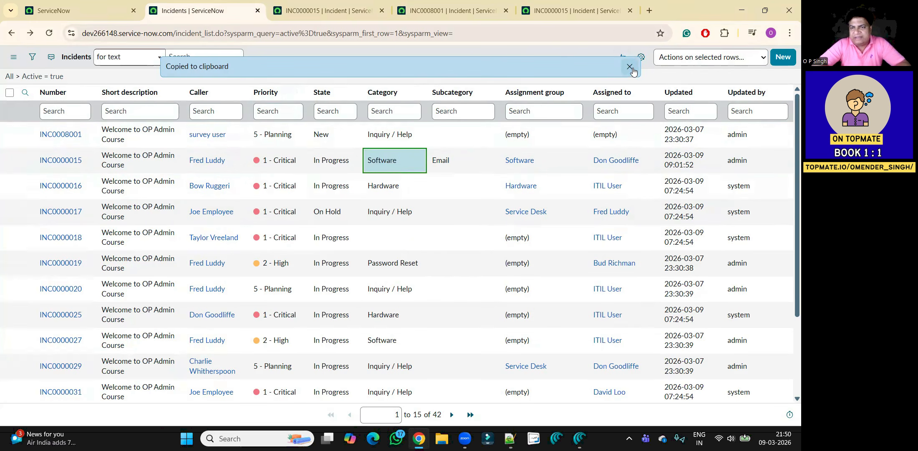
pyautogui.click(630, 67)
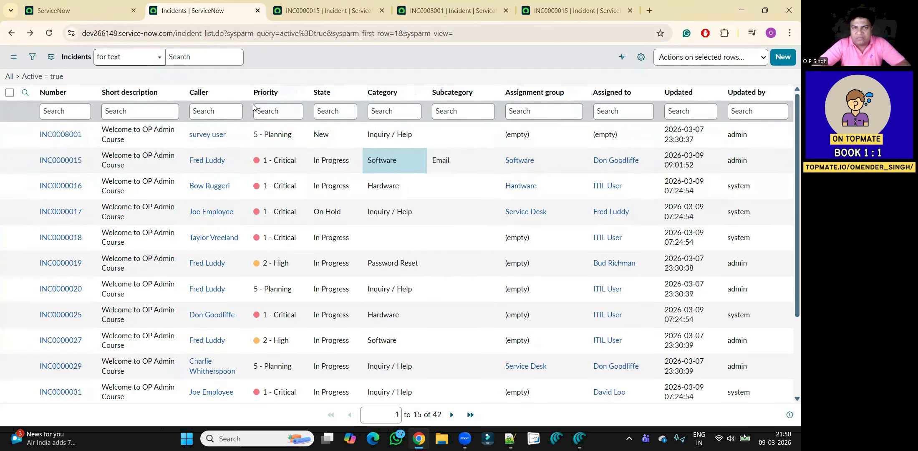
pyautogui.rightClick(288, 96)
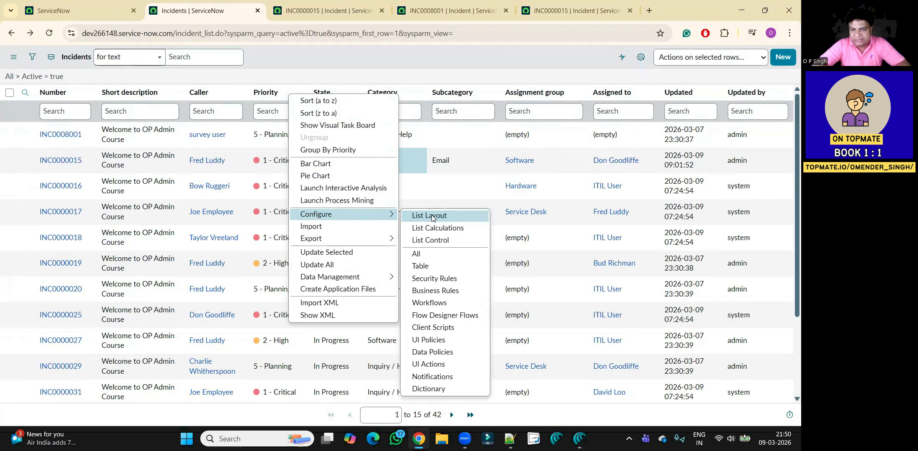
# Close the browser tab for INC0008001 and the duplicate tab for INC0000015, keeping the original INC0000015 form open.
pyautogui.click(296, 4)
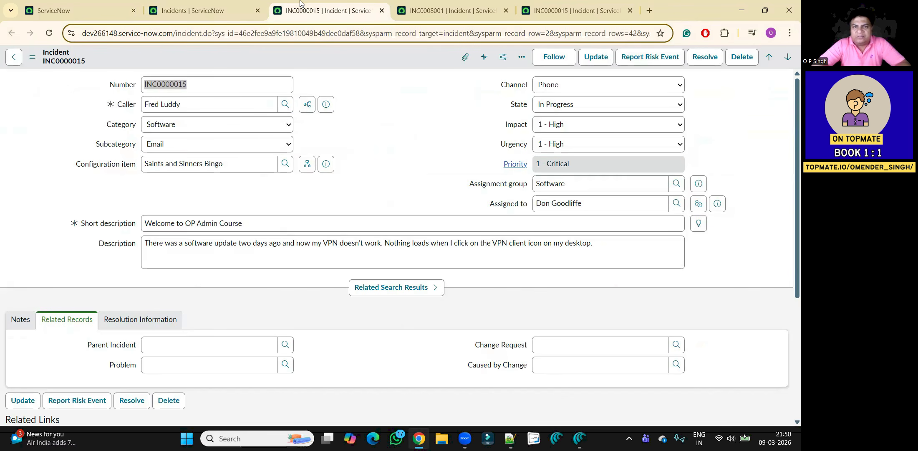
pyautogui.click(480, 11)
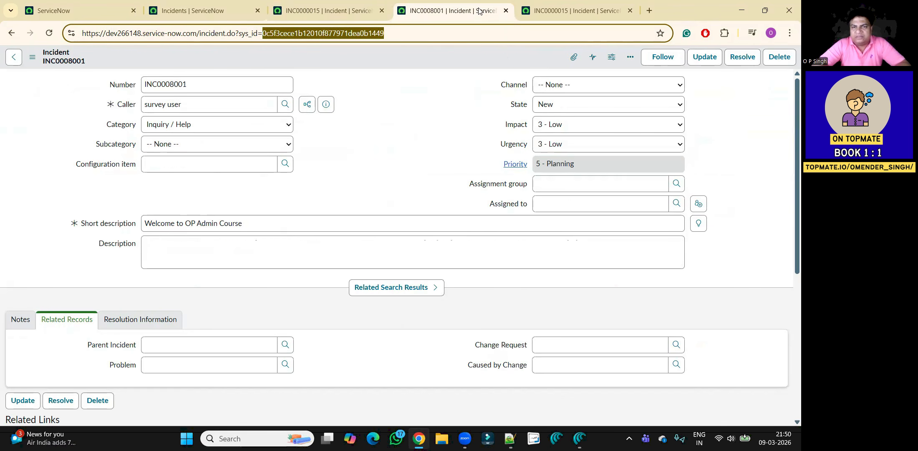
pyautogui.click(506, 10)
pyautogui.click(507, 10)
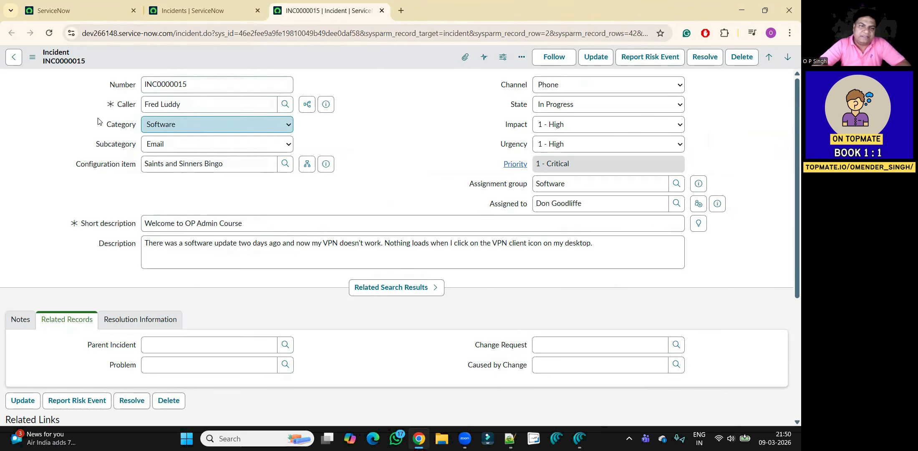
# Highlight the incident number, examine the Notes, Related Records and Resolution Information sections, and highlight the Watch list label in Notes.
pyautogui.doubleClick(210, 80)
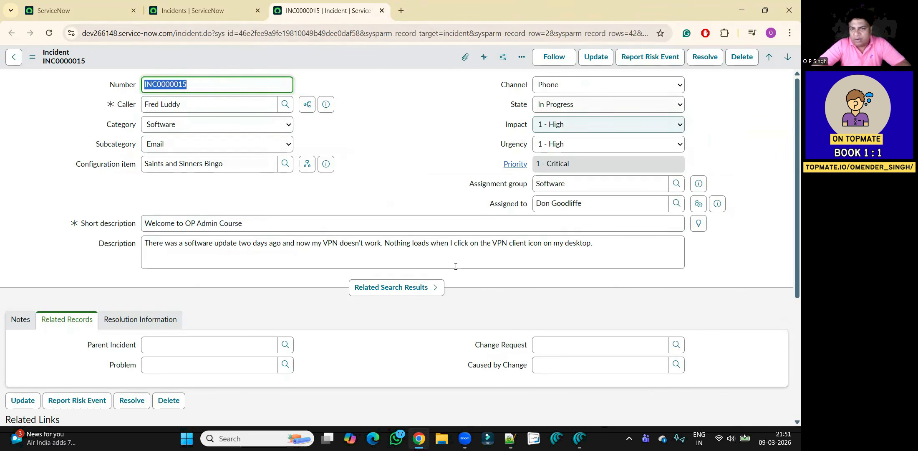
pyautogui.click(426, 159)
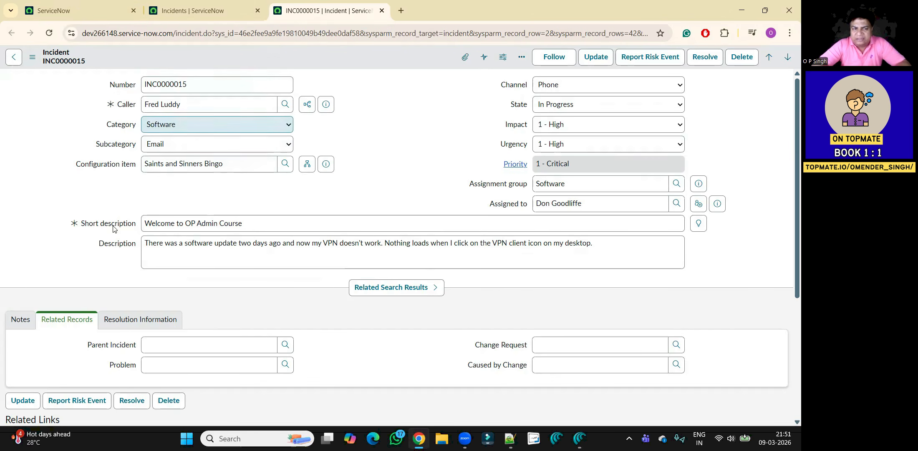
pyautogui.click(20, 327)
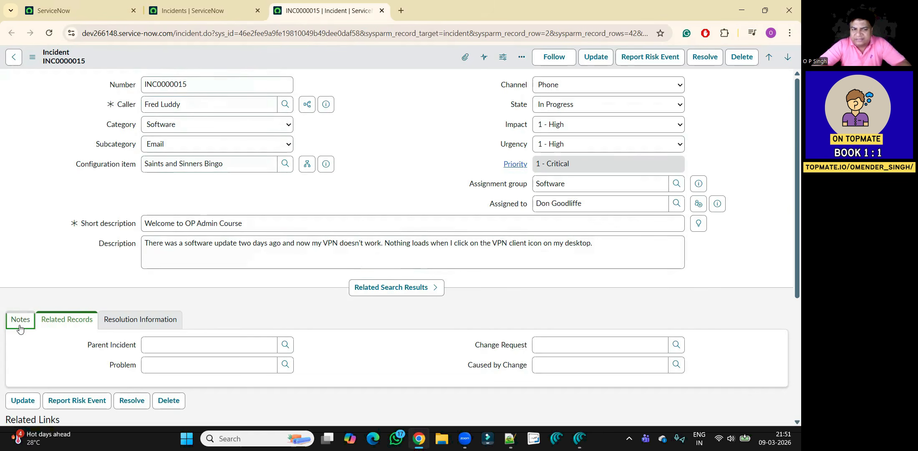
pyautogui.click(74, 322)
pyautogui.click(145, 319)
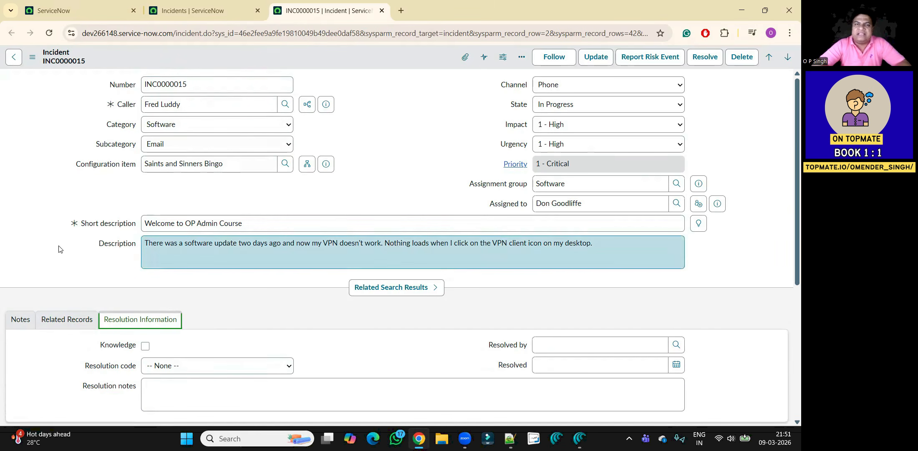
pyautogui.click(18, 320)
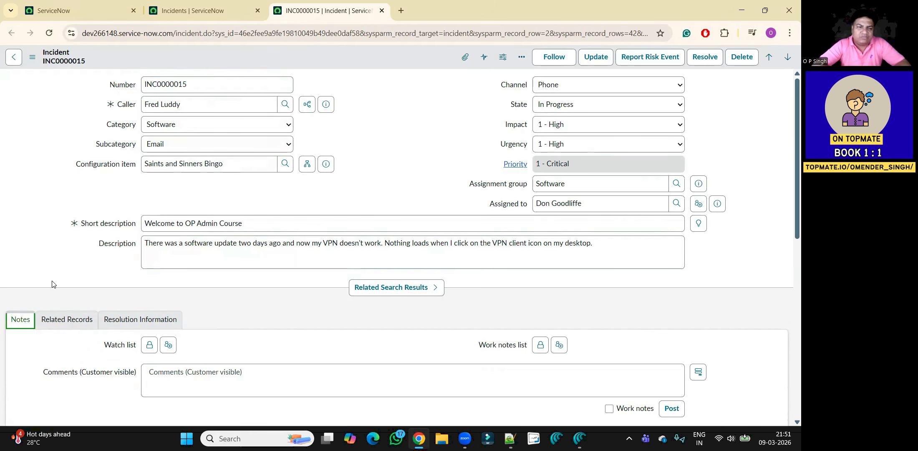
pyautogui.moveTo(95, 350); pyautogui.dragTo(127, 353)
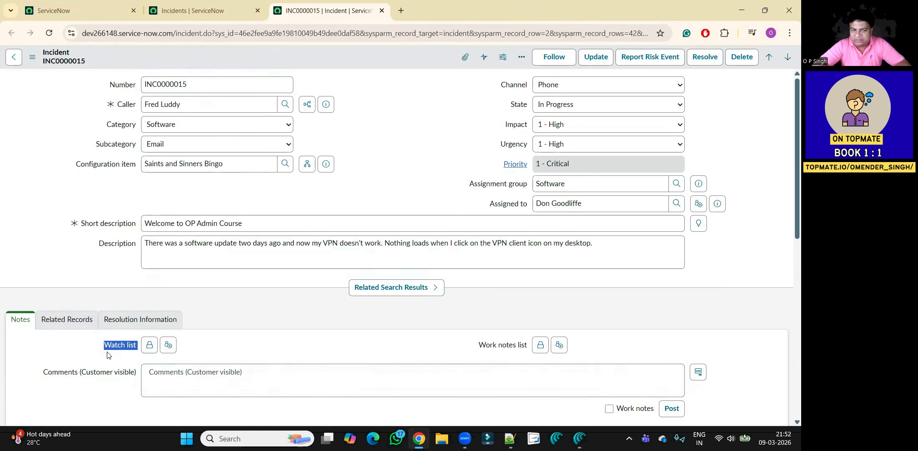
# Examine the Parent Incident, Problem, Change Request and Caused by Change fields in the incident's Related Records section.
pyautogui.click(74, 320)
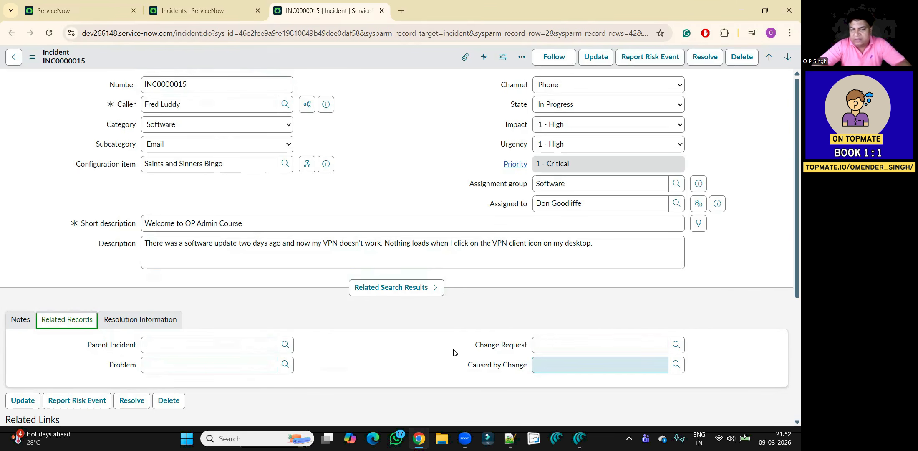
pyautogui.click(236, 339)
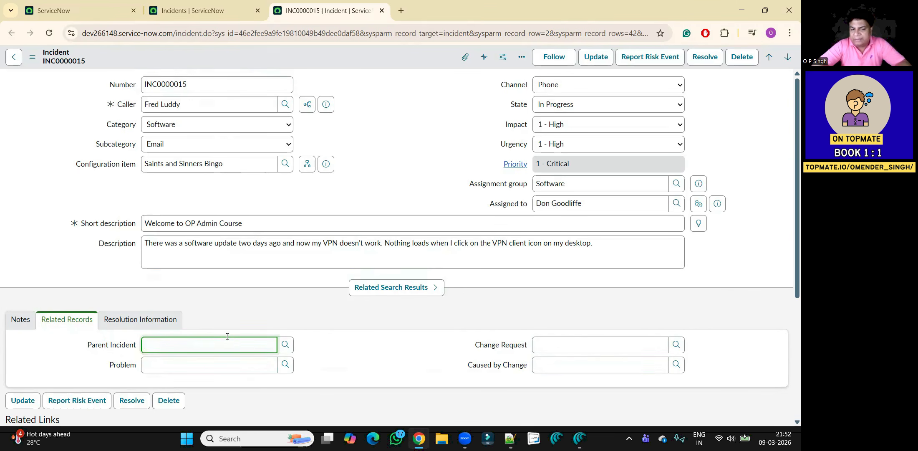
pyautogui.click(221, 363)
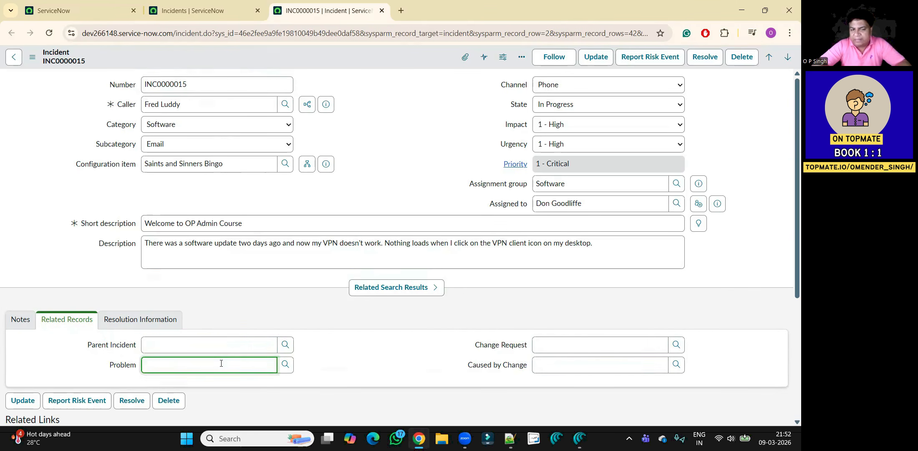
pyautogui.click(368, 352)
pyautogui.click(536, 344)
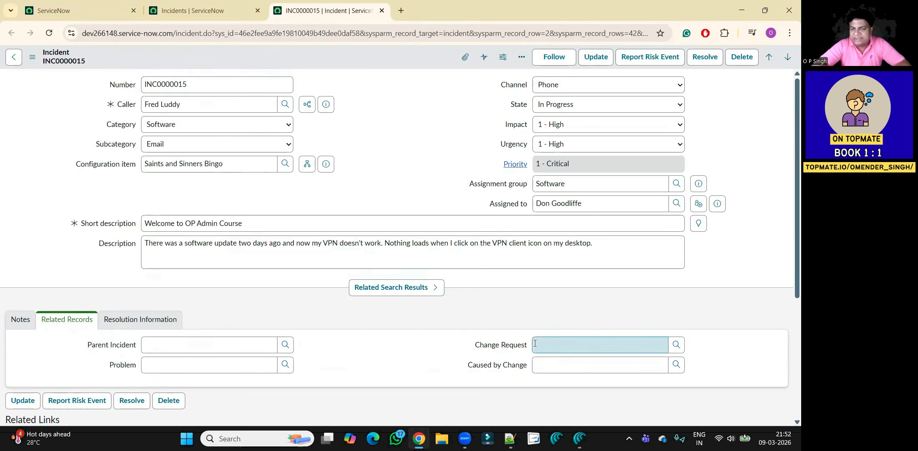
pyautogui.click(561, 365)
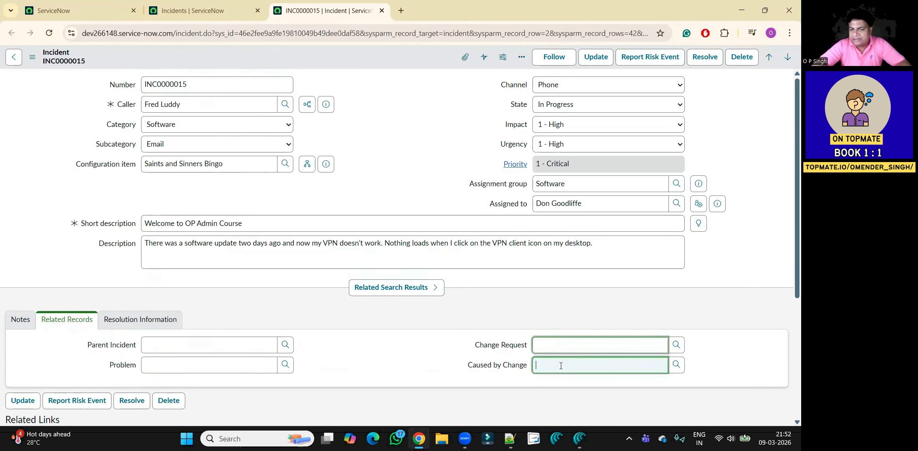
pyautogui.click(450, 358)
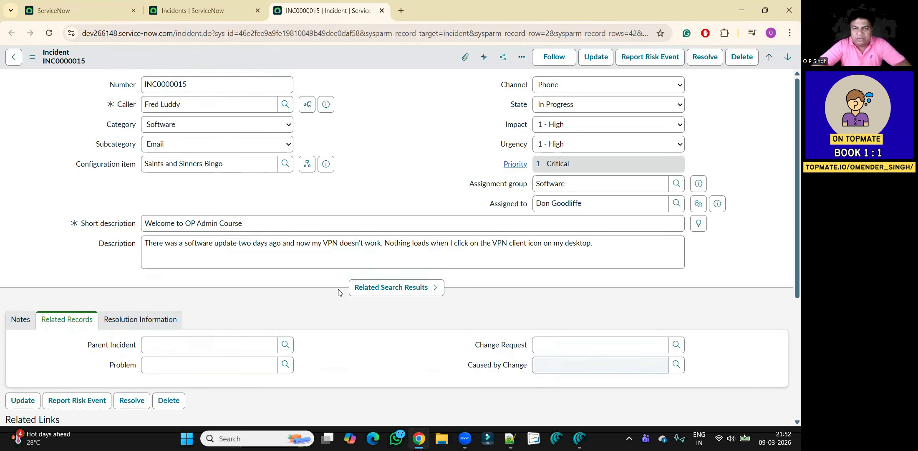
# View the incident's Resolution Information section, return to Notes, and examine the Attachments window before closing it.
pyautogui.click(153, 319)
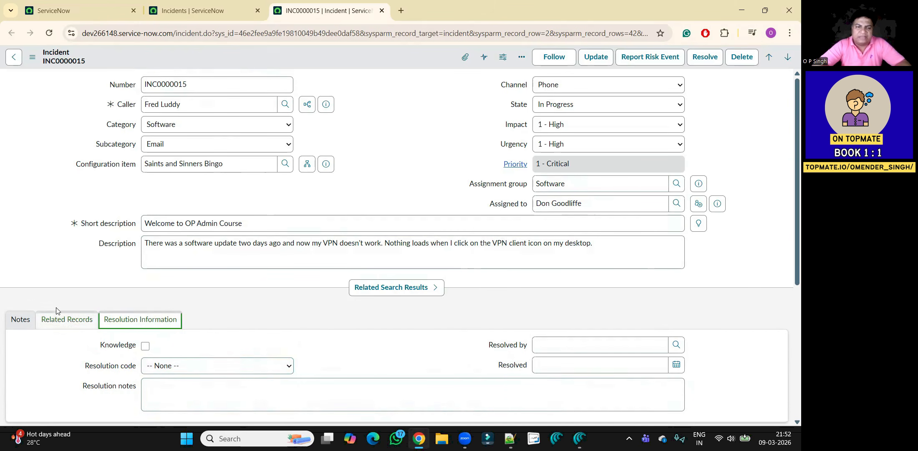
pyautogui.click(69, 320)
pyautogui.click(21, 320)
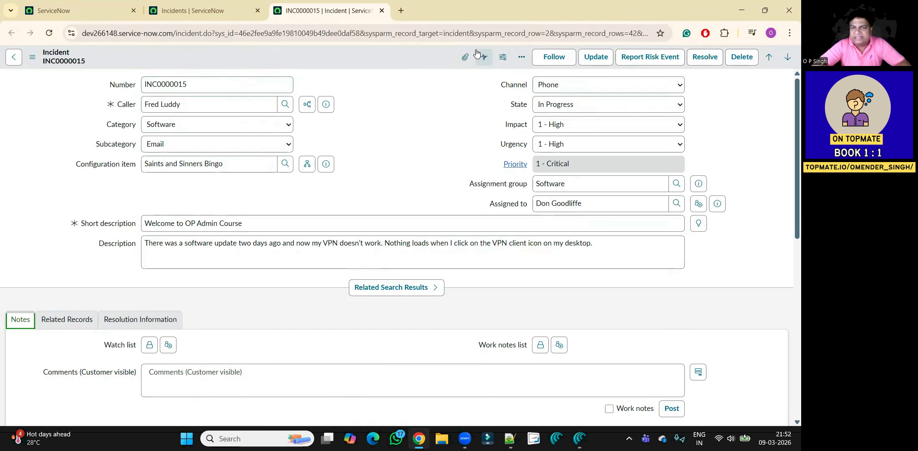
pyautogui.click(465, 57)
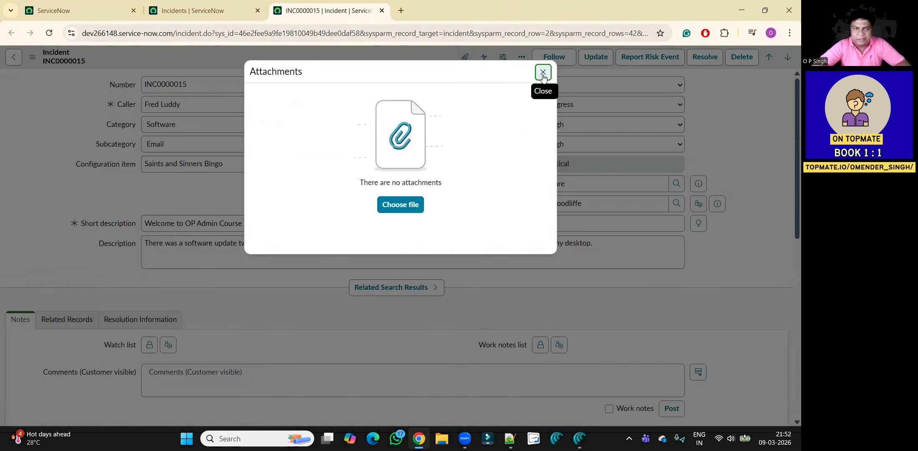
pyautogui.click(542, 73)
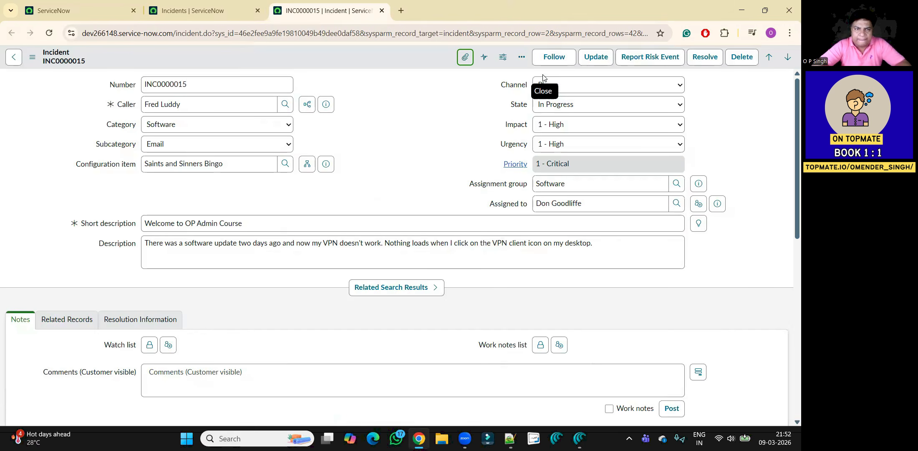
# Append "test" to the short description of incident INC0000015 and save the record while staying on the form.
pyautogui.rightClick(100, 57)
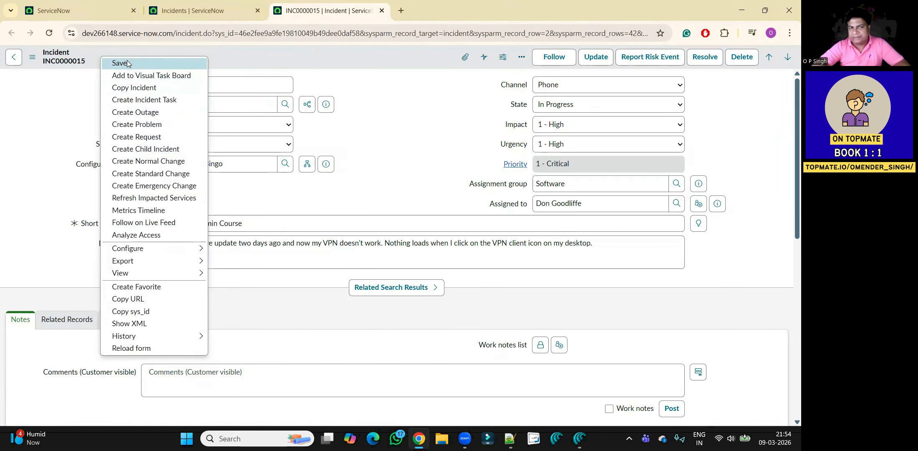
pyautogui.click(400, 111)
pyautogui.click(275, 218)
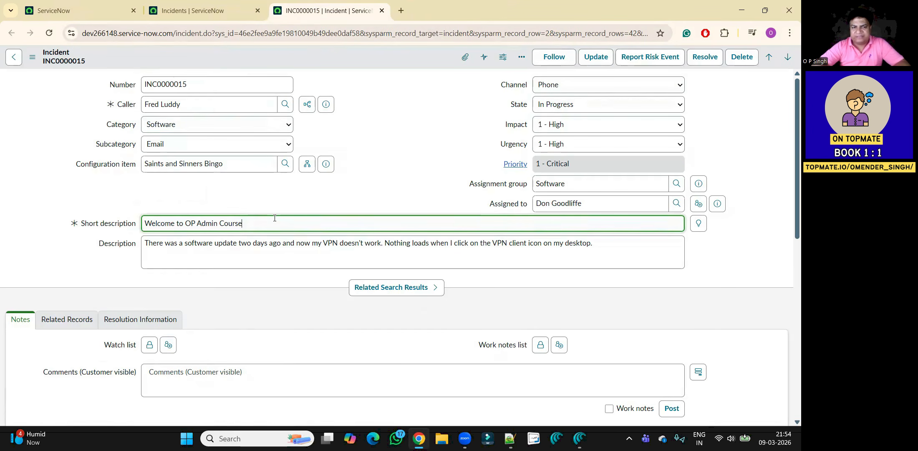
pyautogui.write('test')
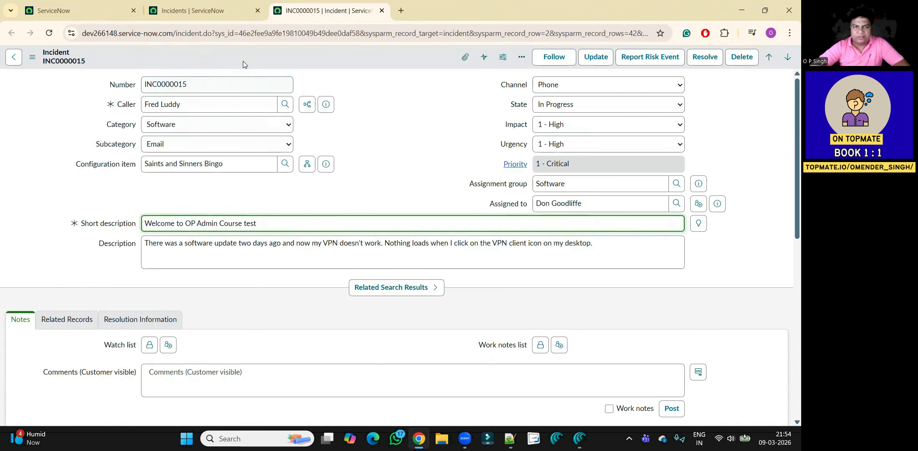
pyautogui.click(242, 58)
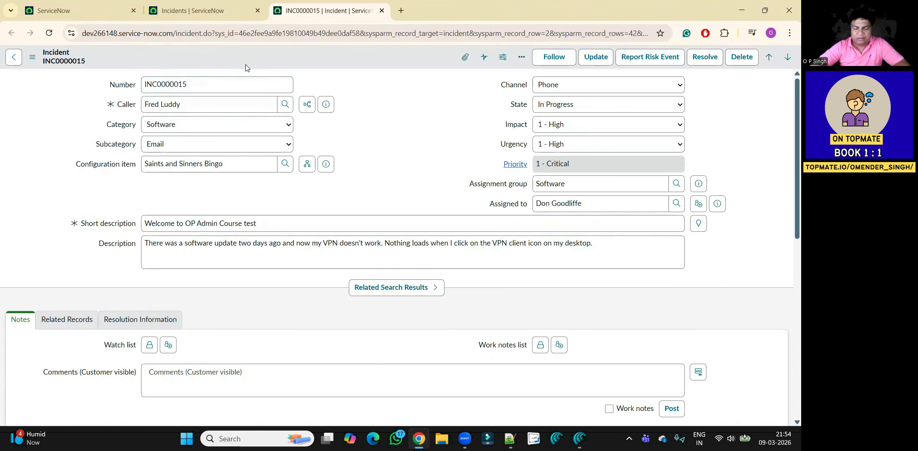
pyautogui.rightClick(245, 65)
pyautogui.click(253, 73)
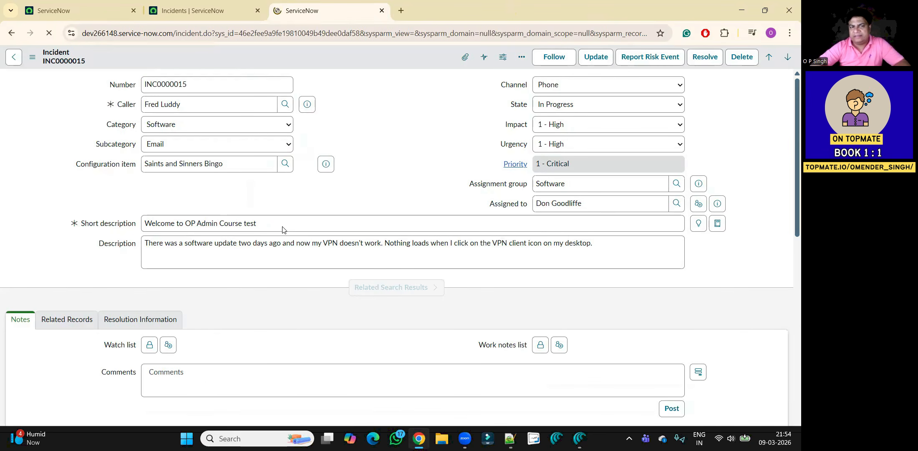
# Set the category of incident INC0000015 to Hardware, update the record, and return to its form.
pyautogui.click(269, 225)
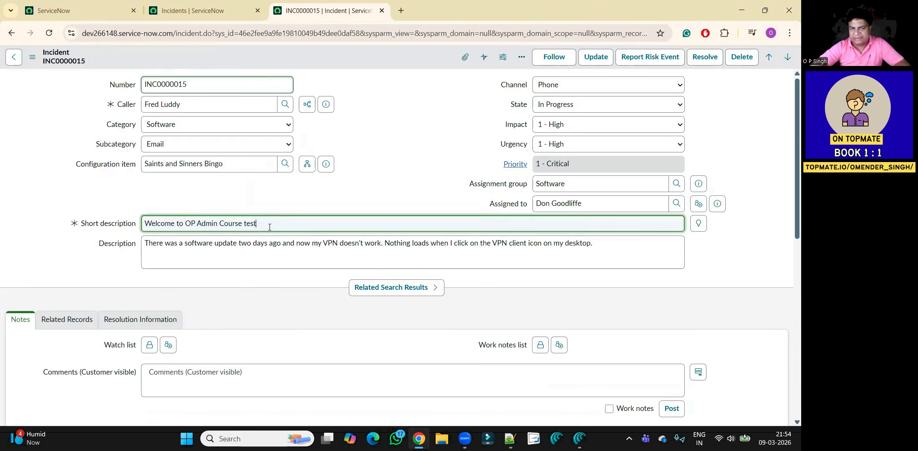
pyautogui.hotkey('ctrl', 'a')
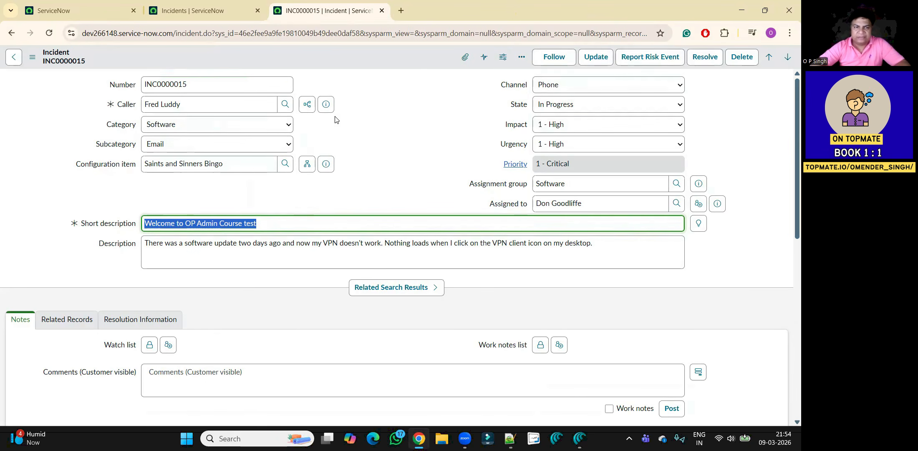
pyautogui.click(277, 125)
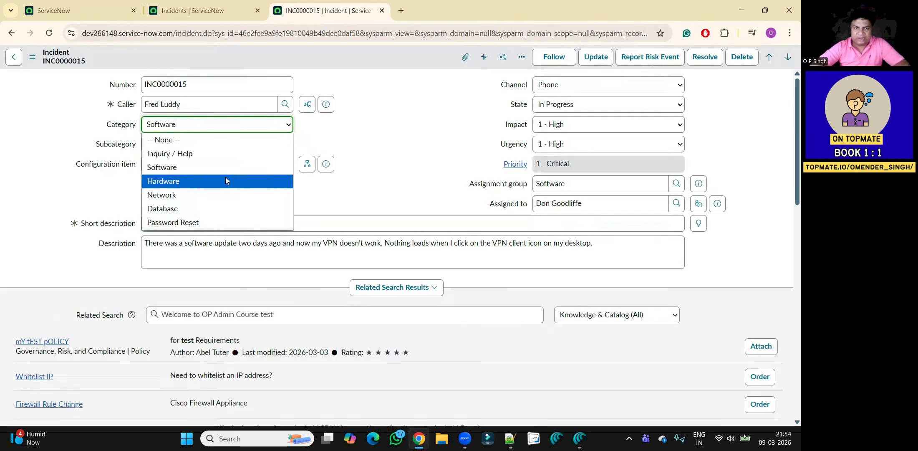
pyautogui.click(225, 180)
pyautogui.click(596, 57)
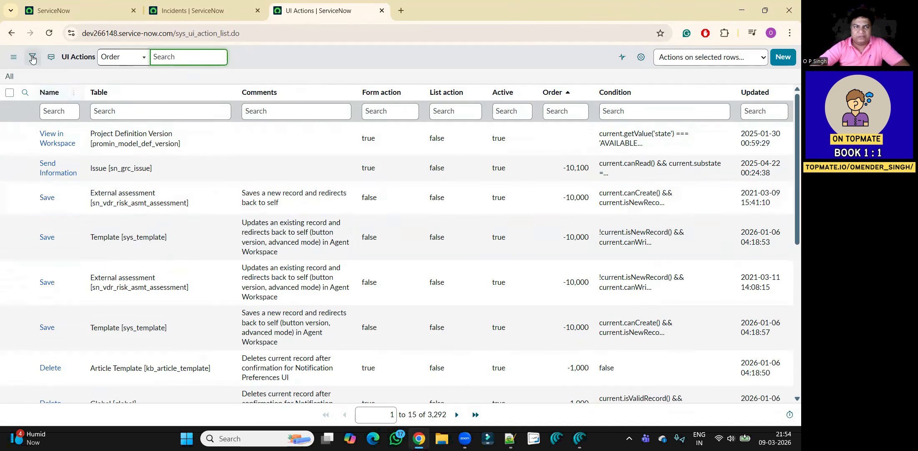
pyautogui.hotkey('alt', 'Left')
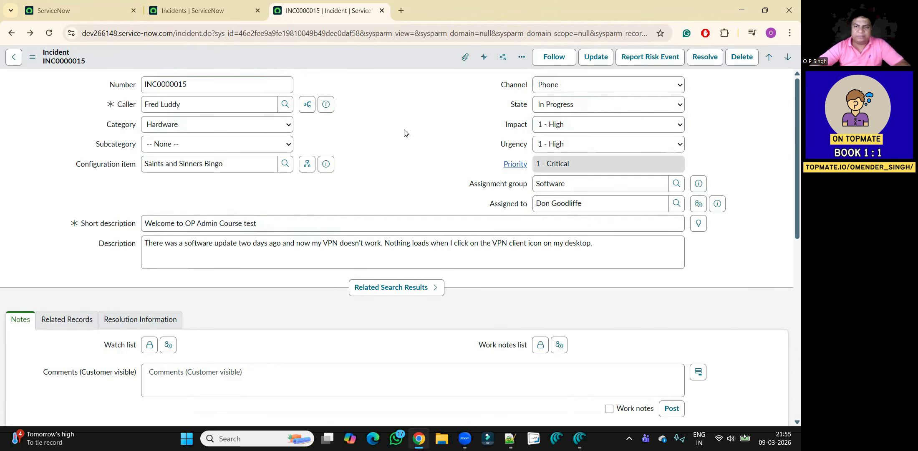
# Examine the export options and available views of incident INC0000015, and switch the form to the Metrics view.
pyautogui.rightClick(322, 58)
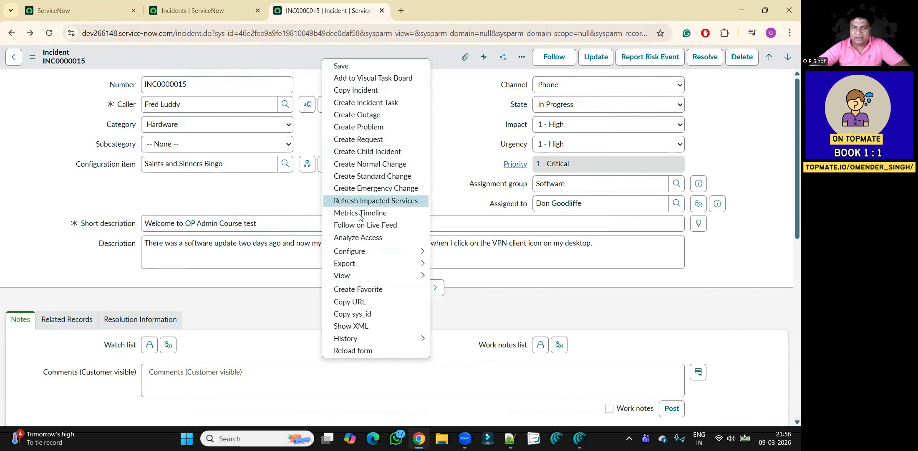
pyautogui.moveTo(356, 262)
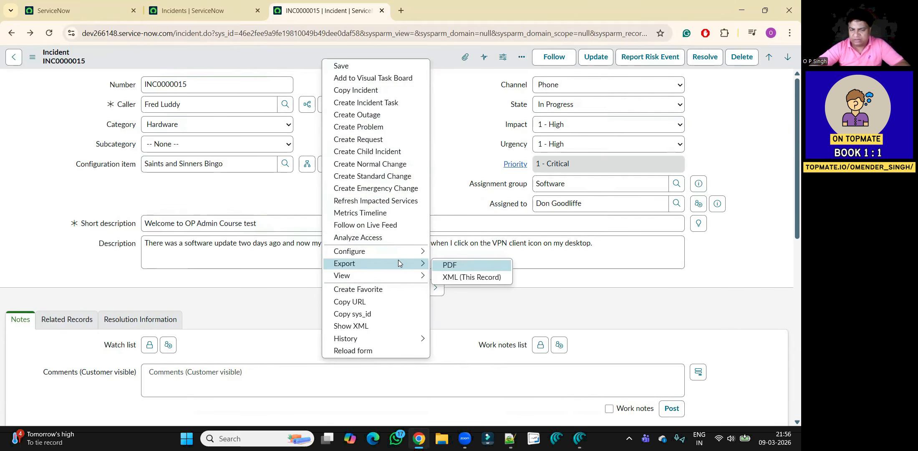
pyautogui.moveTo(406, 276)
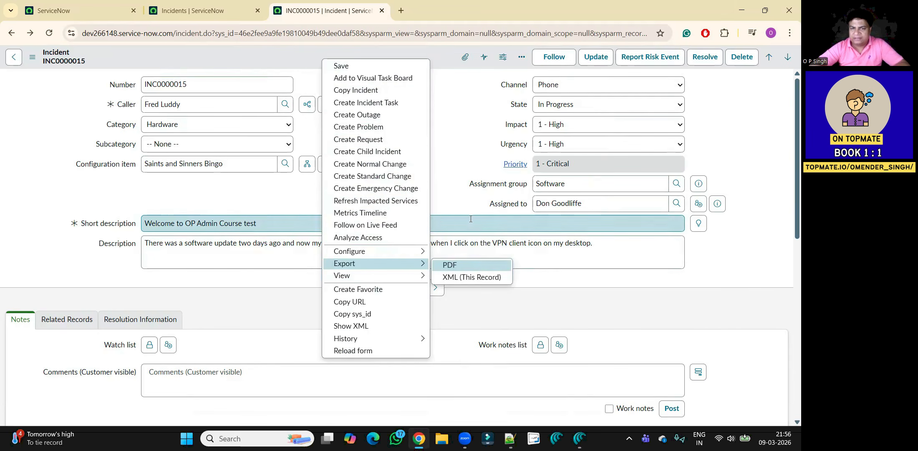
pyautogui.click(169, 3)
pyautogui.click(315, 6)
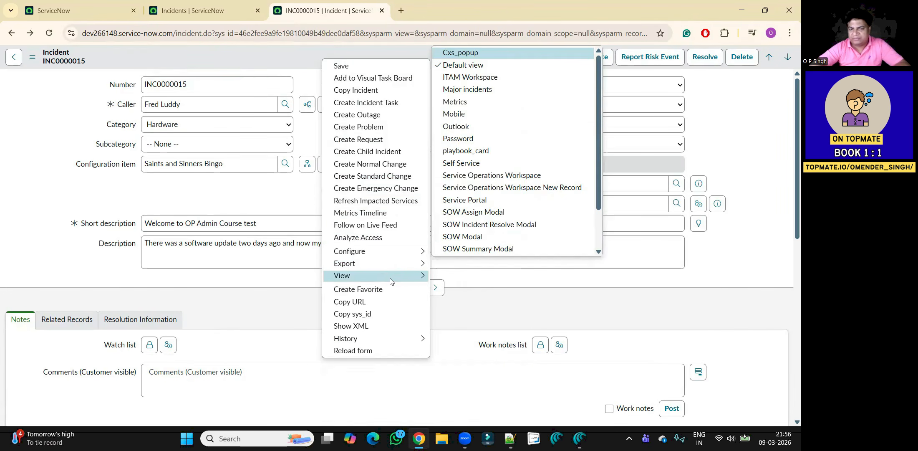
pyautogui.moveTo(414, 279)
pyautogui.scroll(-2, 471, 149)
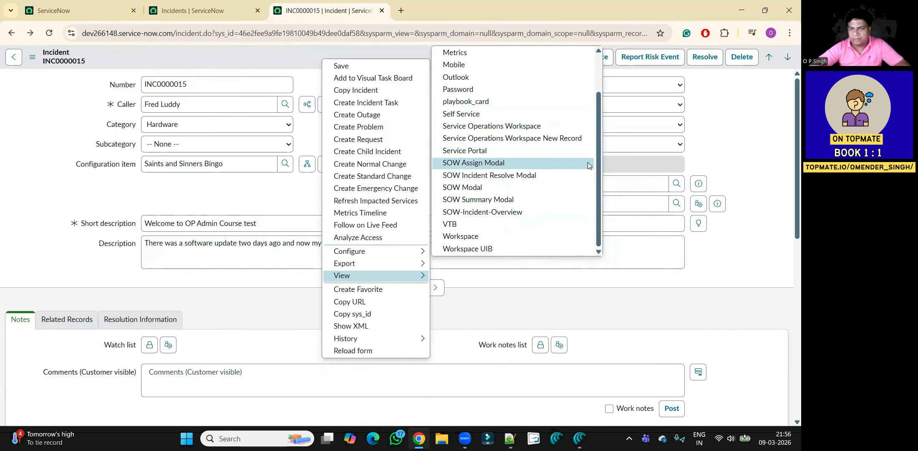
pyautogui.moveTo(598, 172); pyautogui.dragTo(598, 114)
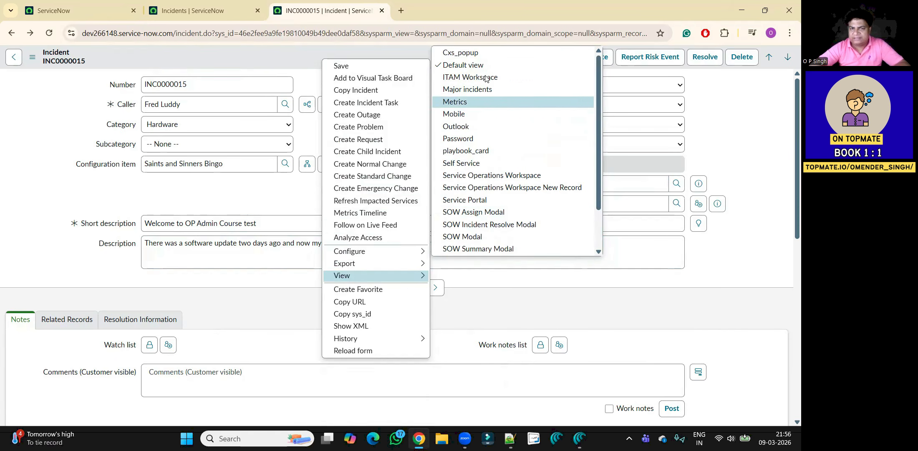
pyautogui.click(459, 102)
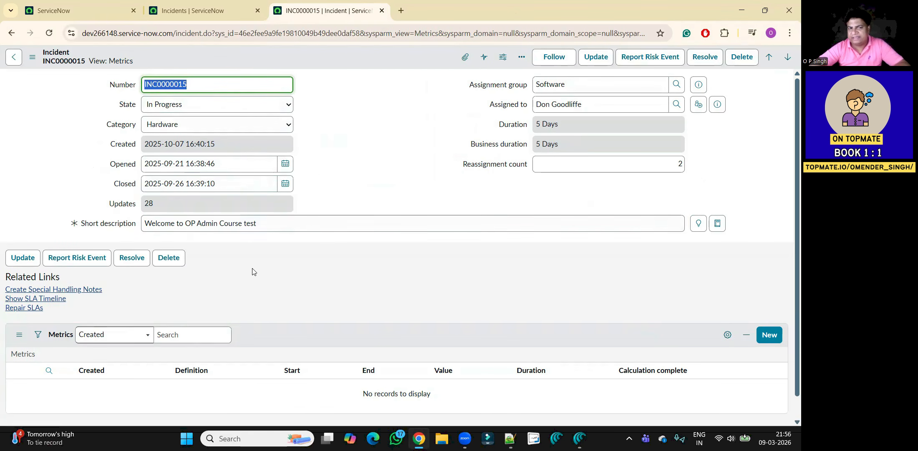
# Switch the incident form to the Outlook view and return it to the Default view.
pyautogui.click(116, 62)
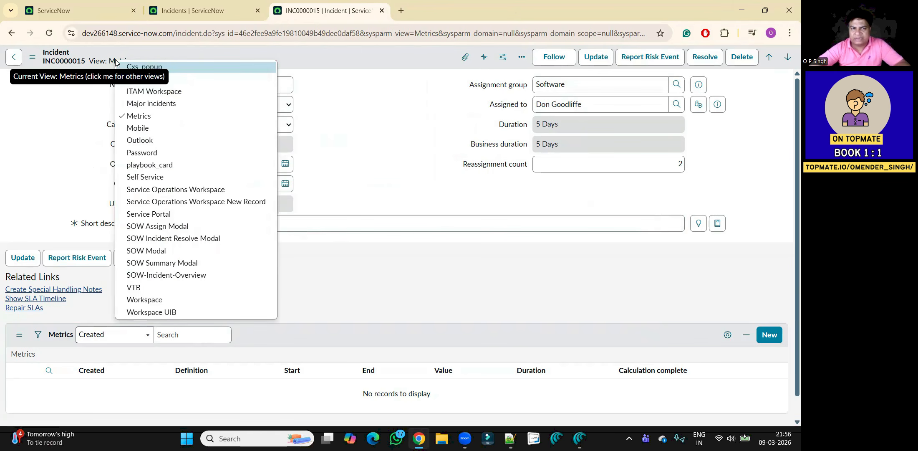
pyautogui.click(139, 141)
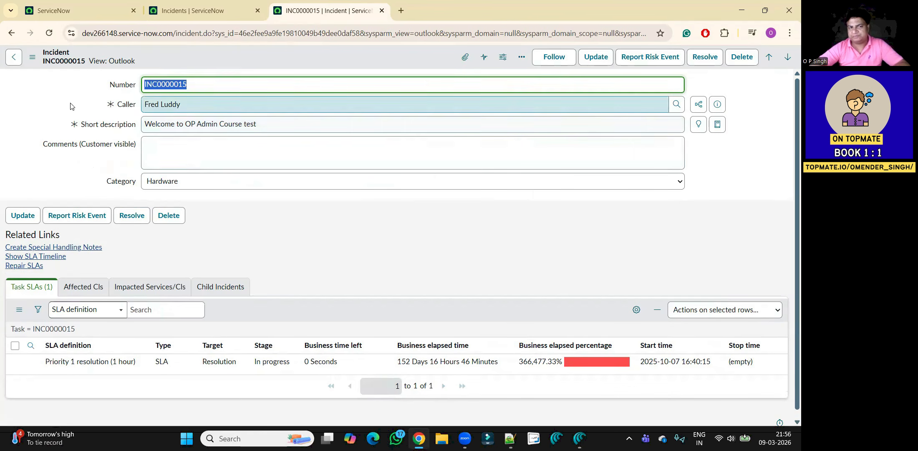
pyautogui.click(117, 63)
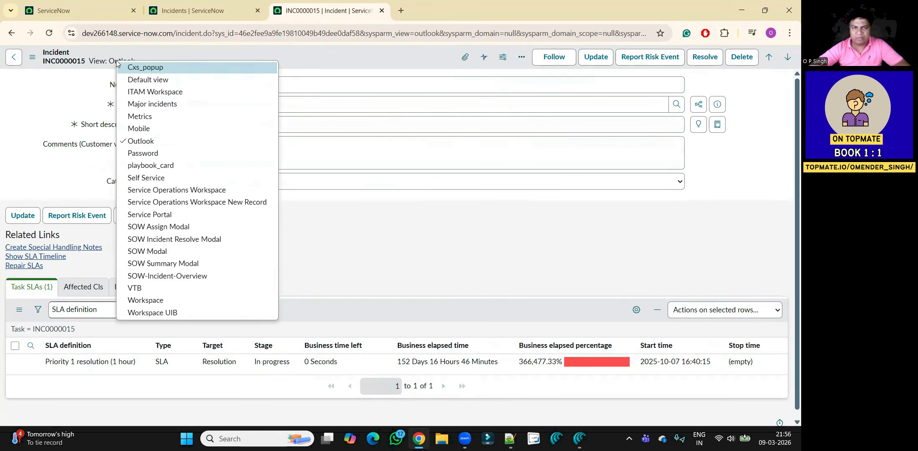
pyautogui.click(138, 80)
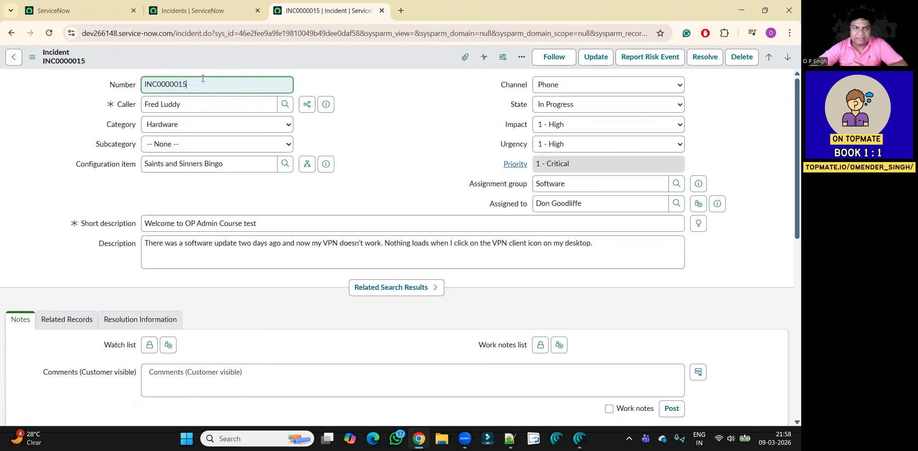
# Examine the Number and Caller fields, and view the user lookup list for Caller before closing it unchanged.
pyautogui.click(446, 145)
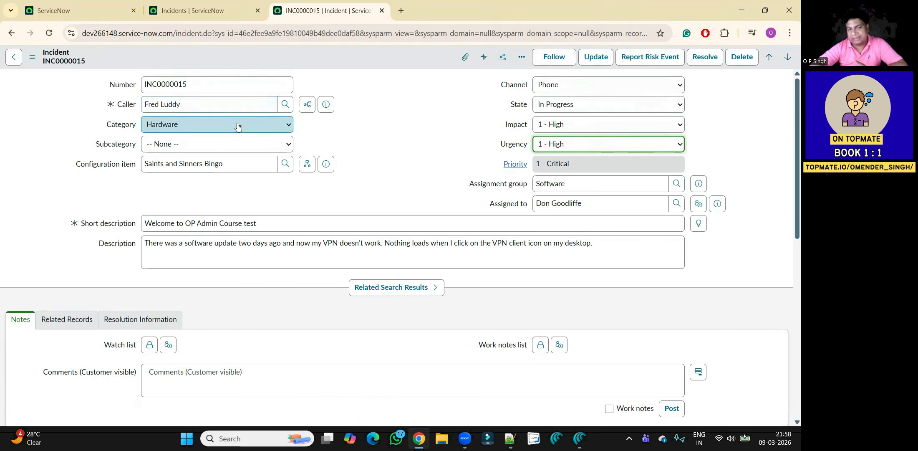
pyautogui.doubleClick(215, 79)
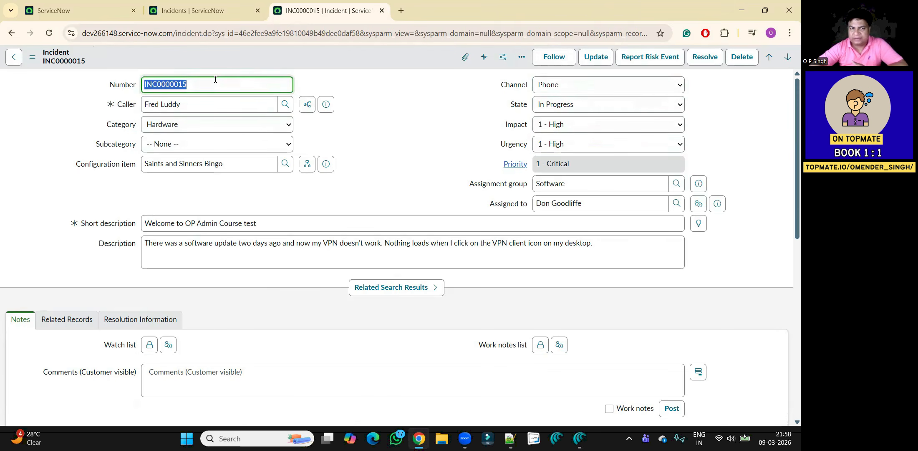
pyautogui.doubleClick(208, 101)
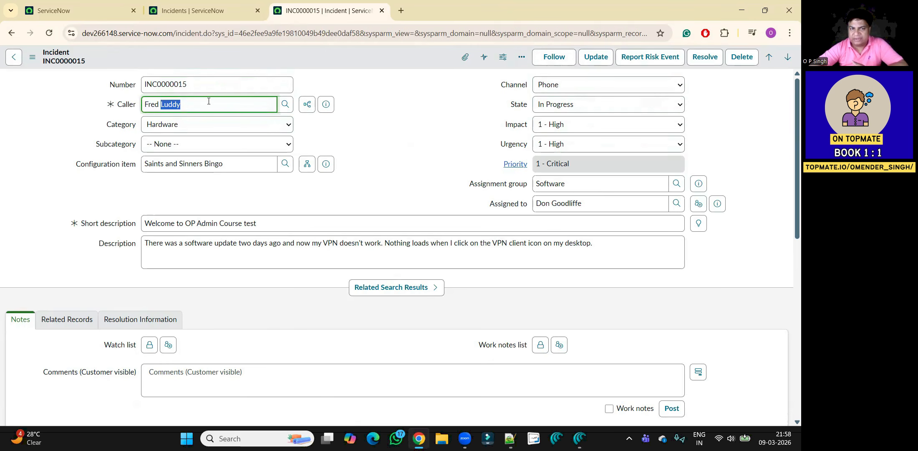
pyautogui.click(285, 104)
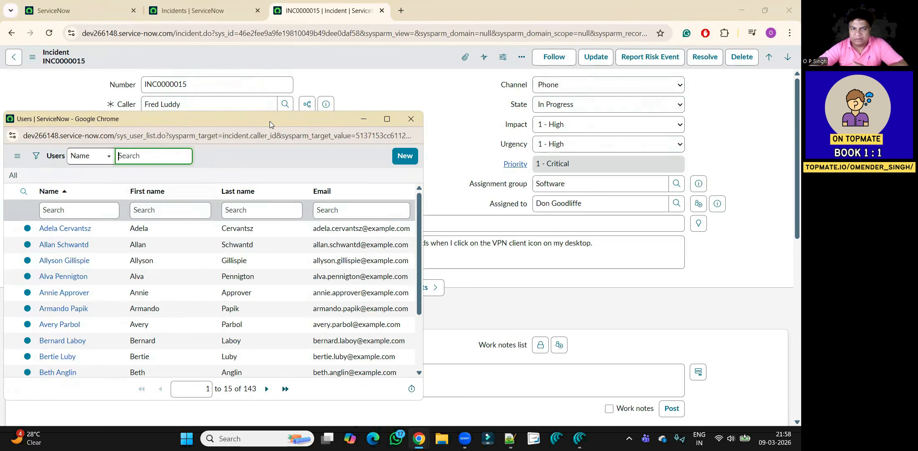
pyautogui.moveTo(270, 121); pyautogui.dragTo(395, 80)
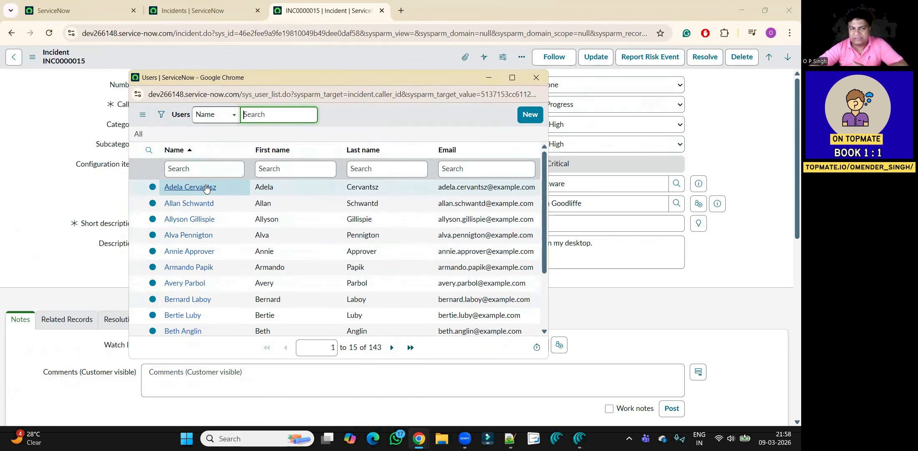
pyautogui.click(79, 145)
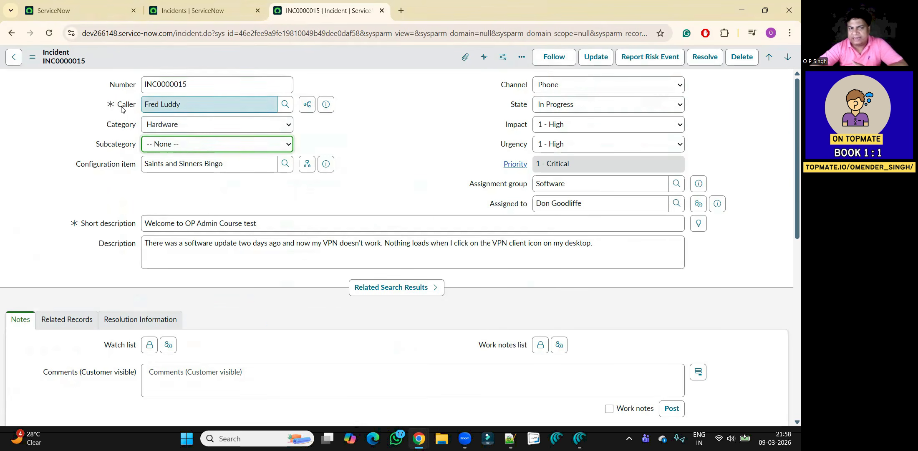
# Examine the Caller, Subcategory, Short description and Description fields of the incident to compare their field types.
pyautogui.click(208, 101)
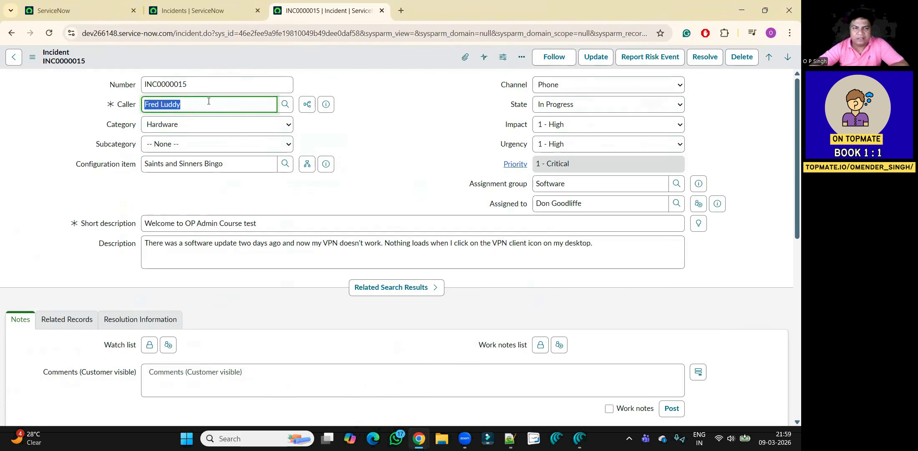
pyautogui.click(217, 144)
pyautogui.click(217, 144)
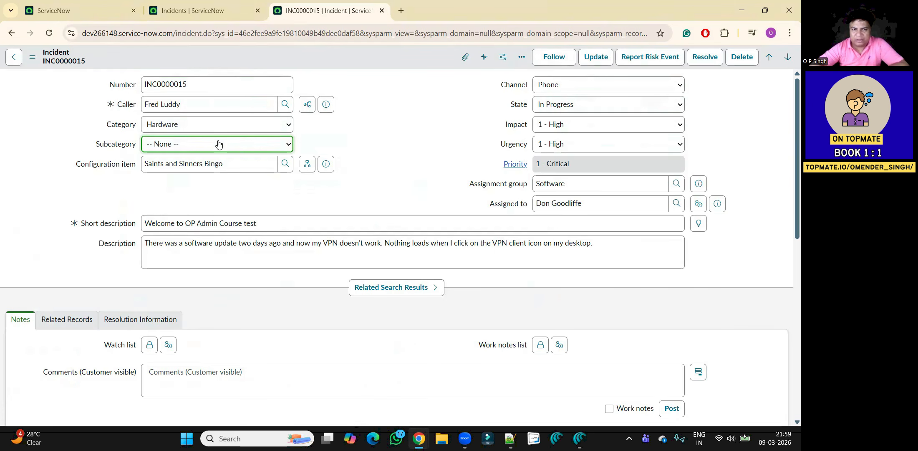
pyautogui.click(269, 222)
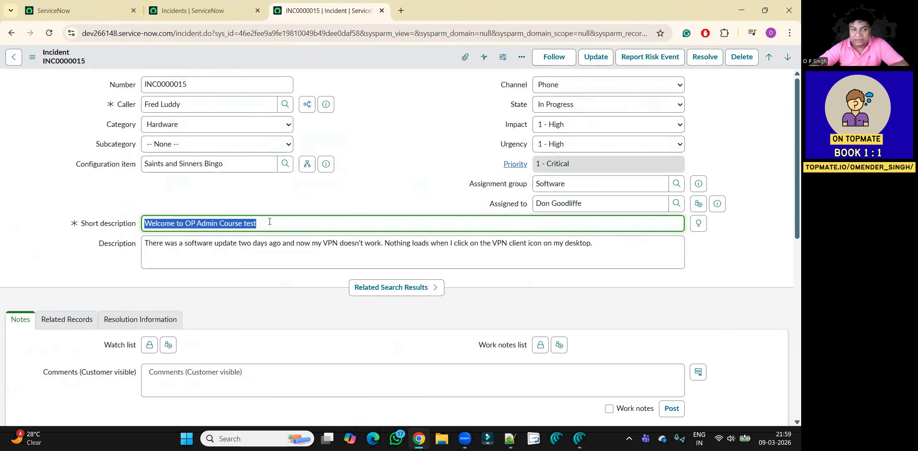
pyautogui.tripleClick(250, 244)
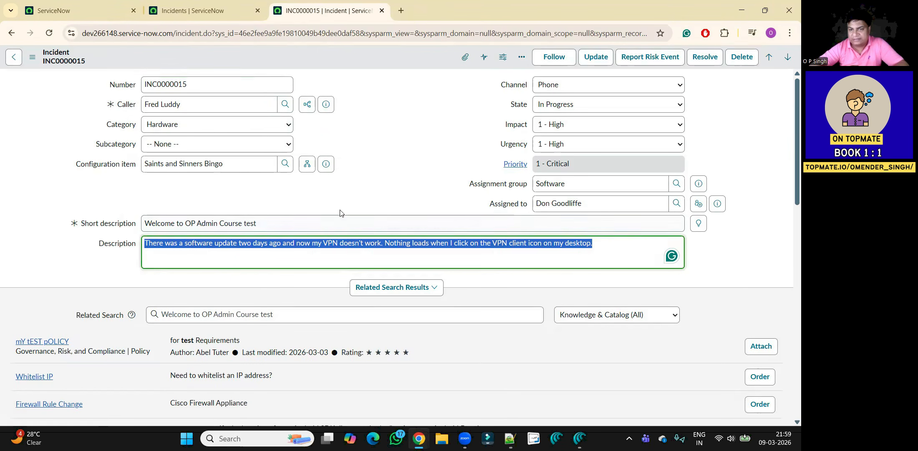
pyautogui.click(377, 192)
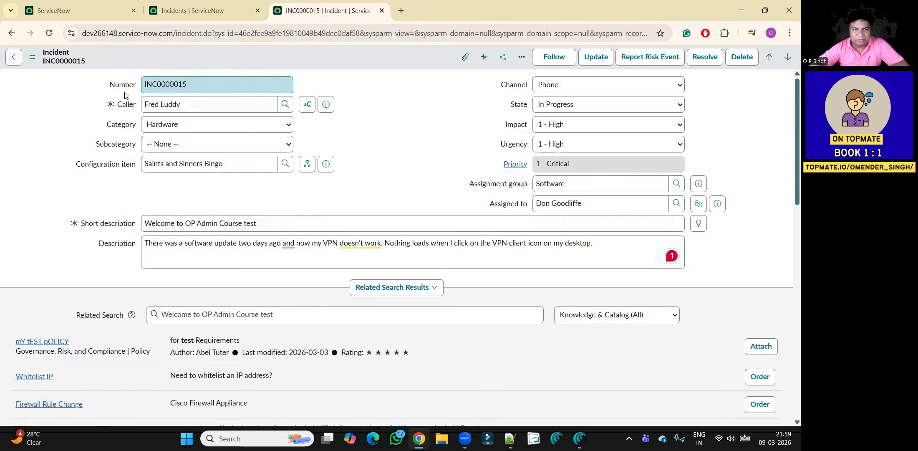
# View the Caller field's configuration options and column name, and highlight the short description text.
pyautogui.rightClick(126, 106)
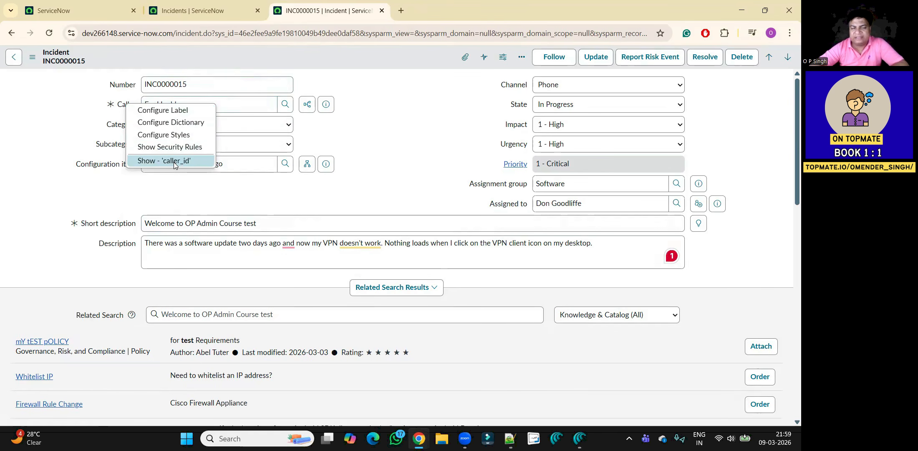
pyautogui.click(373, 160)
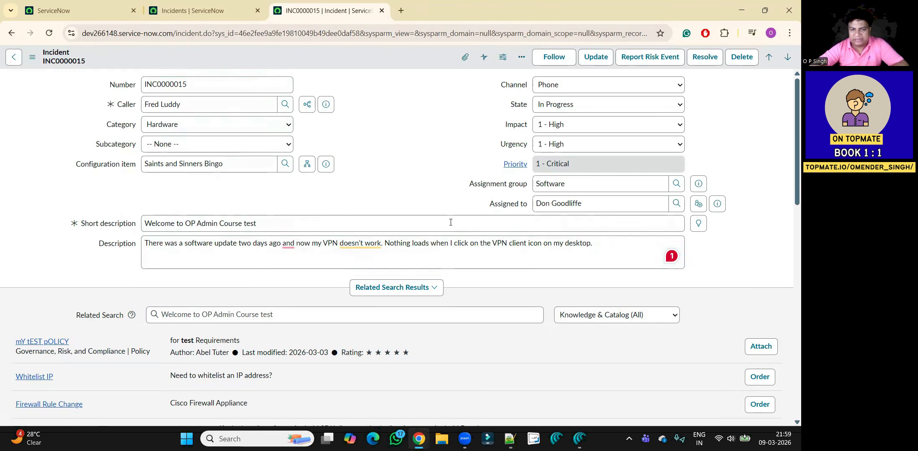
pyautogui.tripleClick(281, 222)
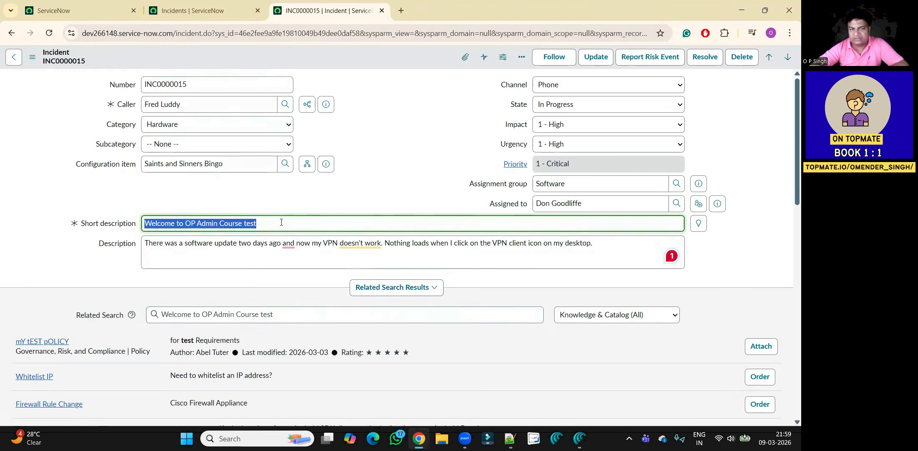
pyautogui.click(364, 143)
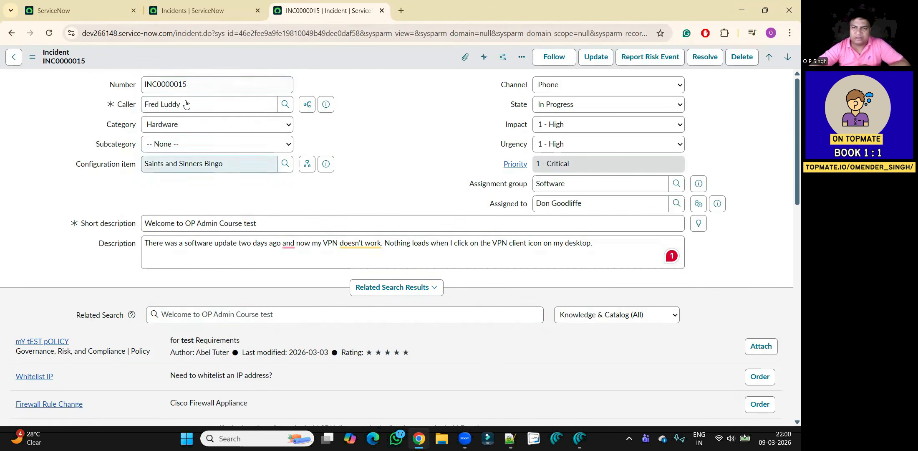
# Open the page of all configurations for the Incident table from the incident form.
pyautogui.rightClick(298, 53)
pyautogui.moveTo(348, 247)
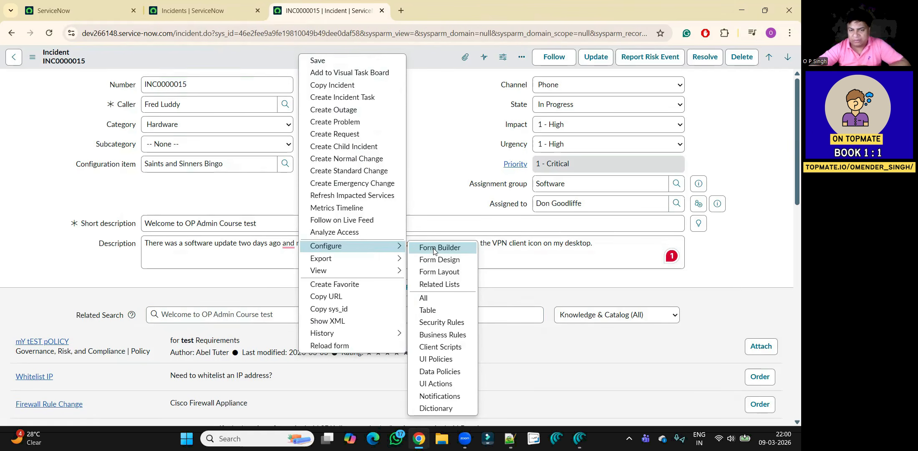
pyautogui.click(426, 297)
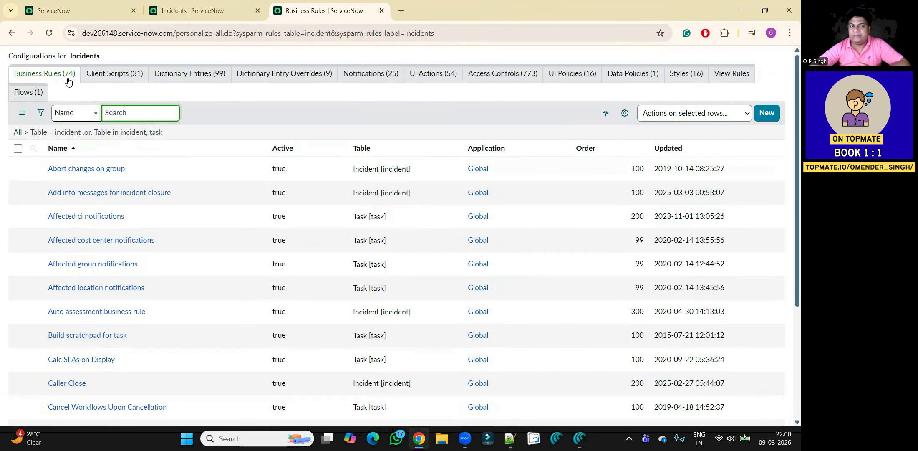
# Examine the Client Scripts, Dictionary Entries, UI Actions and Access Controls for incidents, and return to the form of INC0000015.
pyautogui.click(109, 76)
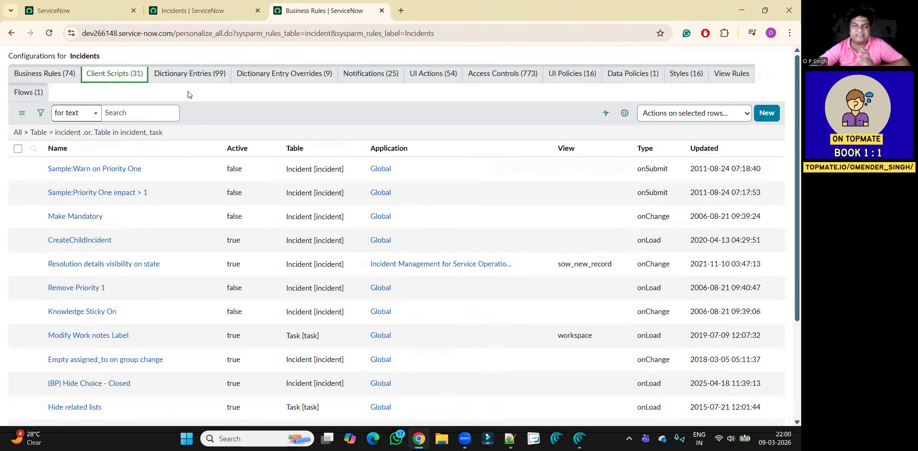
pyautogui.click(190, 75)
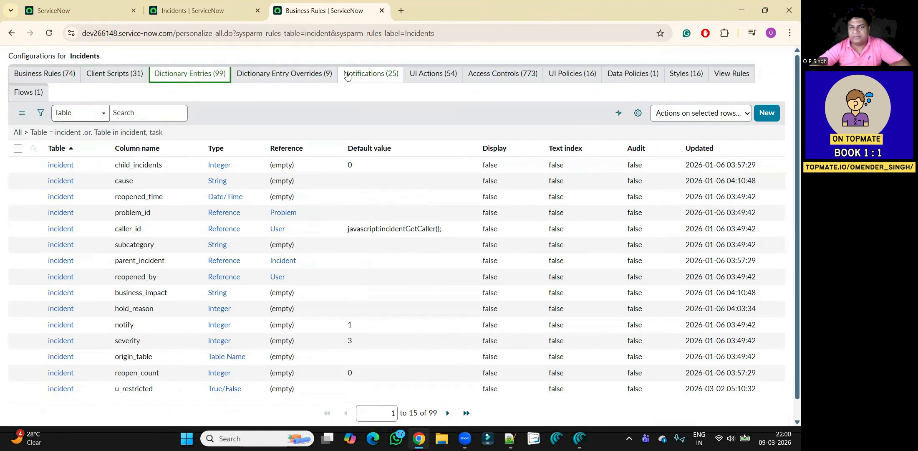
pyautogui.click(346, 75)
pyautogui.click(433, 75)
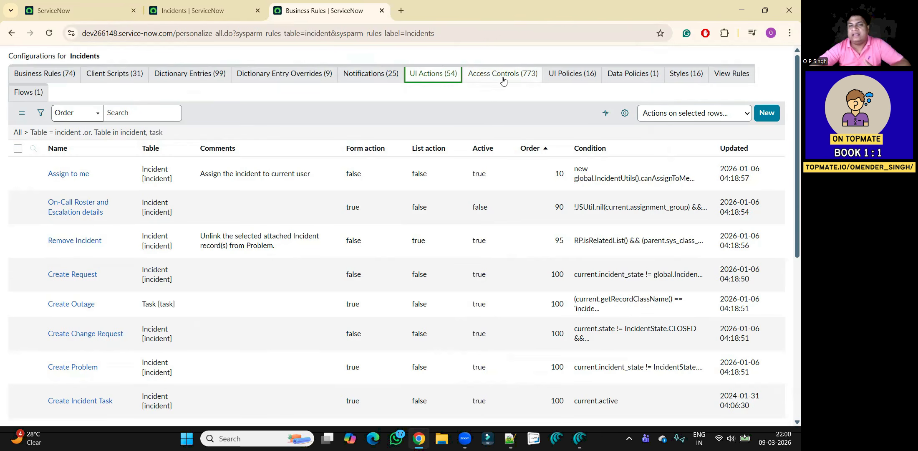
pyautogui.click(523, 79)
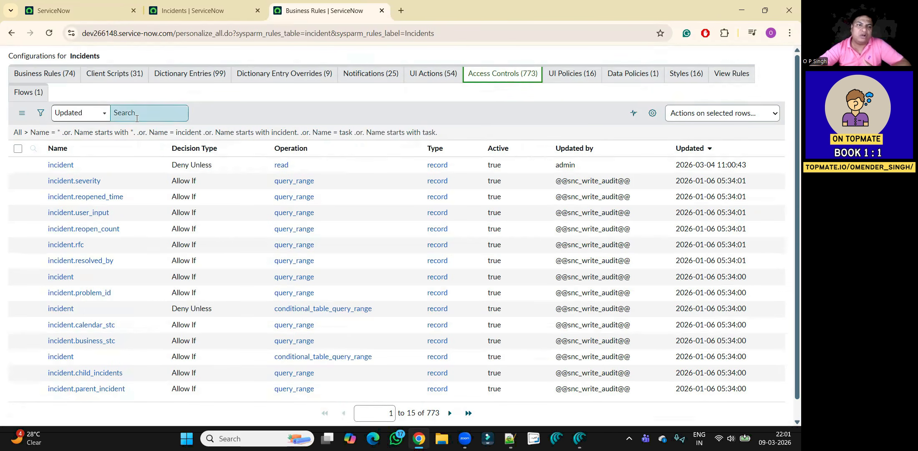
pyautogui.click(51, 78)
pyautogui.click(11, 34)
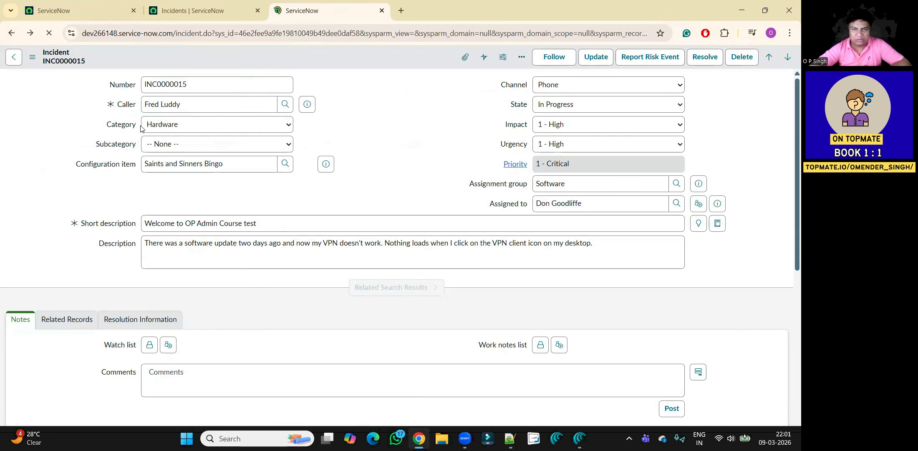
# Open the Form Layout configuration of the Incident form from INC0000015.
pyautogui.click(350, 53)
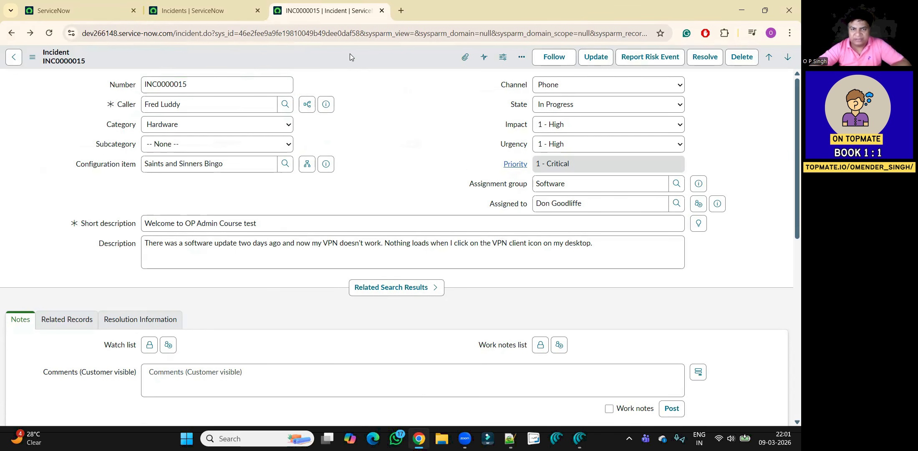
pyautogui.rightClick(350, 53)
pyautogui.moveTo(393, 247)
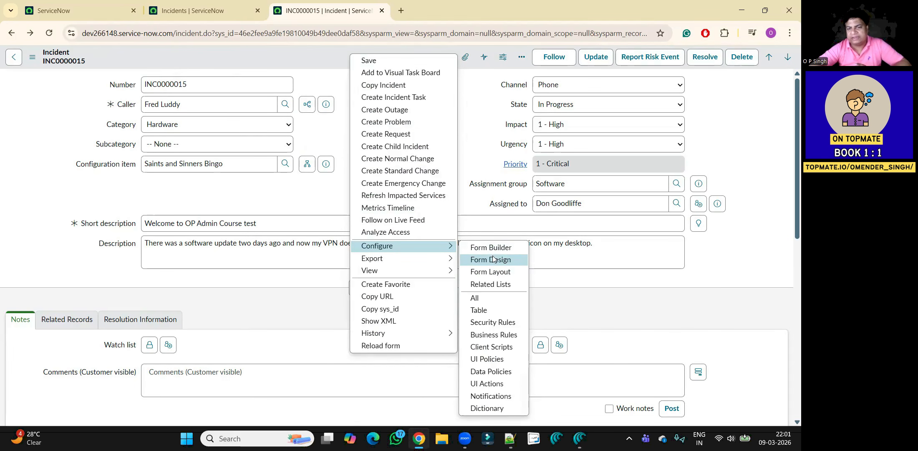
pyautogui.click(494, 272)
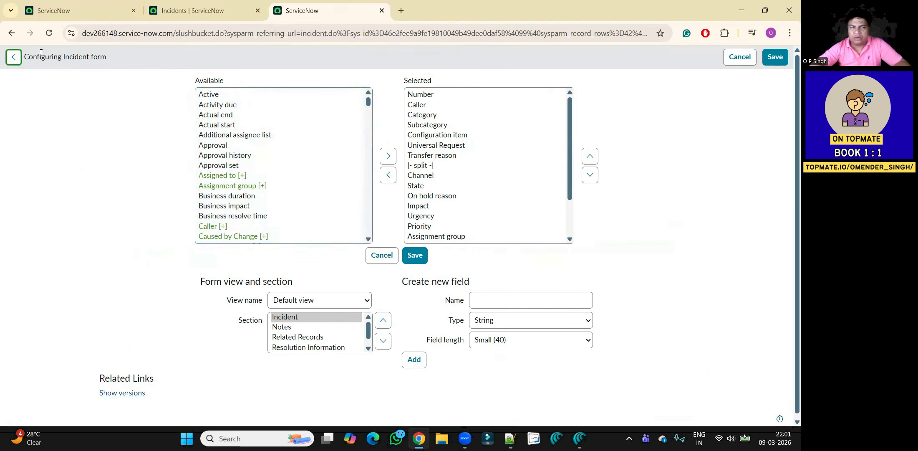
# Open INC0008001 from the incident list in a separate browser tab and view its list of form views.
pyautogui.click(210, 10)
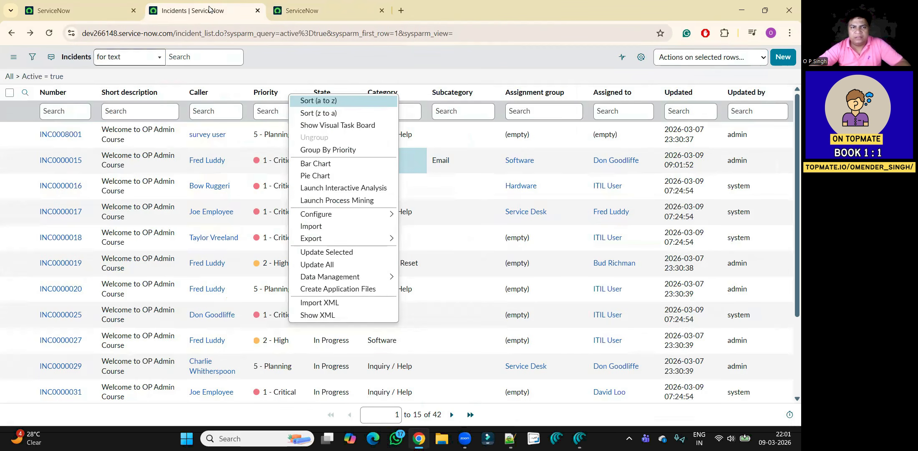
pyautogui.middleClick(66, 137)
pyautogui.click(326, 8)
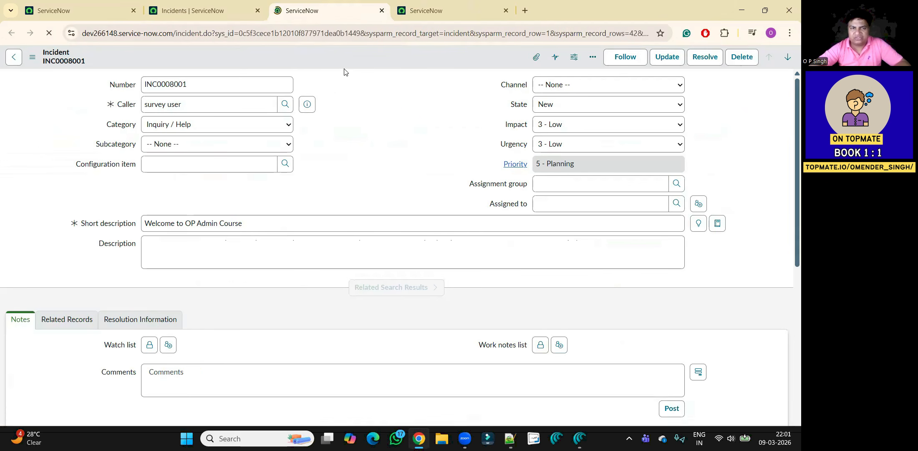
pyautogui.click(74, 63)
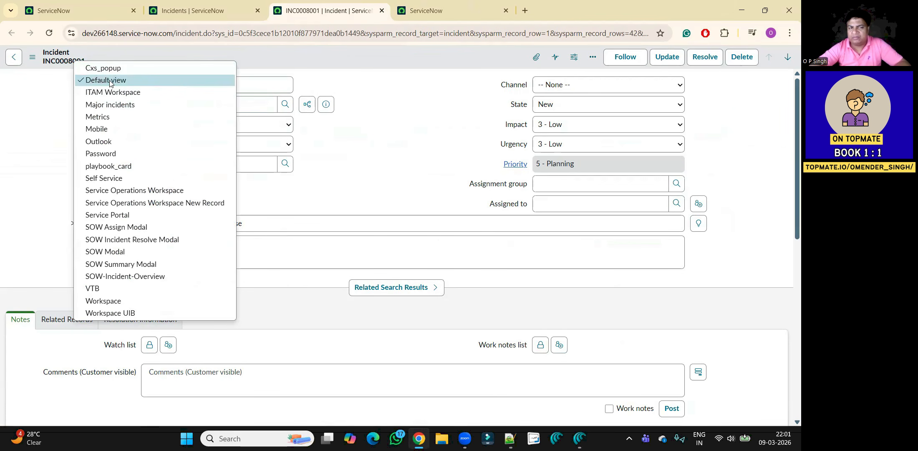
# Compare the Default view sections listed in the form layout configuration with the sections on the INC0008001 form.
pyautogui.click(425, 13)
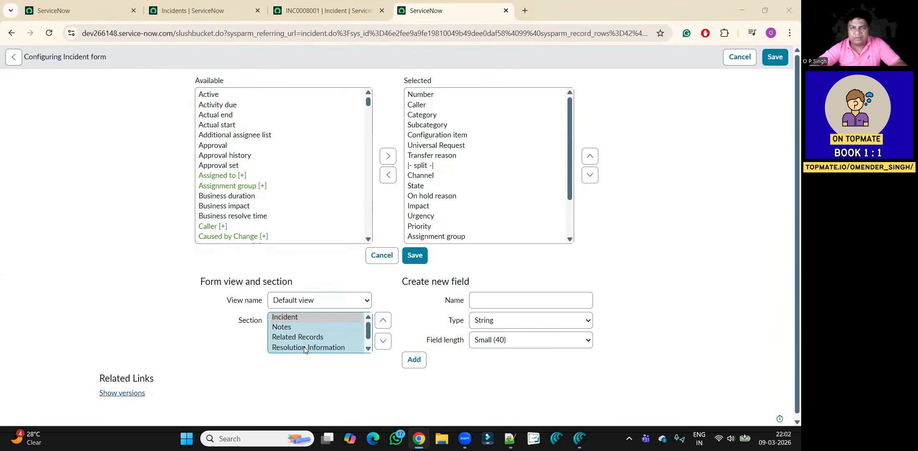
pyautogui.click(310, 13)
pyautogui.click(37, 106)
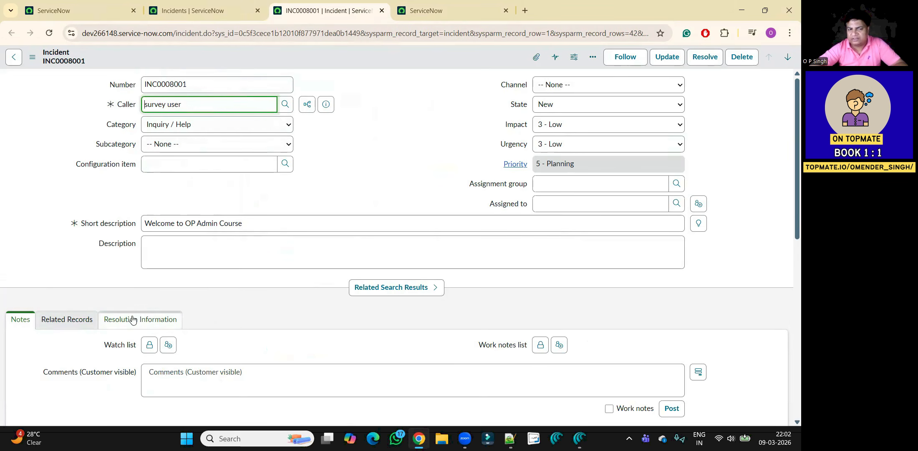
pyautogui.click(450, 17)
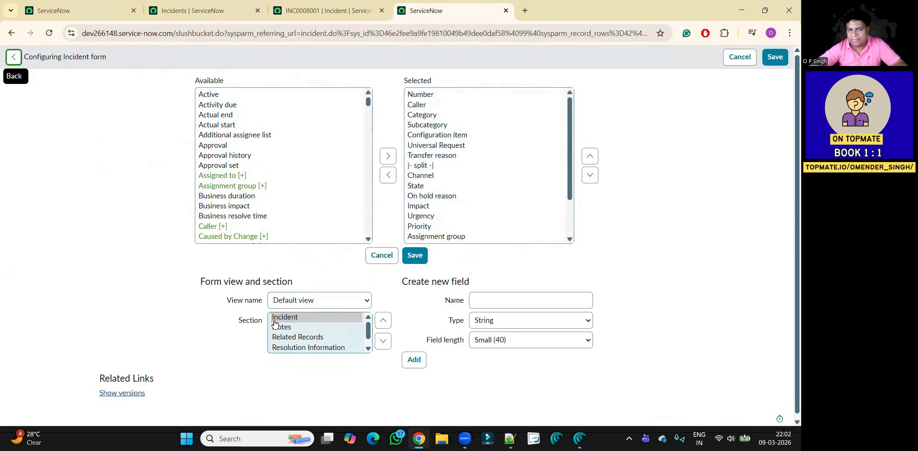
pyautogui.click(355, 4)
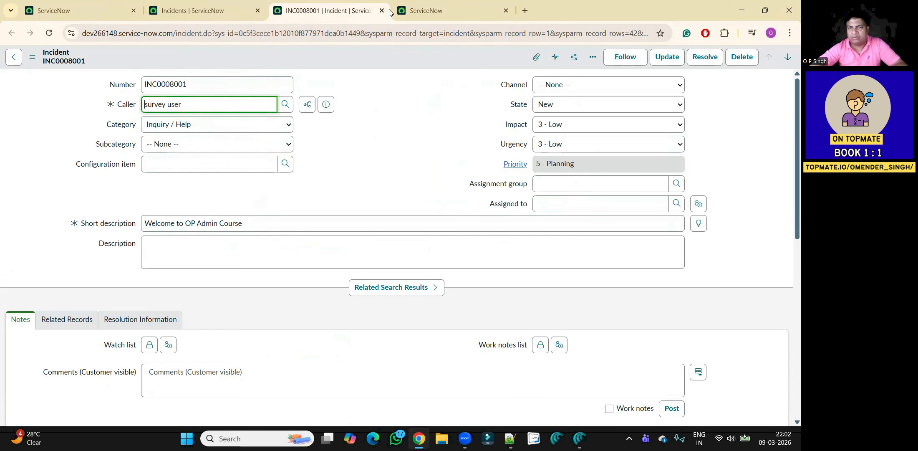
pyautogui.click(423, 9)
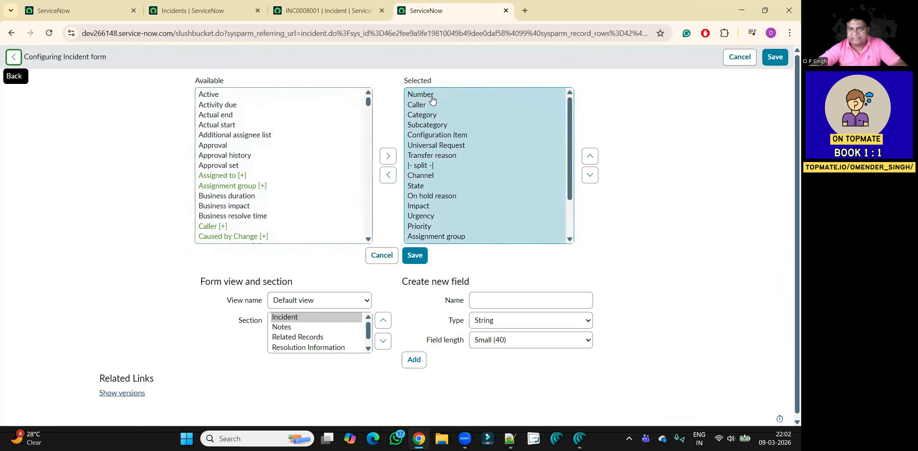
# Highlight Number and Caller among the selected layout fields and compare the fields before the split with the INC0008001 form.
pyautogui.moveTo(430, 96); pyautogui.dragTo(262, 163)
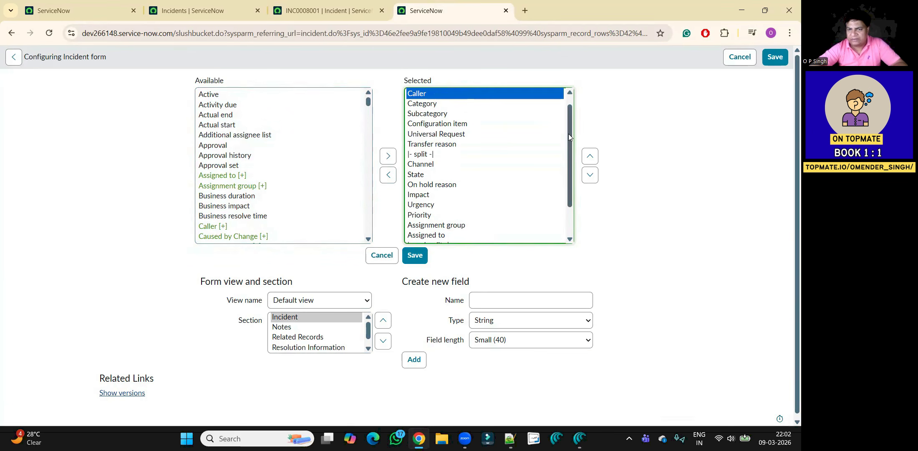
pyautogui.moveTo(571, 135); pyautogui.dragTo(570, 121)
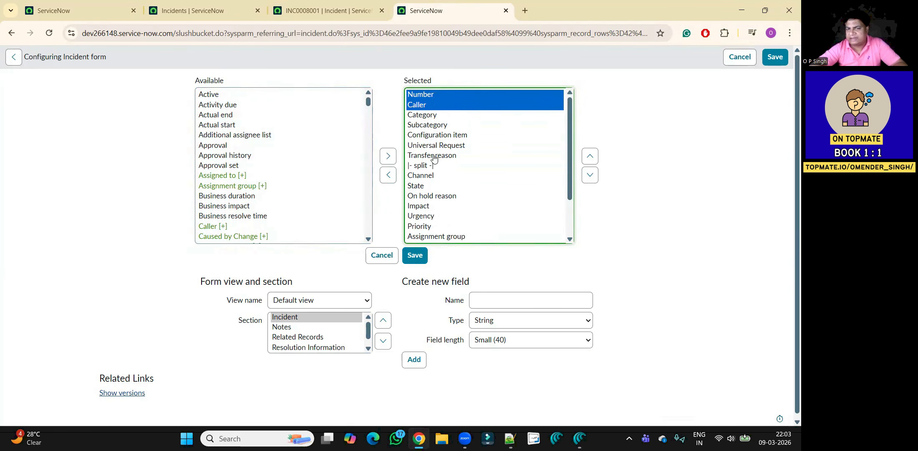
pyautogui.click(316, 12)
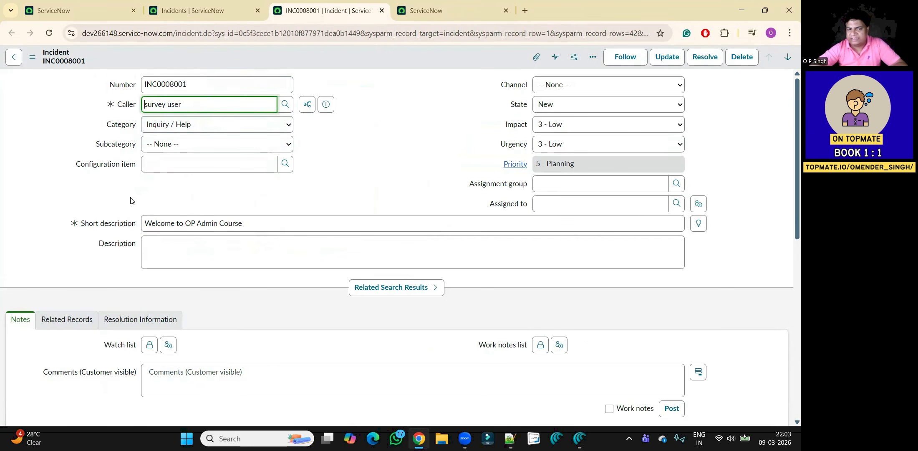
pyautogui.click(431, 10)
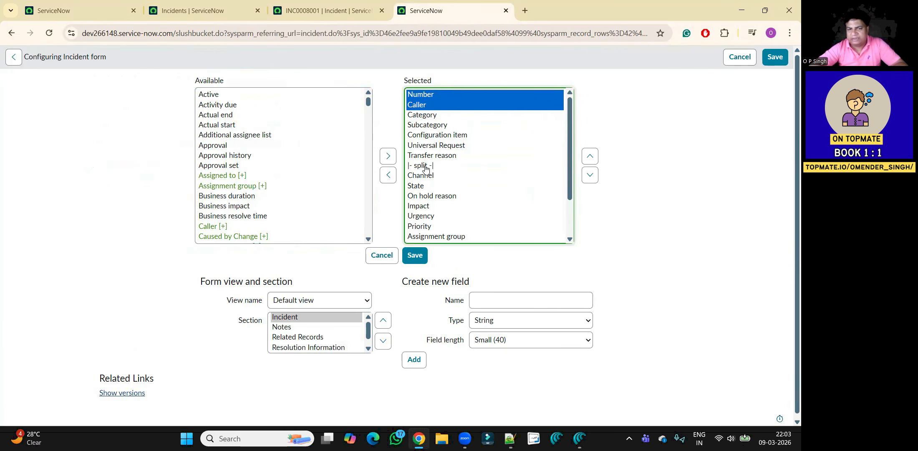
# Highlight Channel after the split marker and compare the second-column fields through Assigned to with the incident form.
pyautogui.click(424, 177)
pyautogui.click(326, 10)
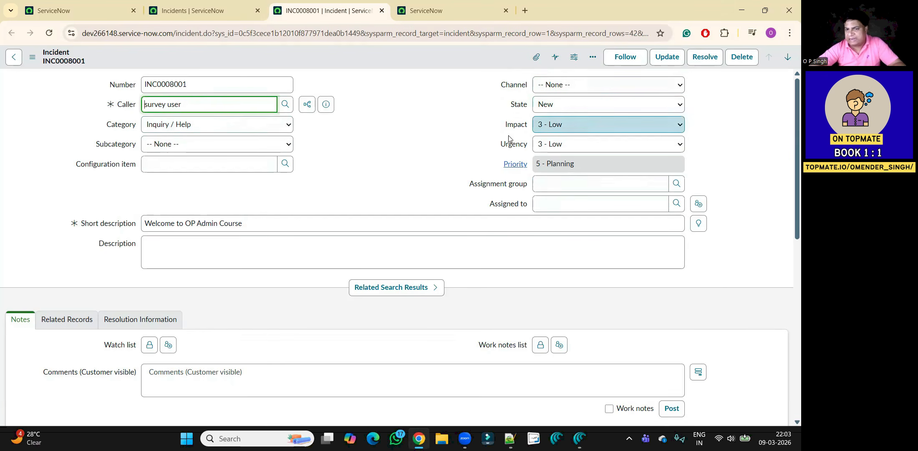
pyautogui.click(493, 206)
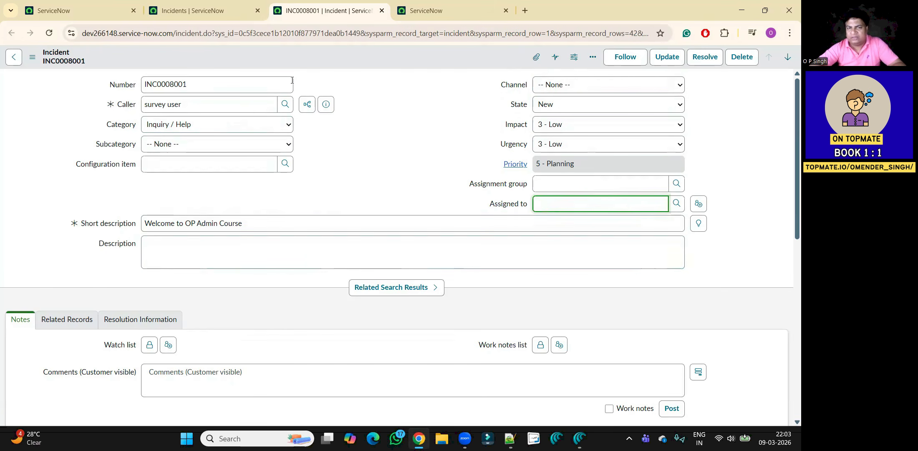
pyautogui.click(426, 10)
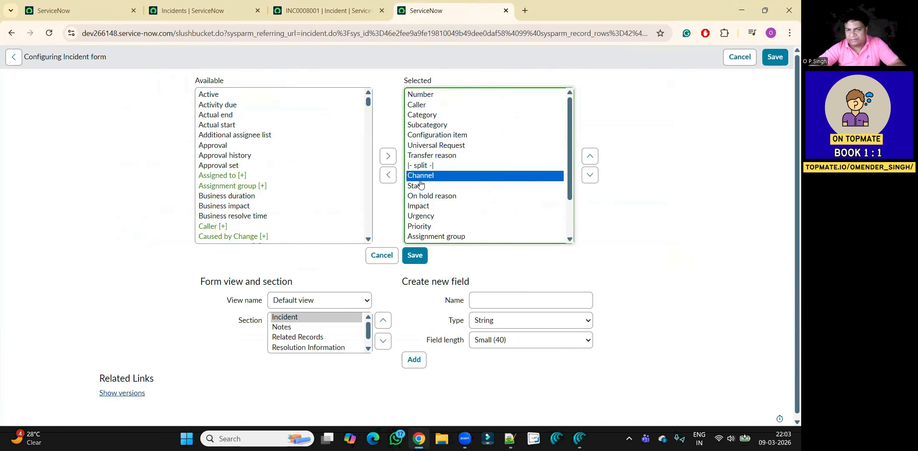
# Walk through the selected layout fields from State past the end_split marker to Short description, and check their placement on the incident form.
pyautogui.press('Down')
pyautogui.press('Down')
pyautogui.press('Down')
pyautogui.press('Down')
pyautogui.press('Down')
pyautogui.press('Down')
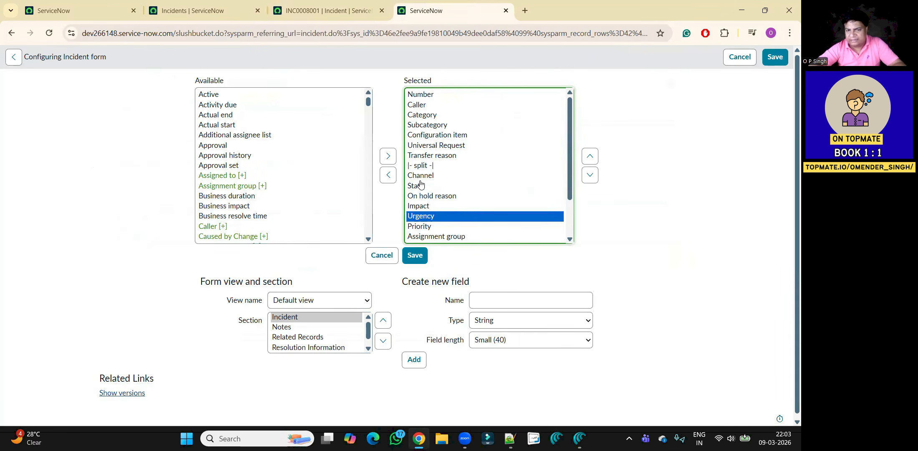
pyautogui.press('Down')
pyautogui.press('Down')
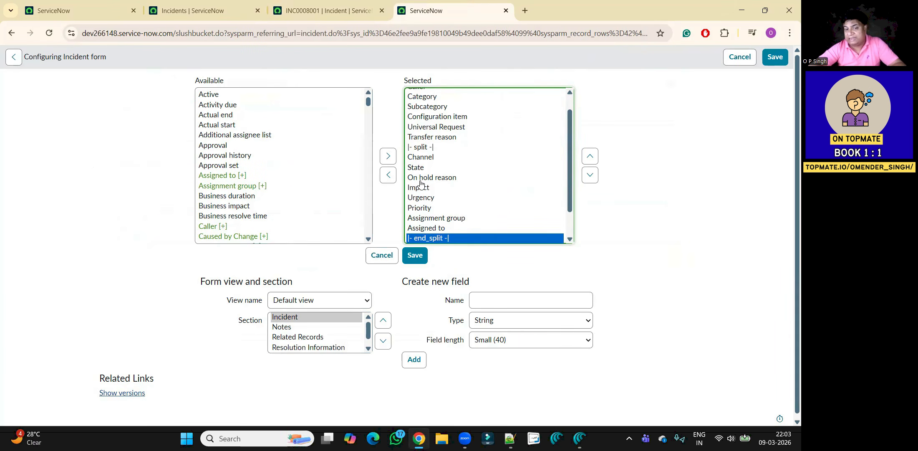
pyautogui.press('Down')
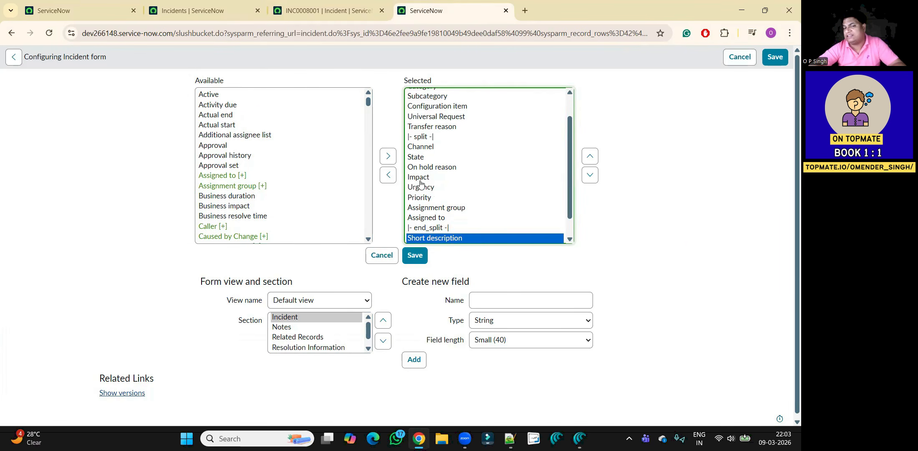
pyautogui.click(329, 11)
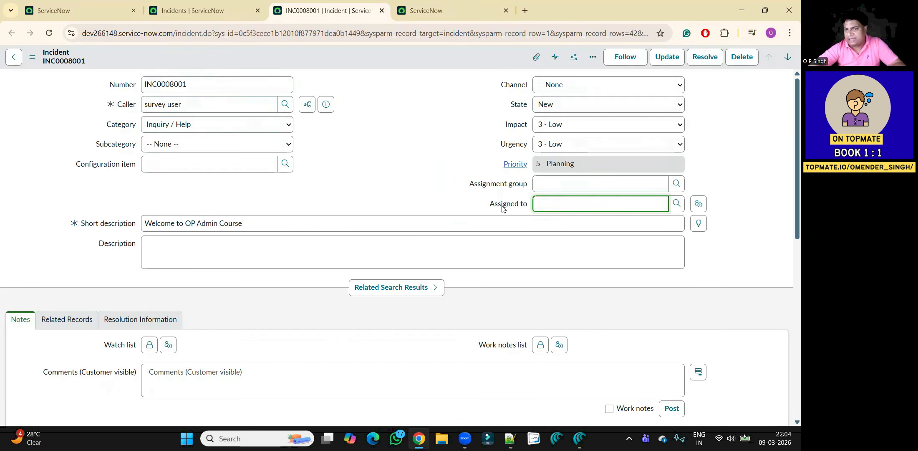
pyautogui.moveTo(516, 205)
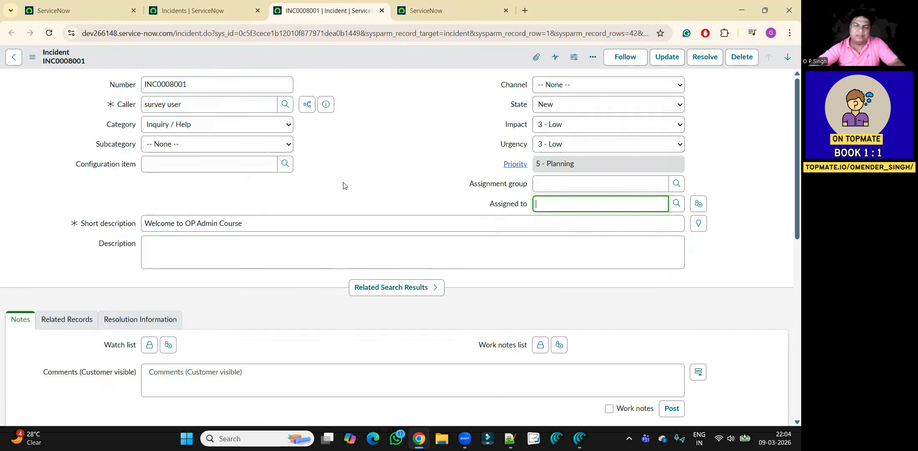
# Compare the width of the Category field with the Short description field on INC0008001, highlighting the short description text.
pyautogui.click(244, 126)
pyautogui.click(244, 126)
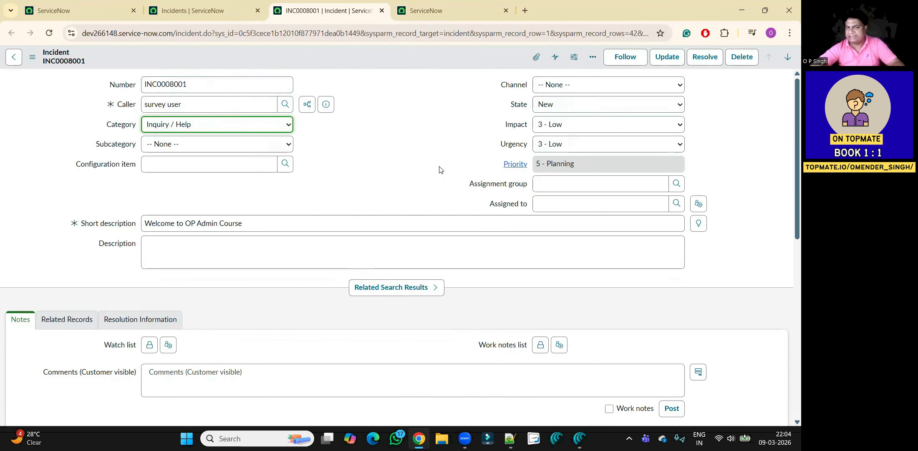
pyautogui.click(217, 219)
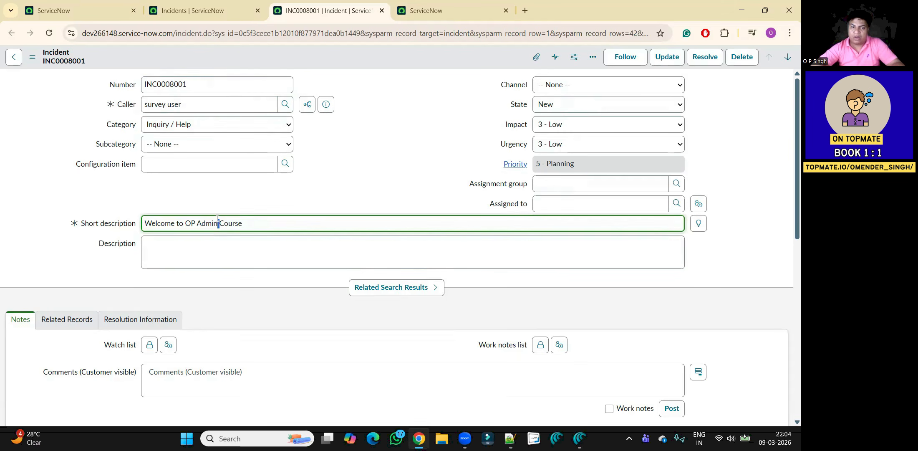
pyautogui.hotkey('ctrl', 'a')
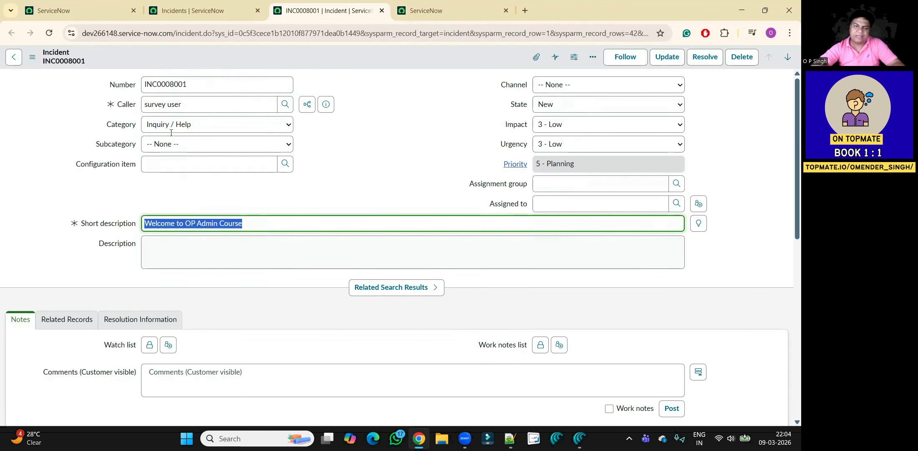
pyautogui.click(366, 167)
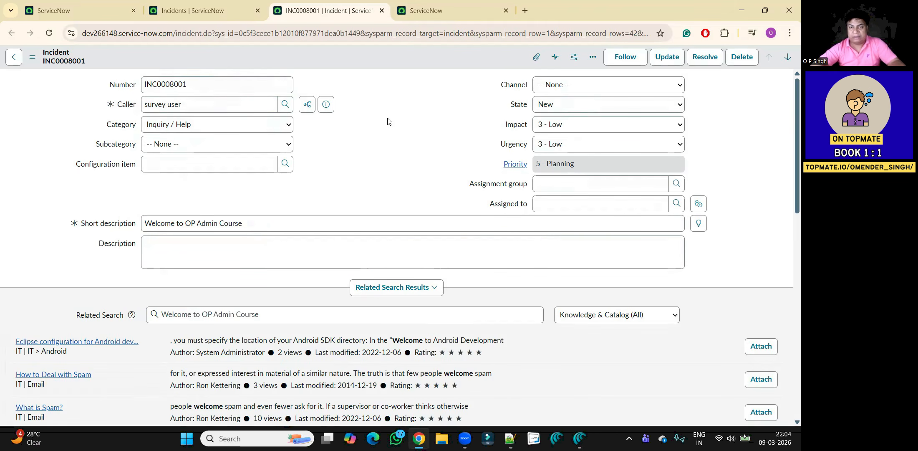
# Display the Notes section's fields in the Incident form layout configuration, cancelling the request to save the Incident section.
pyautogui.click(441, 4)
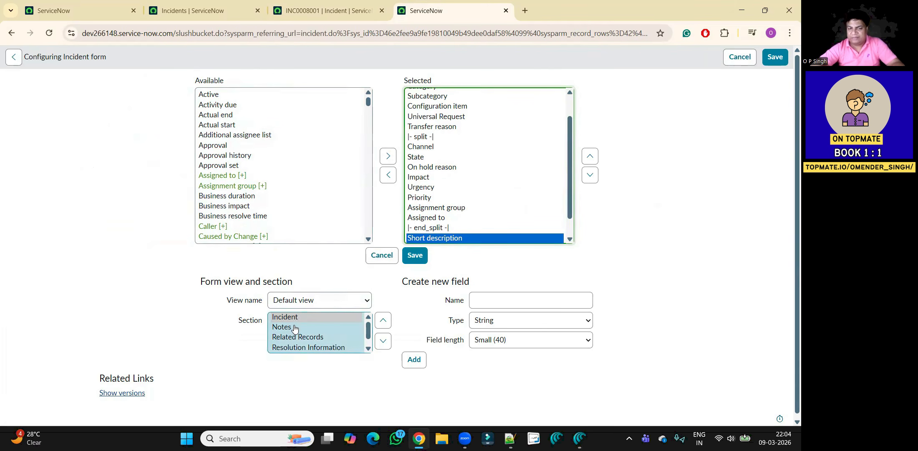
pyautogui.click(294, 327)
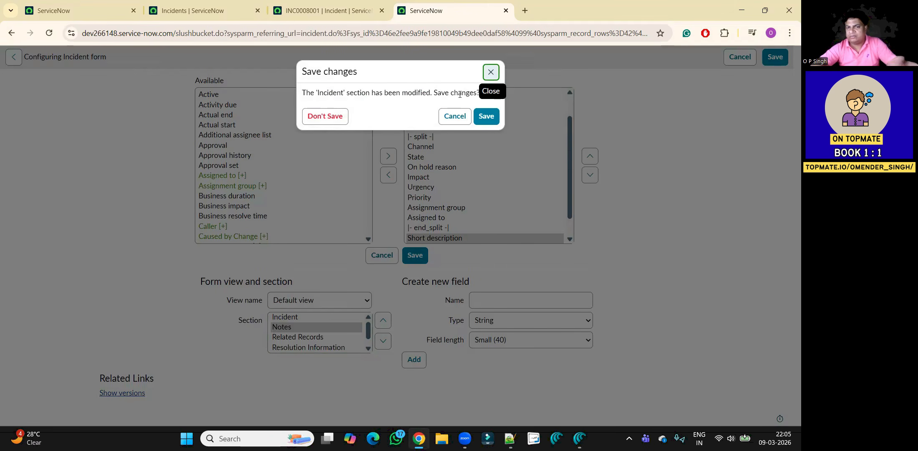
pyautogui.click(454, 117)
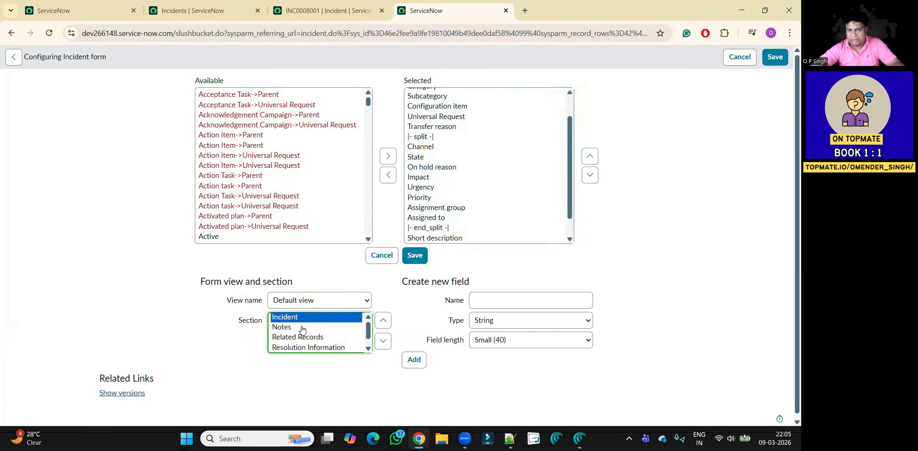
pyautogui.click(302, 329)
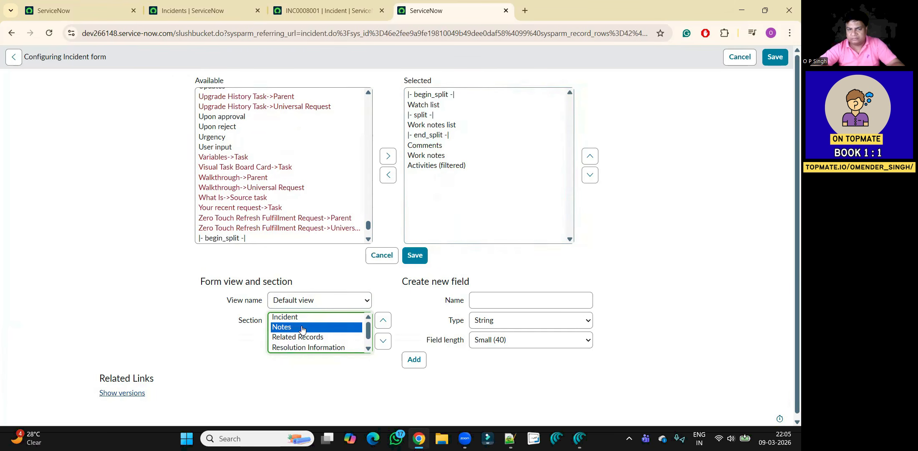
# Compare the Notes section on the INC0008001 form with its selected layout fields, and highlight the begin_split marker.
pyautogui.click(334, 15)
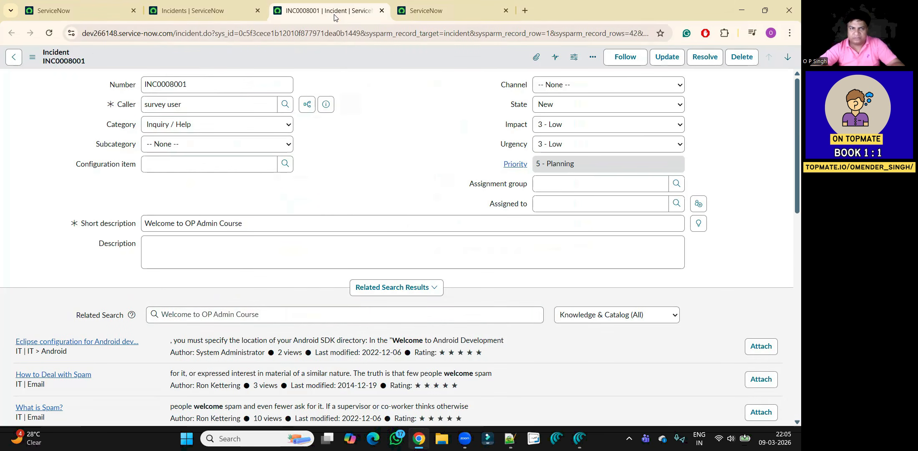
pyautogui.scroll(-5, 250, 251)
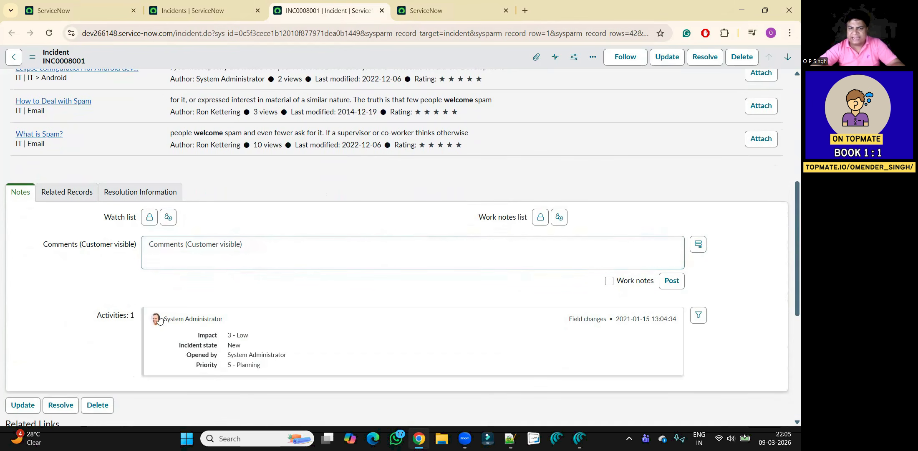
pyautogui.click(459, 10)
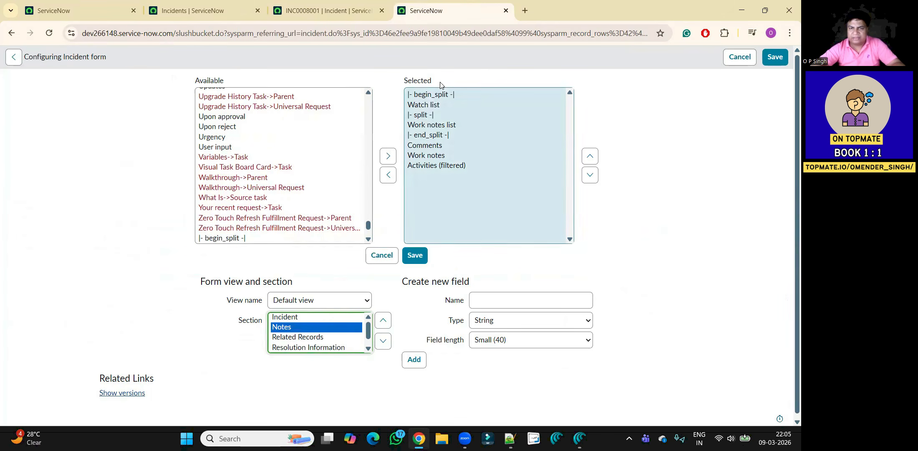
pyautogui.click(429, 96)
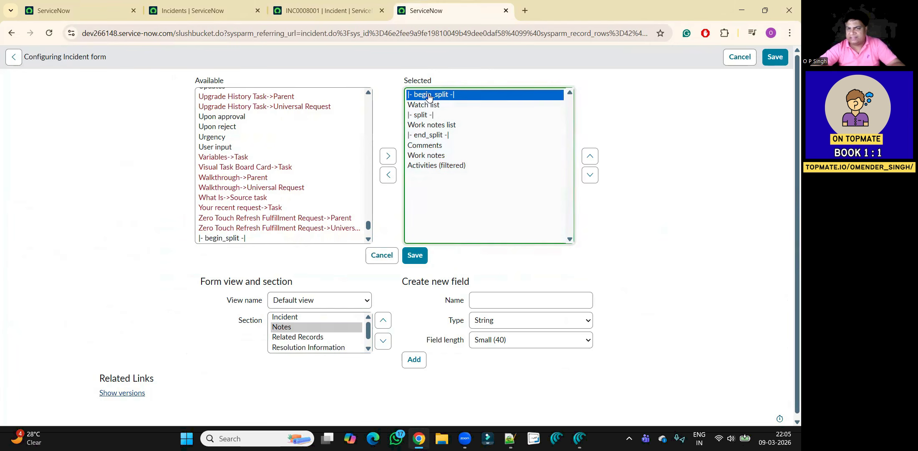
# Walk through the Notes section's selected fields from Watch list to Work notes list, and highlight the Work notes list label on INC0008001.
pyautogui.click(428, 105)
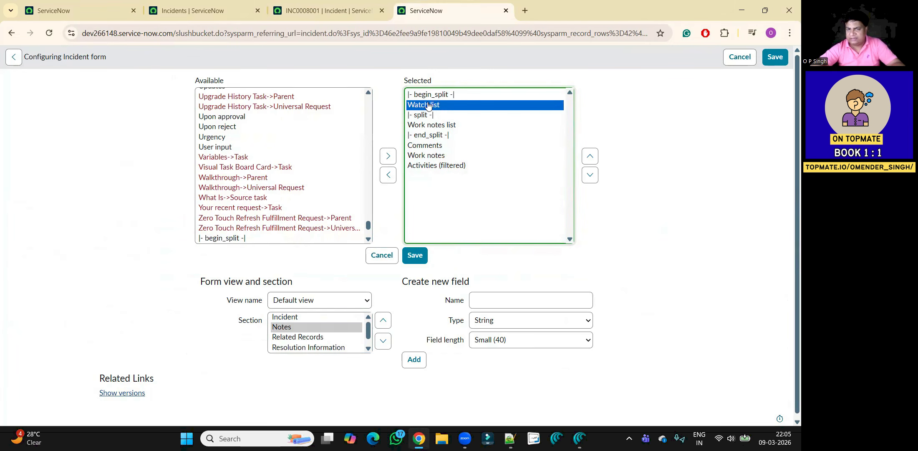
pyautogui.click(428, 116)
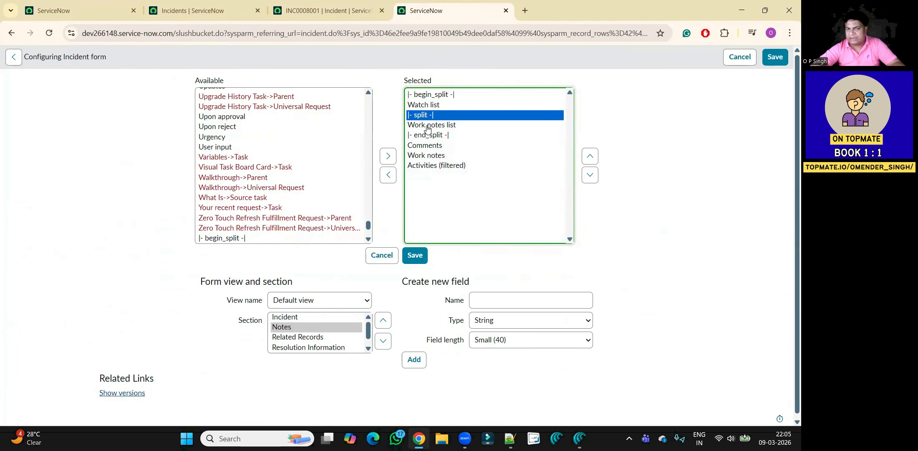
pyautogui.click(428, 125)
pyautogui.click(326, 11)
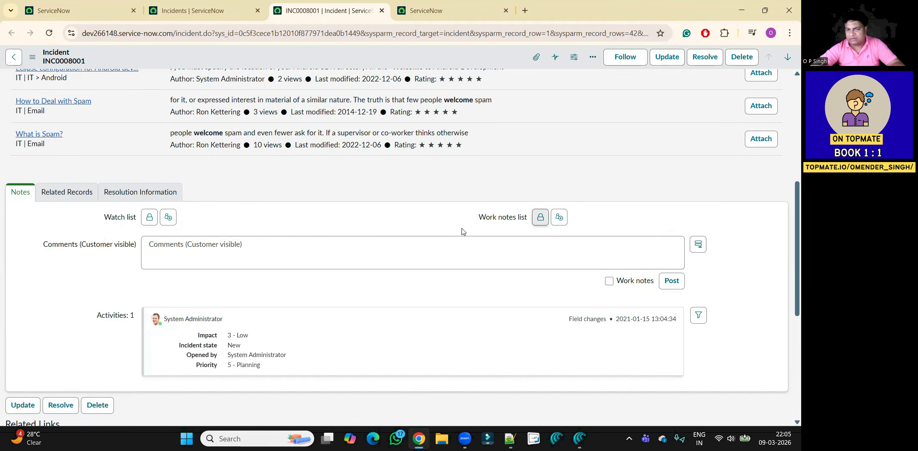
pyautogui.moveTo(478, 218); pyautogui.dragTo(525, 220)
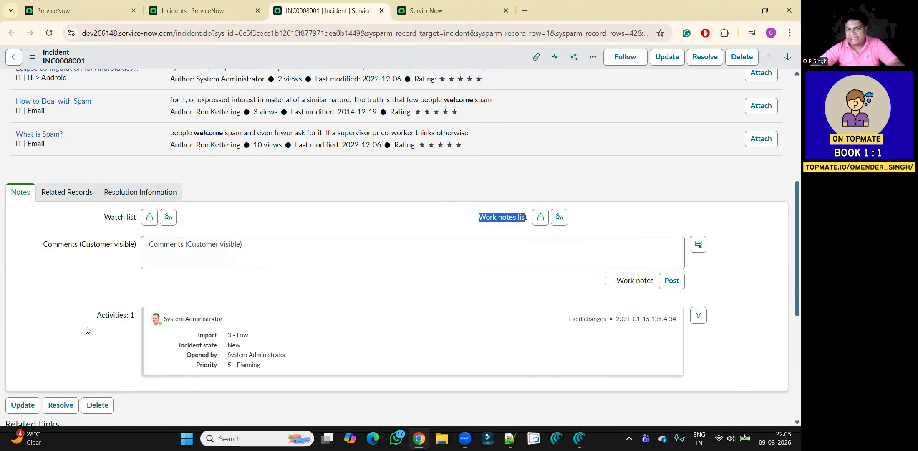
pyautogui.click(452, 5)
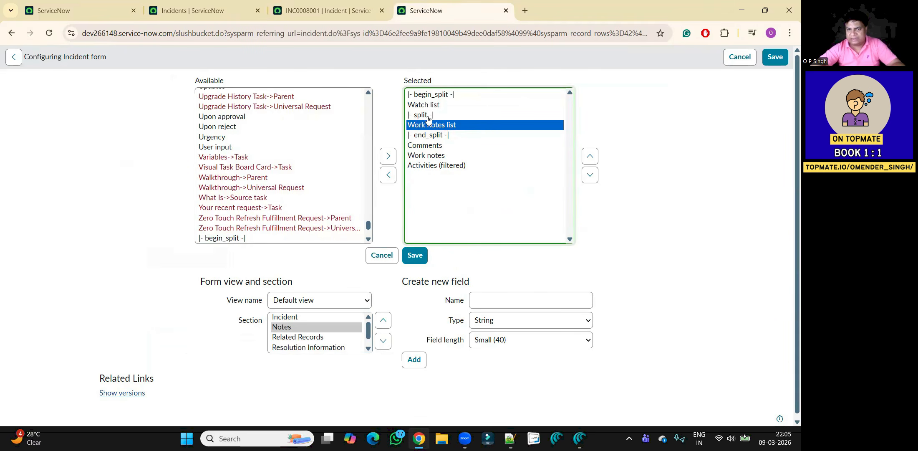
# Walk through the remaining Notes layout entries from the end_split marker through Comments and Work notes to Activities (filtered).
pyautogui.click(422, 138)
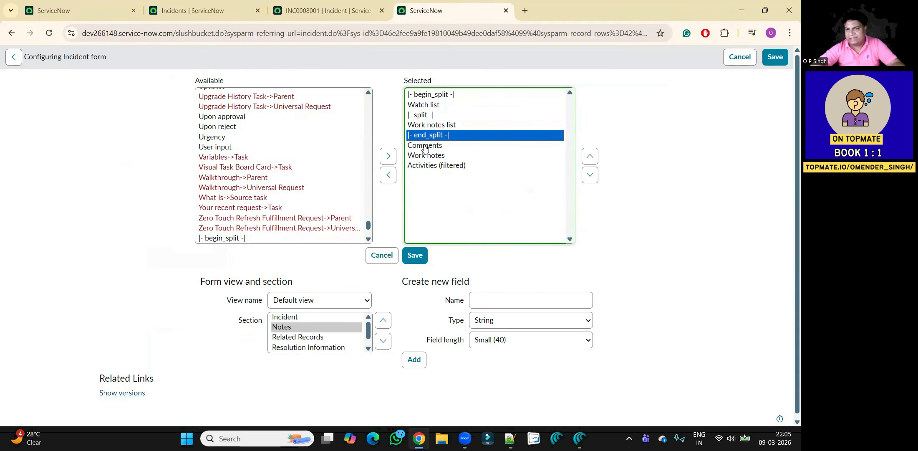
pyautogui.click(426, 148)
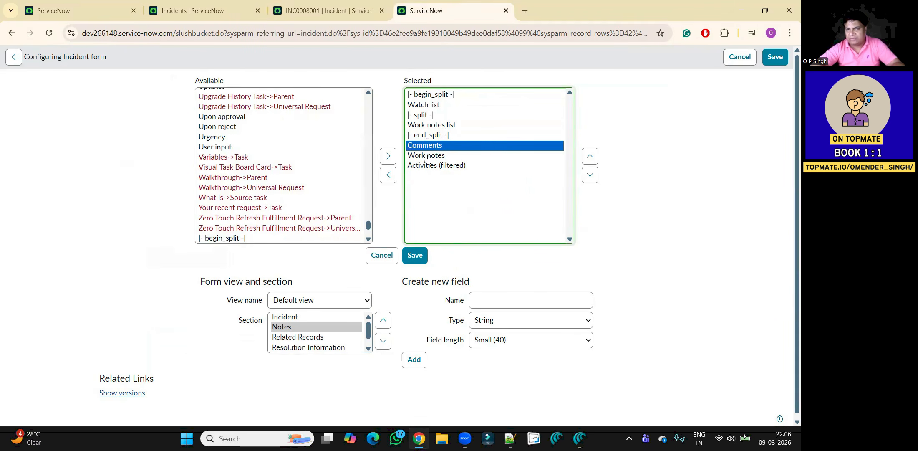
pyautogui.click(426, 156)
pyautogui.click(427, 167)
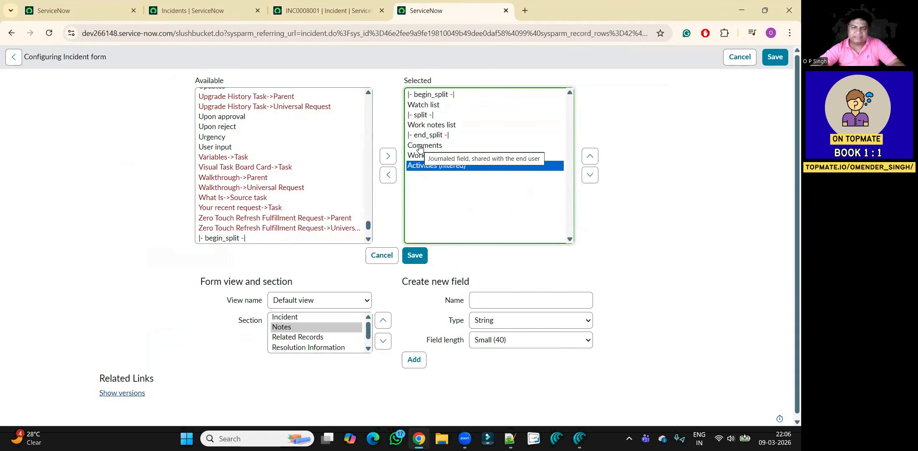
# Display the Incident section's layout fields and examine the matching main fields on the INC0008001 form.
pyautogui.click(303, 317)
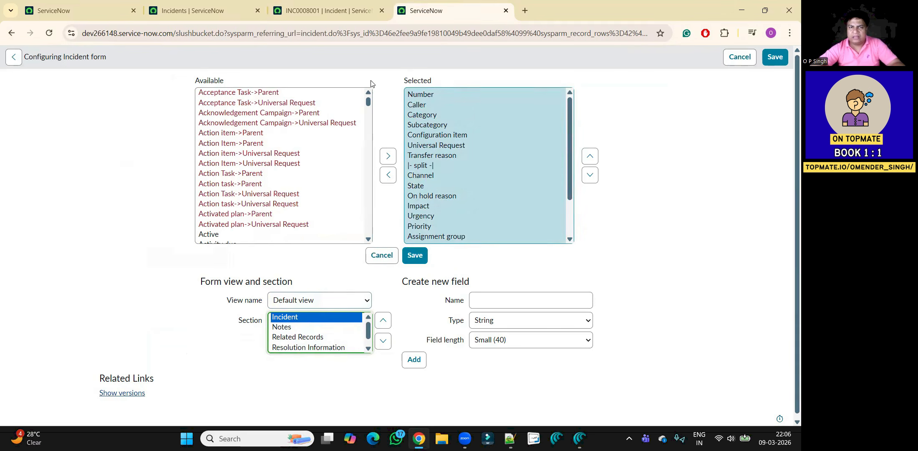
pyautogui.click(327, 10)
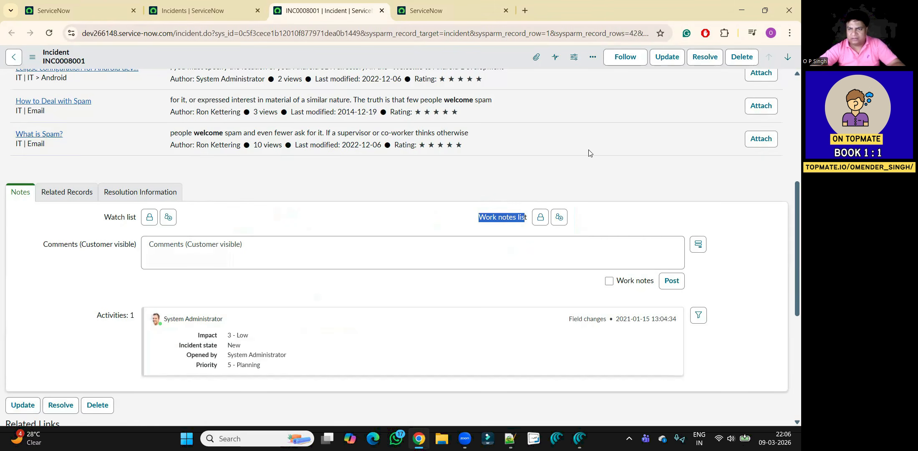
pyautogui.scroll(5, 789, 247)
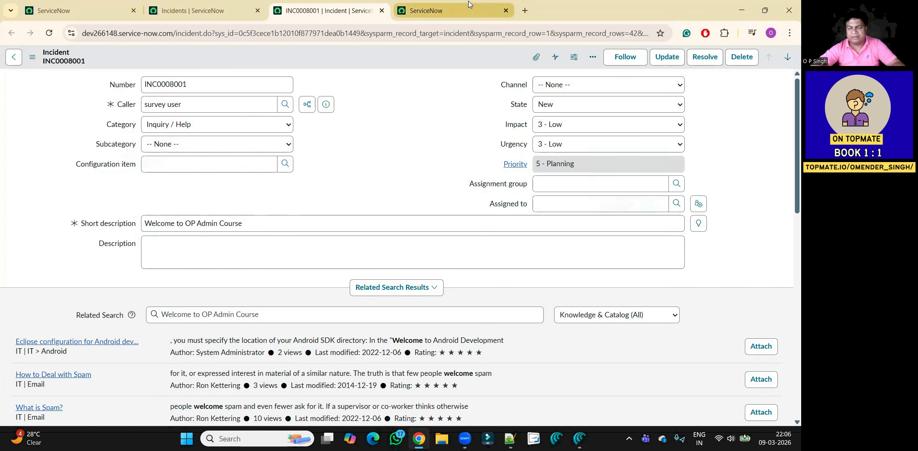
# Remove Universal Request and Transfer reason from the Incident section's selected fields after checking them against the INC0008001 form.
pyautogui.click(426, 10)
pyautogui.moveTo(440, 147); pyautogui.dragTo(445, 155)
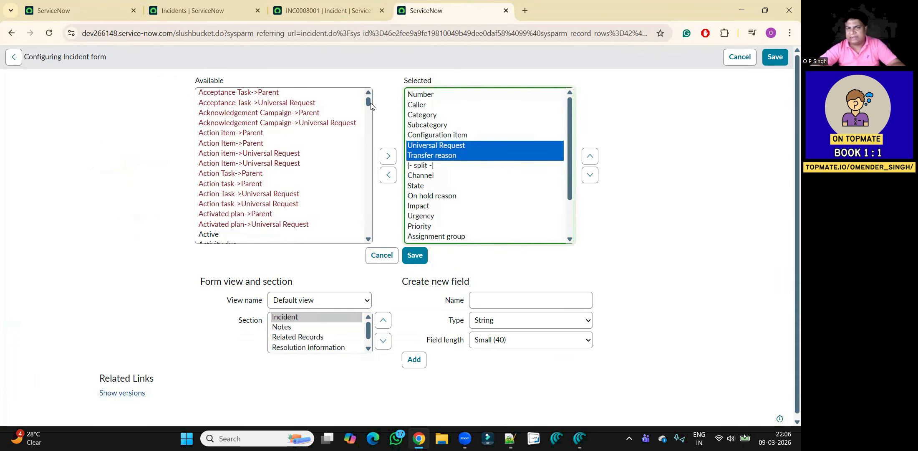
pyautogui.click(333, 9)
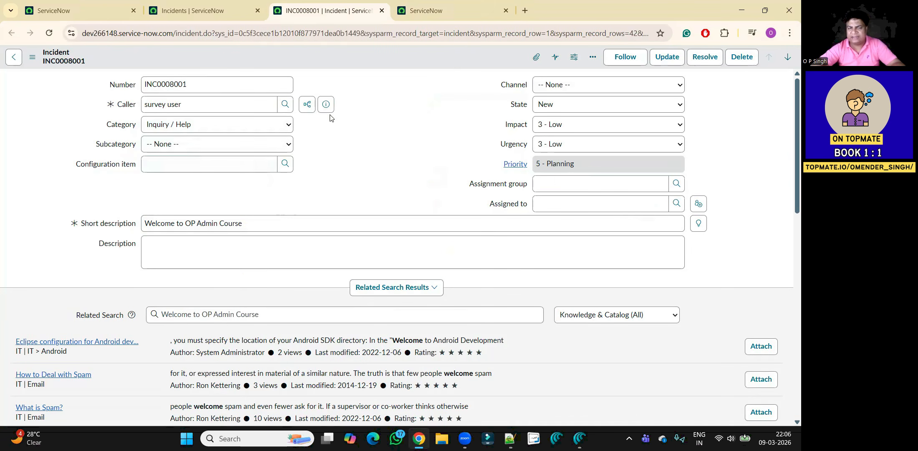
pyautogui.click(412, 2)
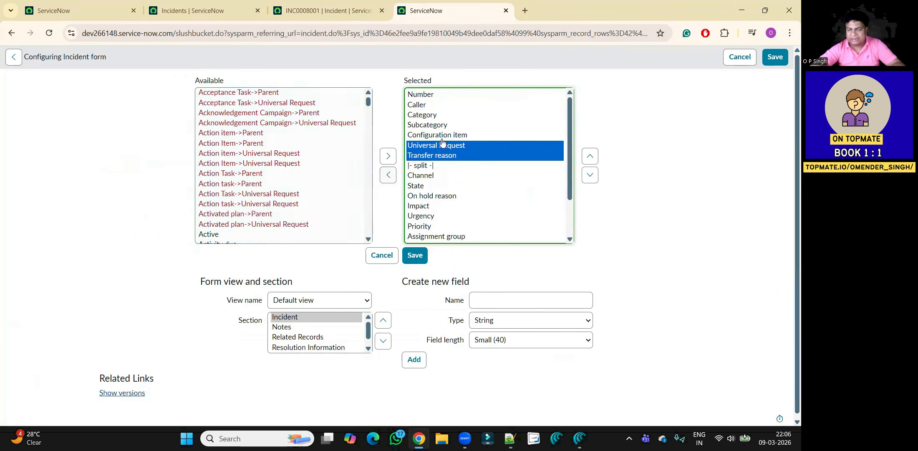
pyautogui.click(389, 175)
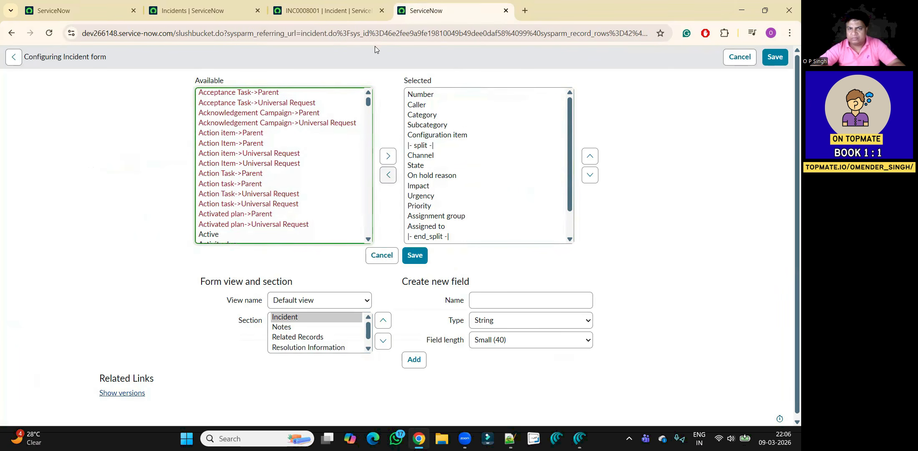
# Move Assignment group up to directly below Configuration item, before the split marker, and save the Incident form layout.
pyautogui.click(345, 12)
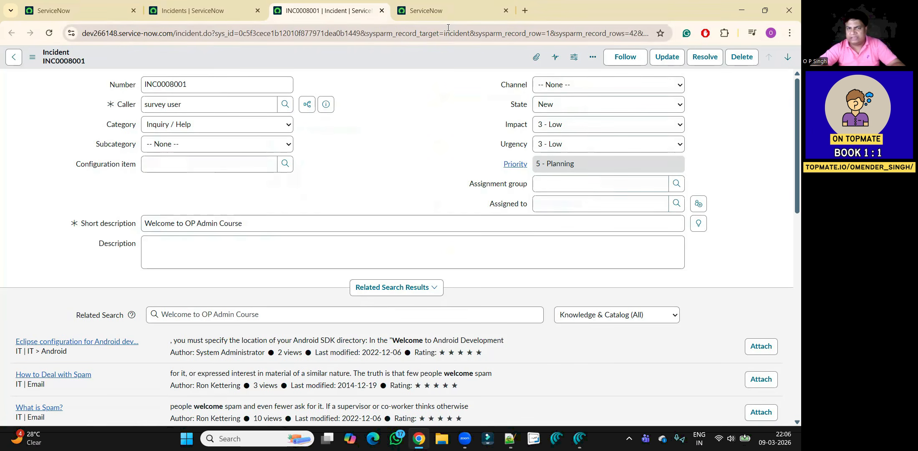
pyautogui.click(442, 14)
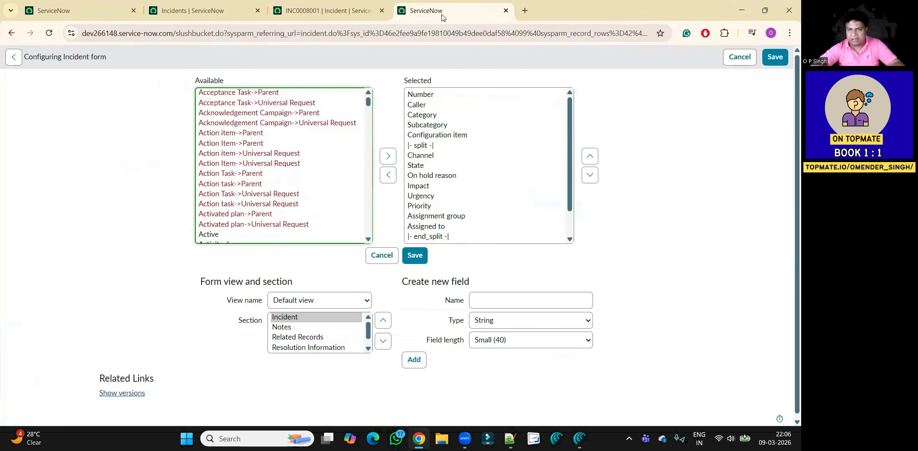
pyautogui.click(436, 217)
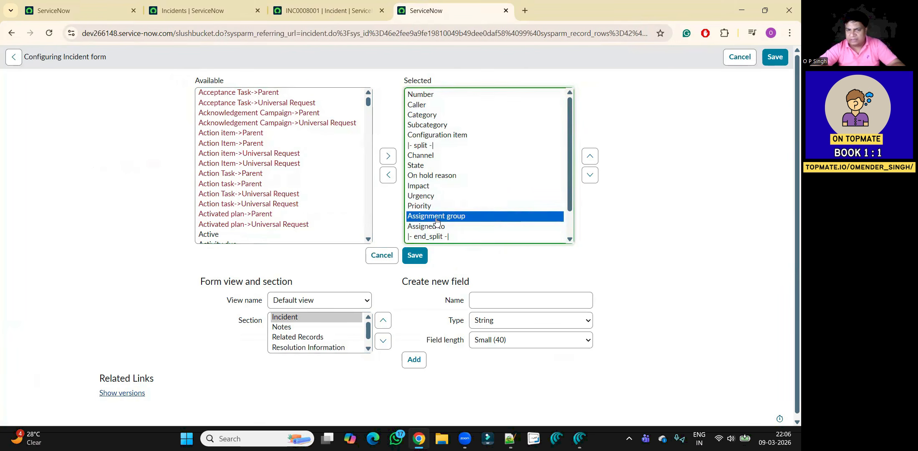
pyautogui.click(312, 9)
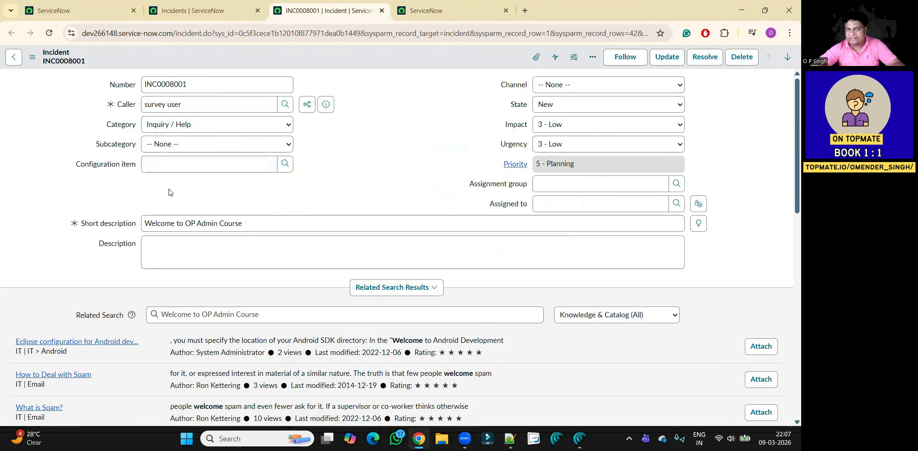
pyautogui.click(436, 8)
pyautogui.click(590, 157)
pyautogui.click(590, 156)
pyautogui.click(589, 156)
pyautogui.click(589, 156)
pyautogui.click(590, 156)
pyautogui.click(589, 157)
pyautogui.click(590, 156)
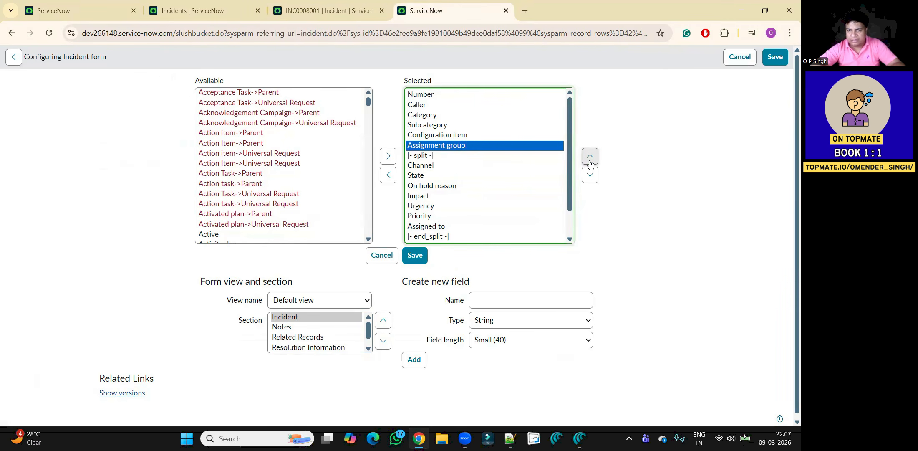
pyautogui.click(417, 255)
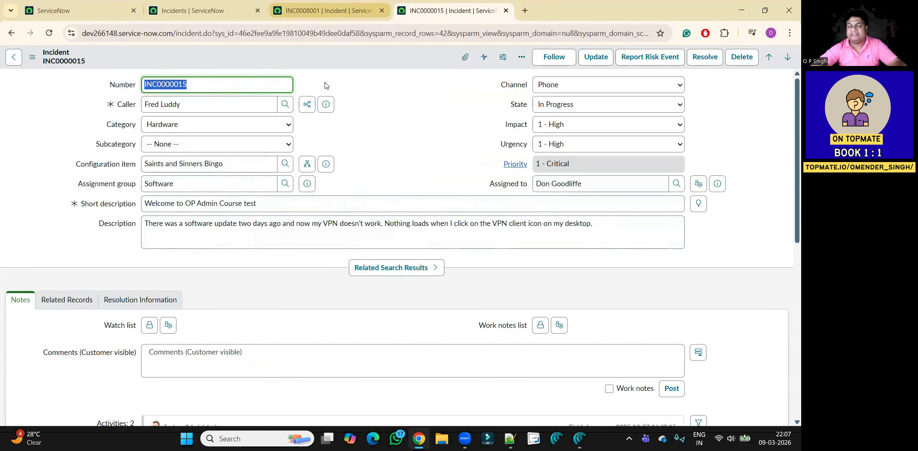
# Display the list of available form views on INC0008001, and return to the INC0000015 form.
pyautogui.click(329, 4)
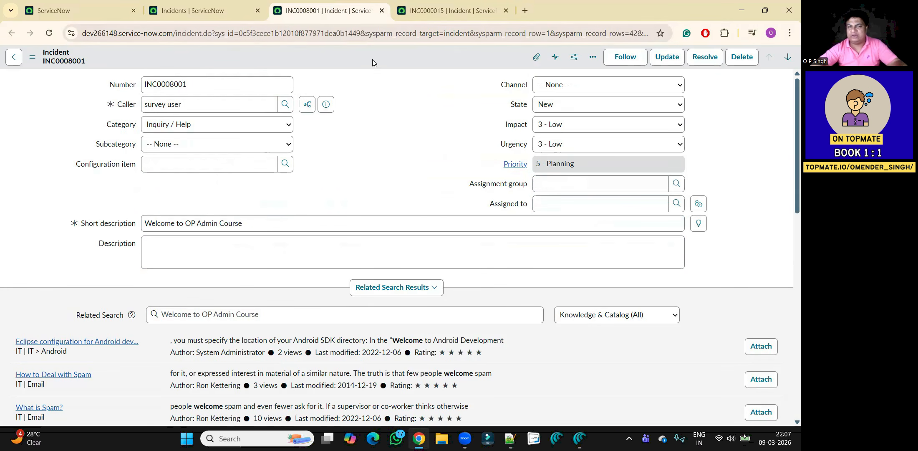
pyautogui.click(77, 63)
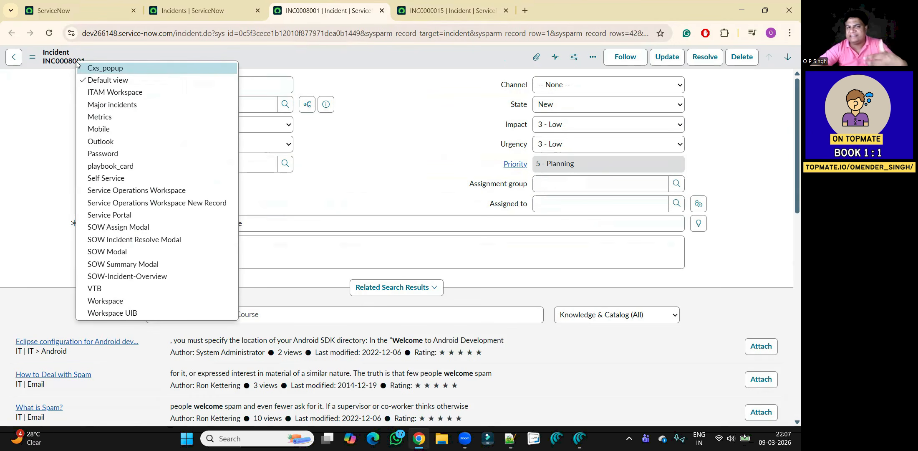
pyautogui.click(443, 4)
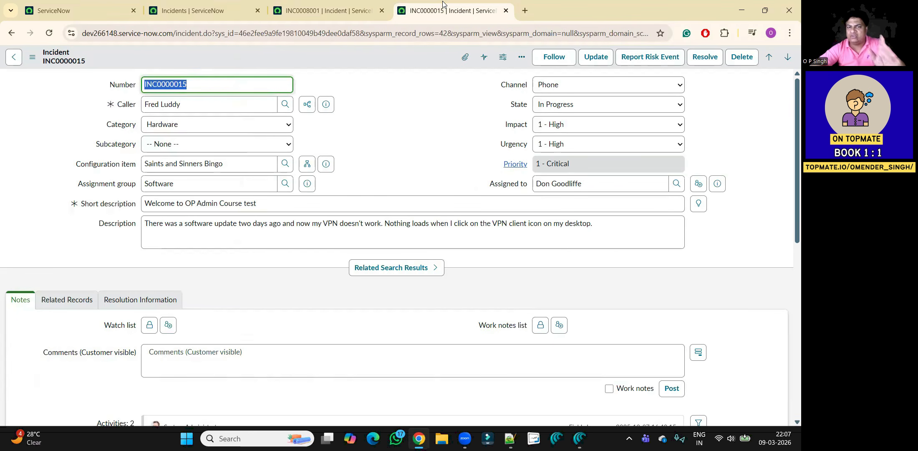
# Open the Form Layout configuration from the INC0000015 incident form.
pyautogui.rightClick(376, 55)
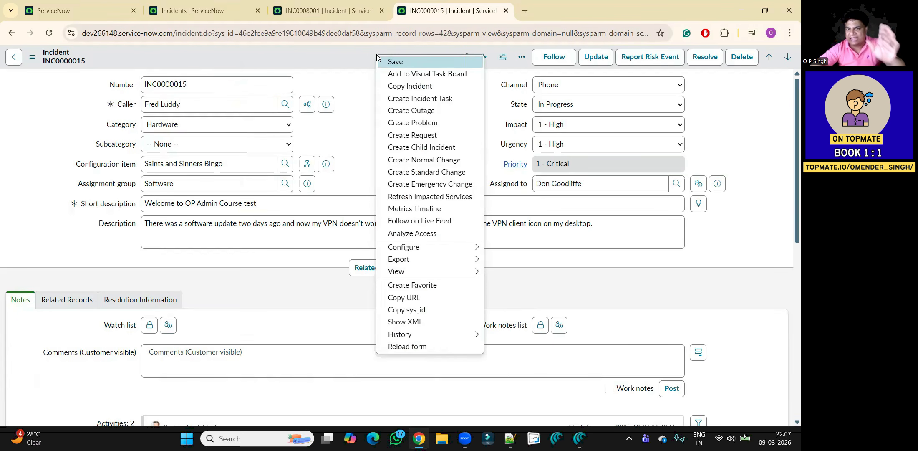
pyautogui.moveTo(431, 247)
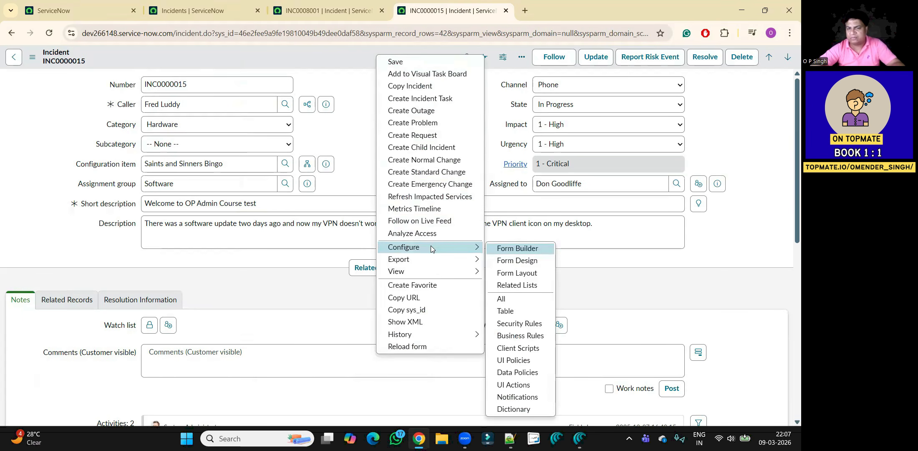
pyautogui.click(517, 273)
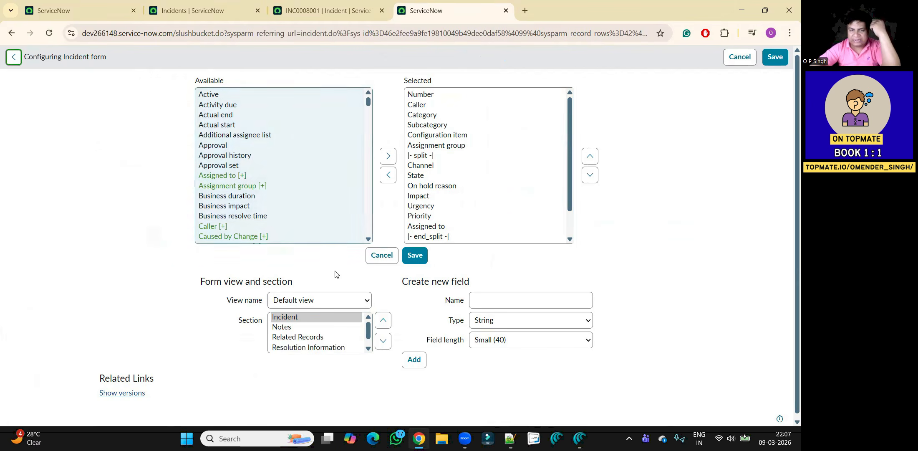
# Create a new view for the Incident form, entering the presenter's name as the view name.
pyautogui.click(329, 304)
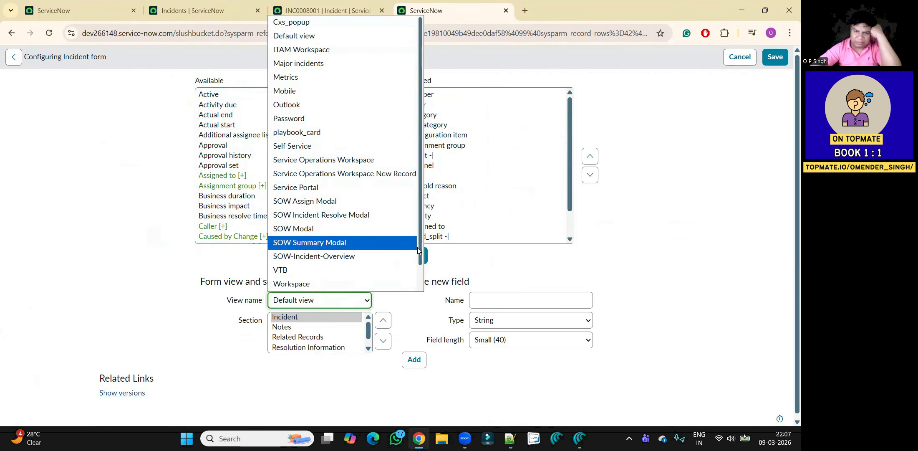
pyautogui.scroll(-1, 420, 253)
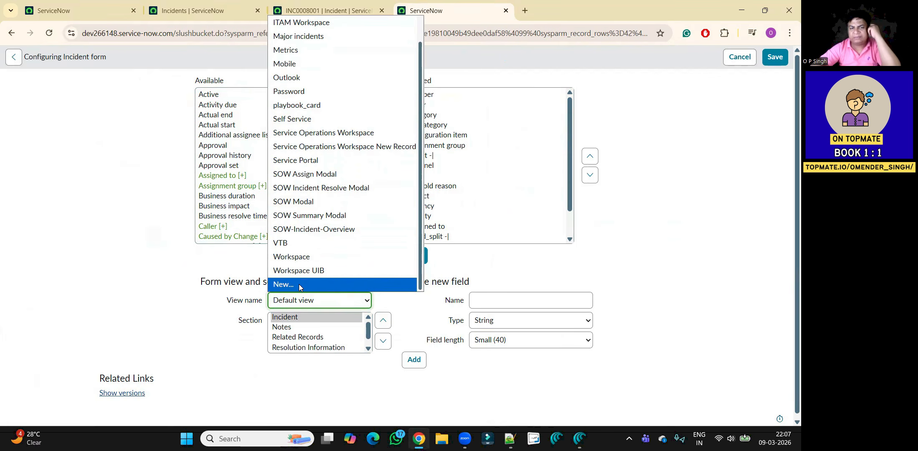
pyautogui.click(300, 284)
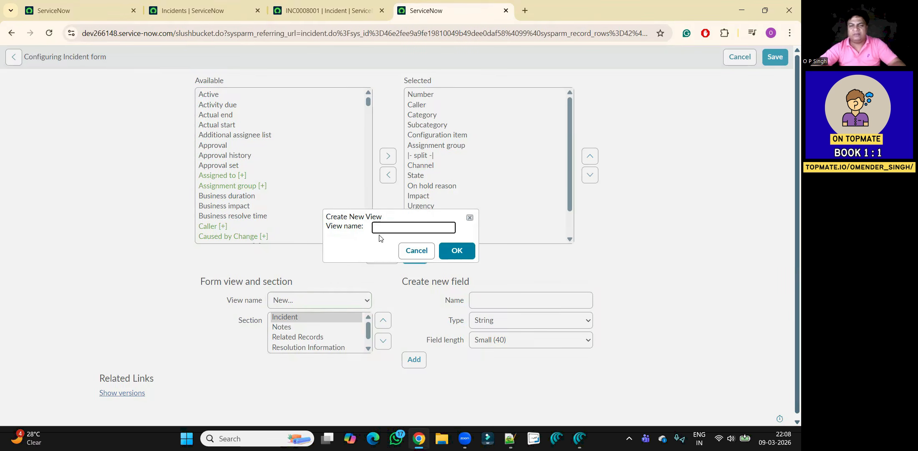
pyautogui.write('OPsingh')
pyautogui.click(455, 254)
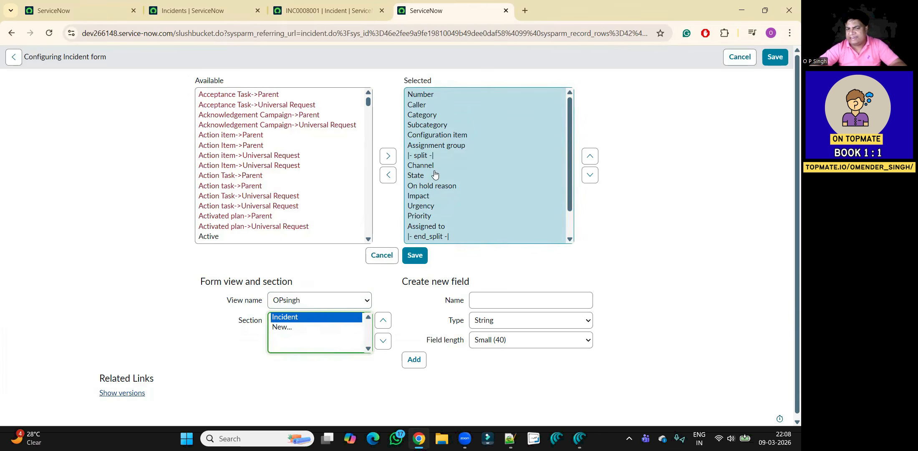
# Close the list of views on INC0008001, and remove Channel from the selected fields of the new view's Incident section.
pyautogui.click(329, 4)
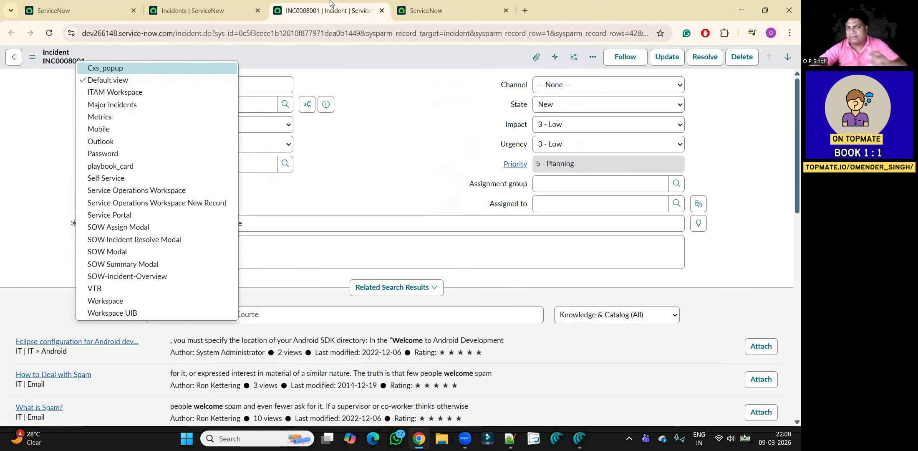
pyautogui.click(345, 61)
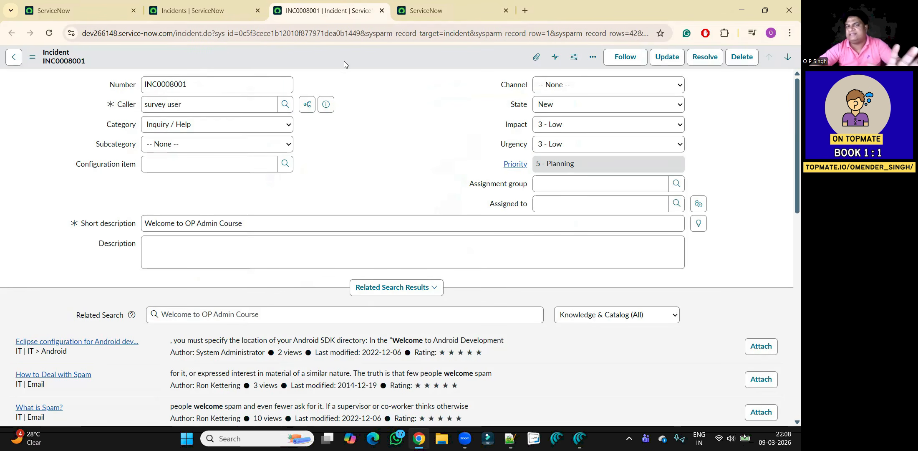
pyautogui.click(417, 12)
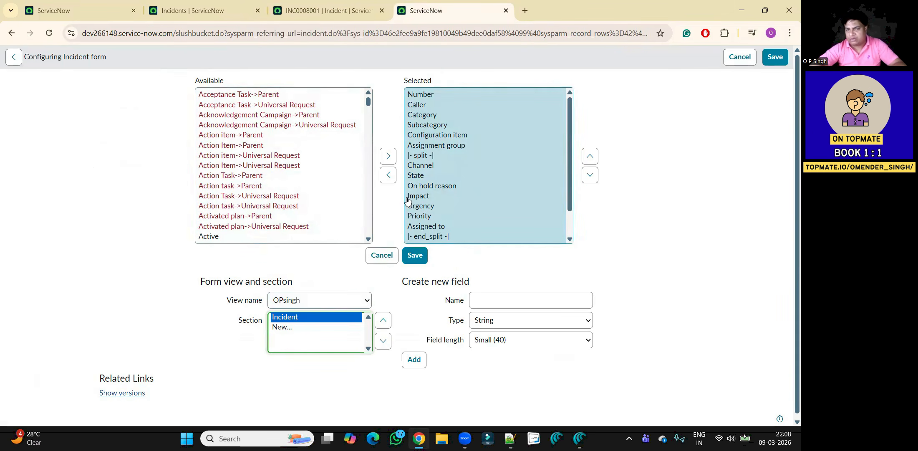
pyautogui.click(421, 165)
pyautogui.doubleClick(421, 165)
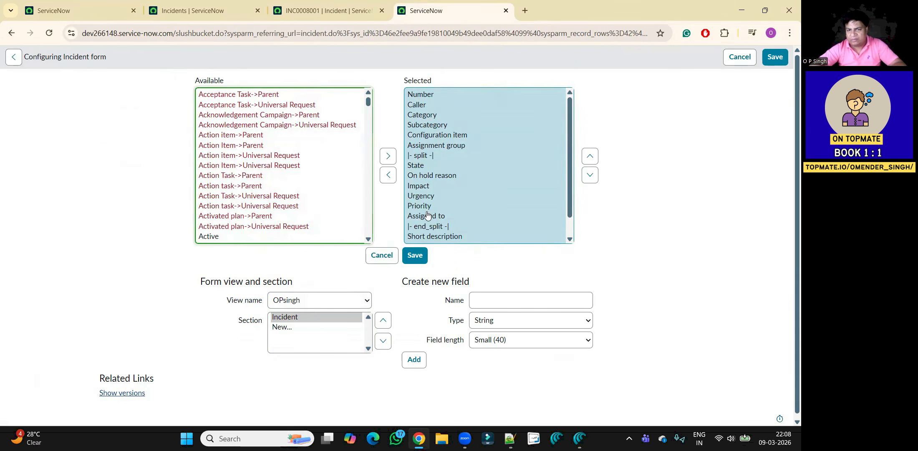
# Remove On hold reason from the Incident section's selected fields and save that section before starting a new one.
pyautogui.click(428, 176)
pyautogui.doubleClick(429, 176)
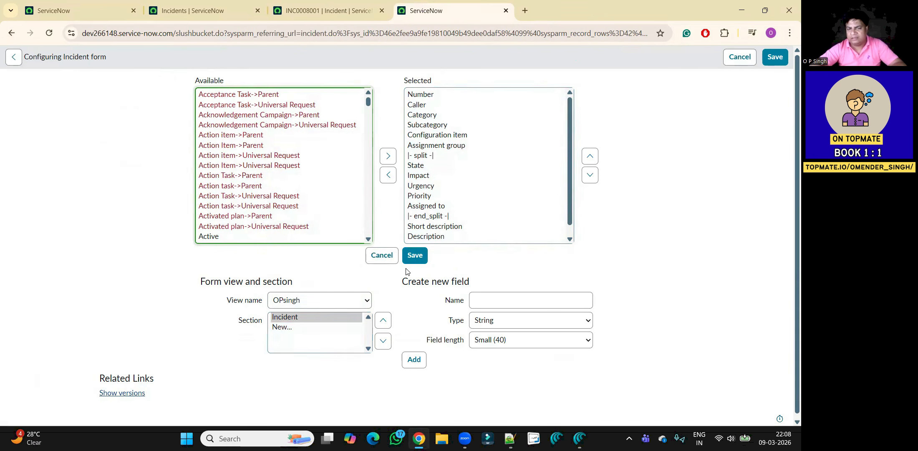
pyautogui.click(291, 329)
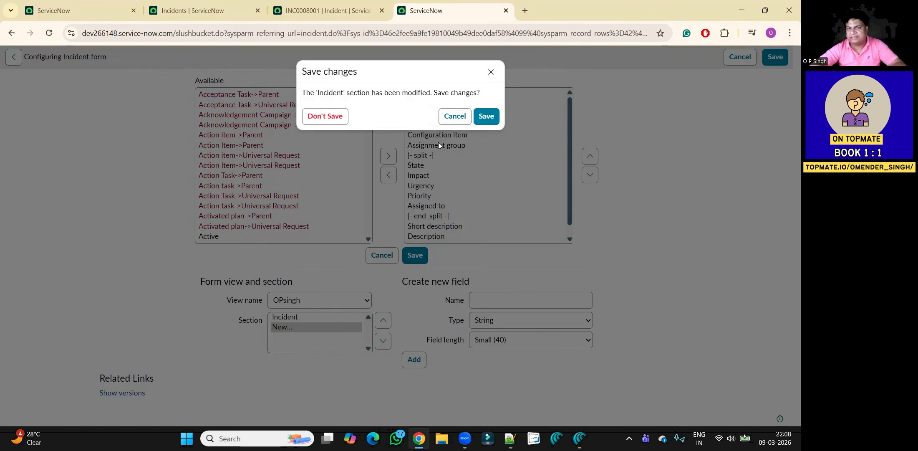
pyautogui.click(486, 116)
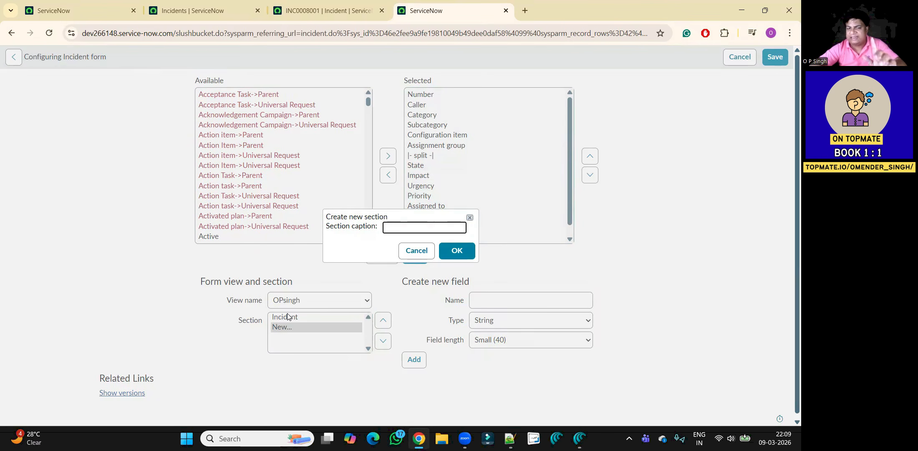
# Caption the new section Section1 and add the Active and Activity due fields to it.
pyautogui.write('Section1')
pyautogui.click(457, 250)
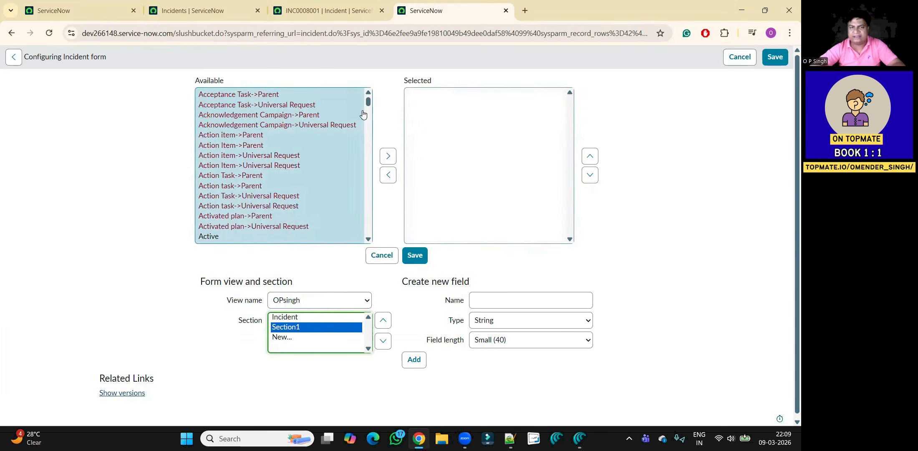
pyautogui.moveTo(367, 104); pyautogui.dragTo(368, 106)
pyautogui.moveTo(205, 159); pyautogui.dragTo(206, 167)
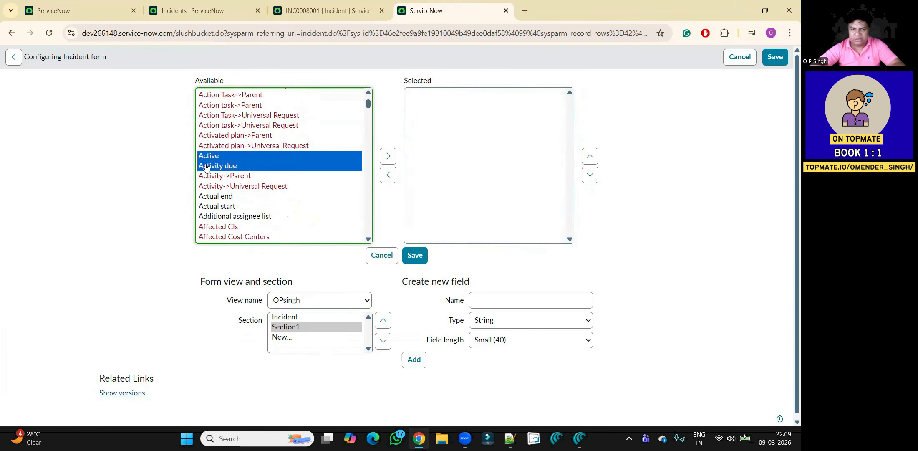
pyautogui.click(388, 155)
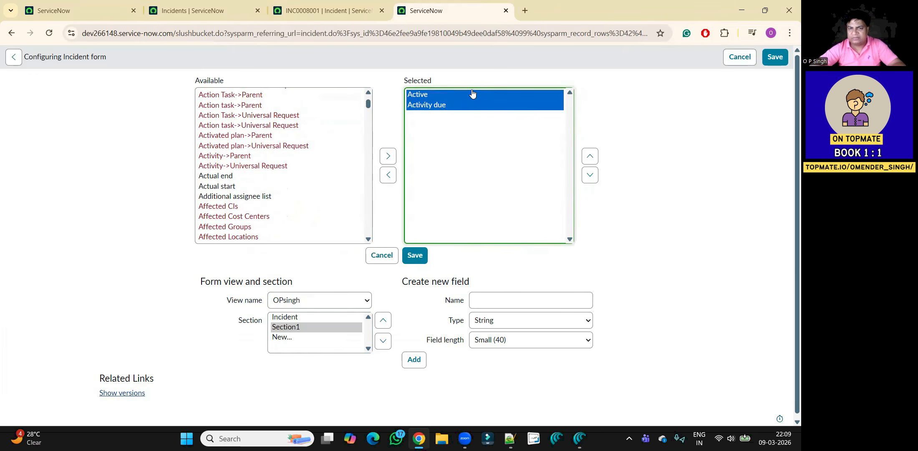
# Save the Section1 changes and create another section captioned Section 2.
pyautogui.click(286, 338)
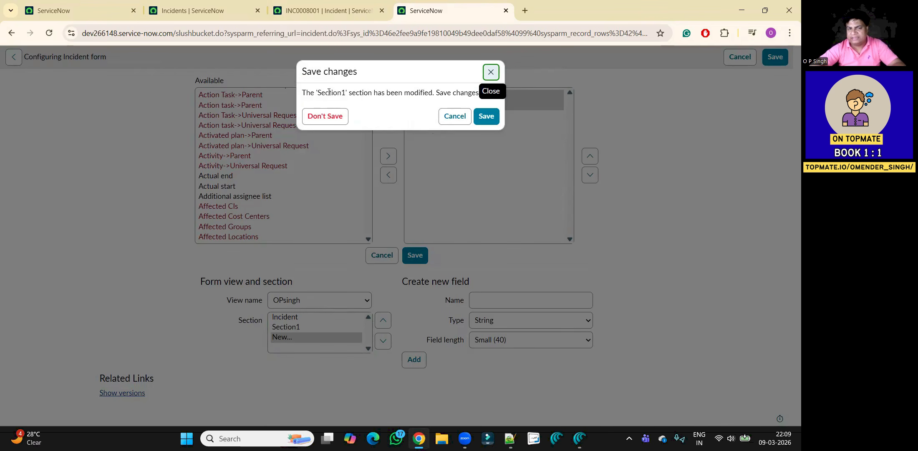
pyautogui.tripleClick(330, 91)
pyautogui.click(485, 116)
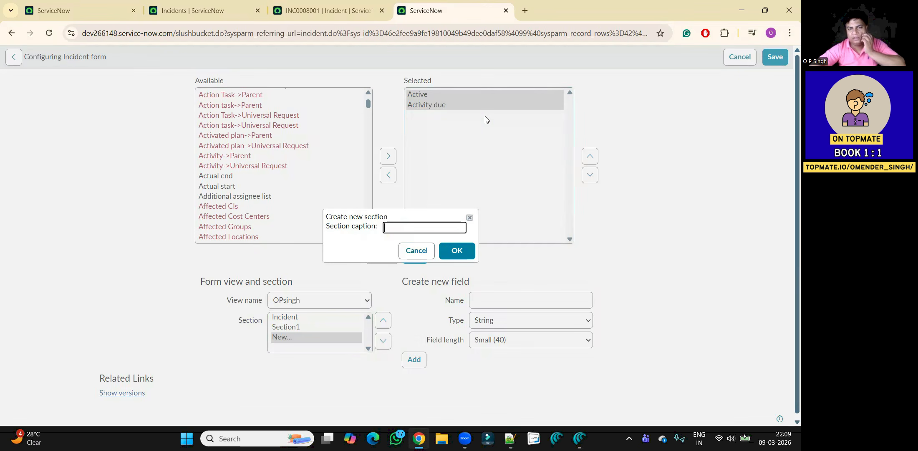
pyautogui.write('Section 2')
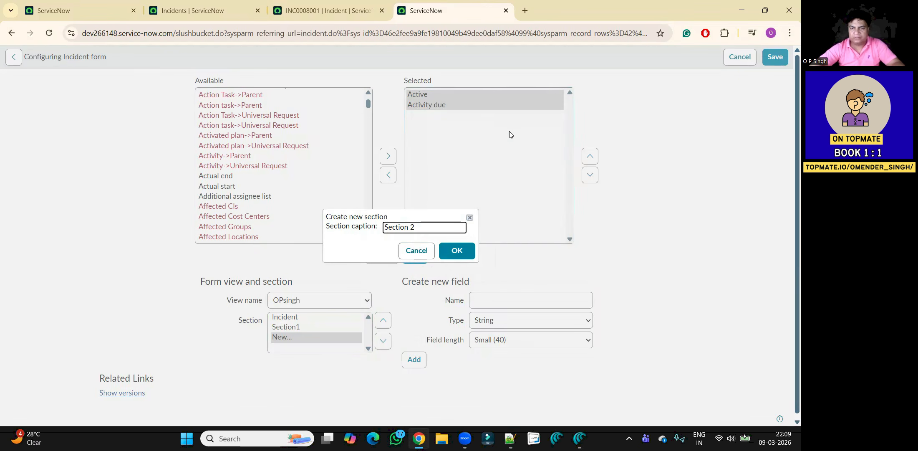
pyautogui.click(459, 250)
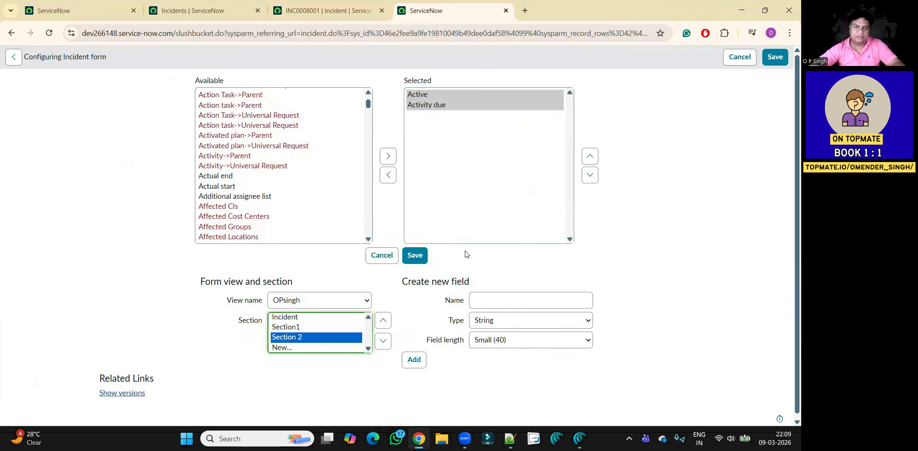
# Add the Actual end and Actual start fields to Section 2 and save the form layout.
pyautogui.click(368, 238)
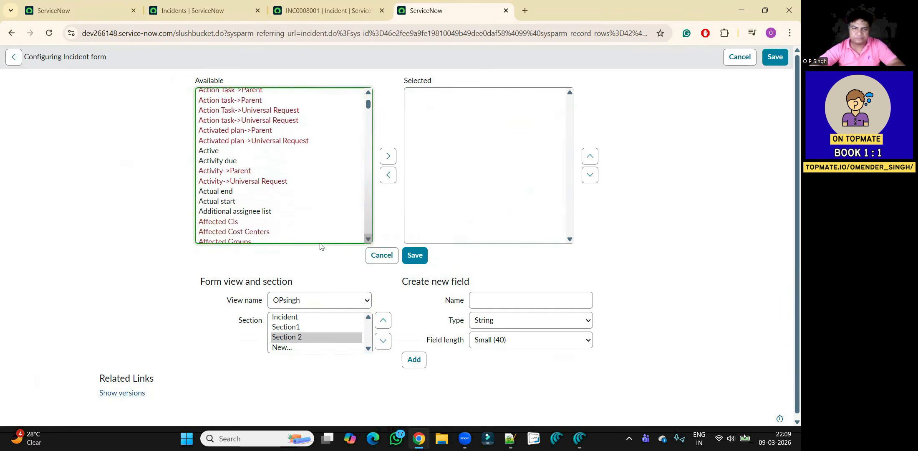
pyautogui.click(388, 156)
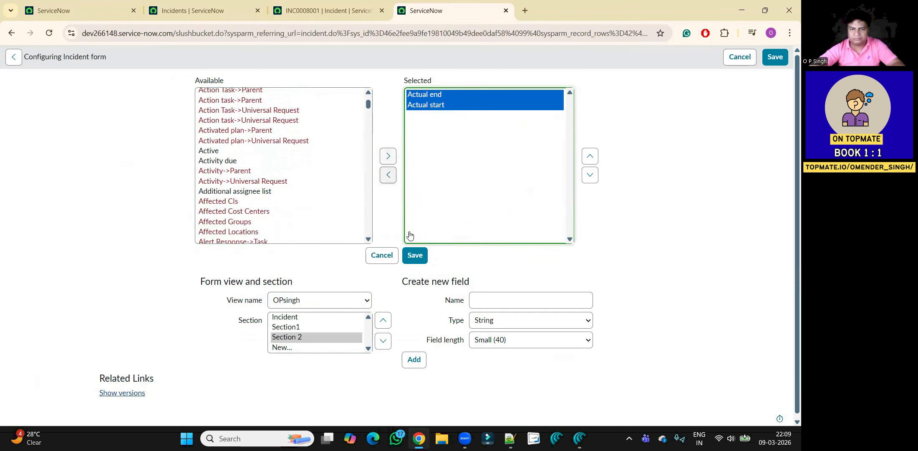
pyautogui.click(413, 261)
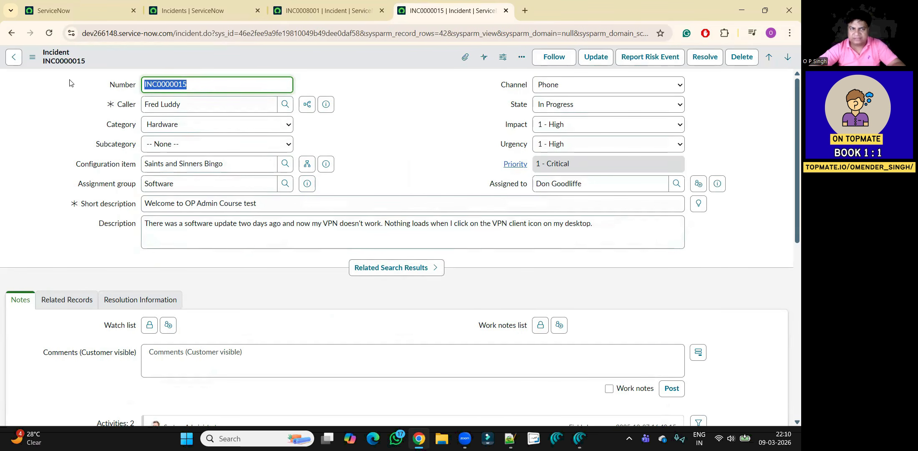
# Switch the INC0000015 form to the newly created custom view and check the fields in Section 2 and Section1.
pyautogui.rightClick(67, 61)
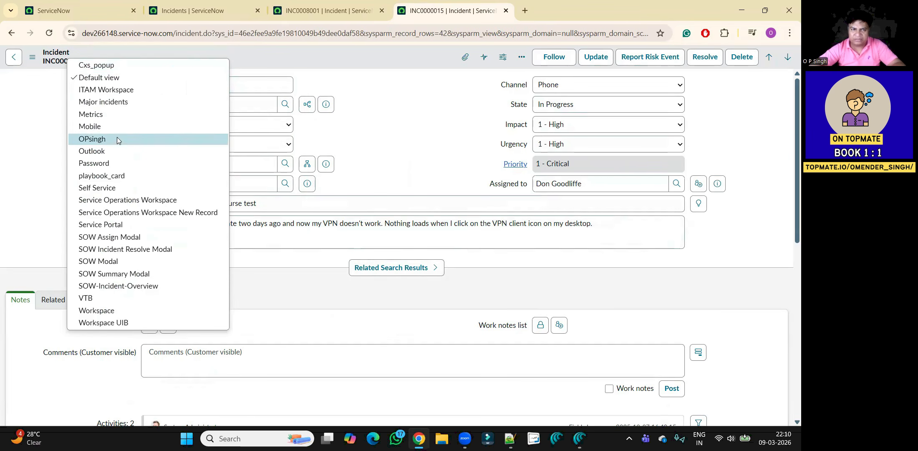
pyautogui.click(99, 144)
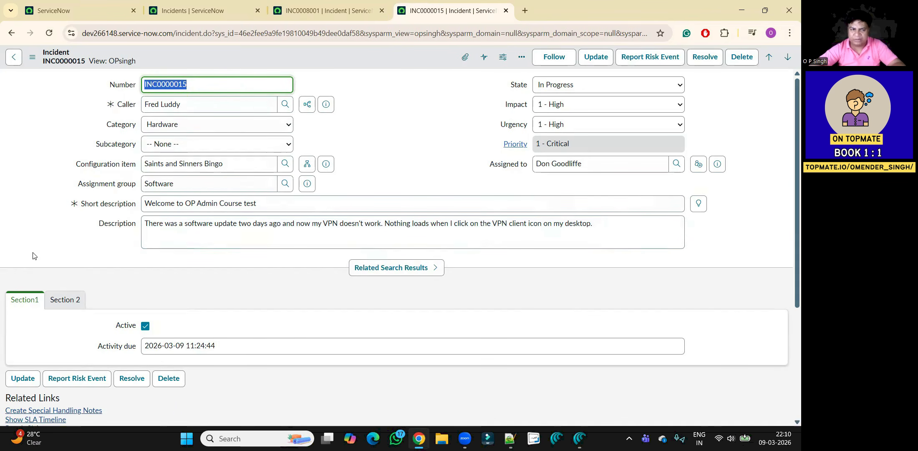
pyautogui.click(65, 299)
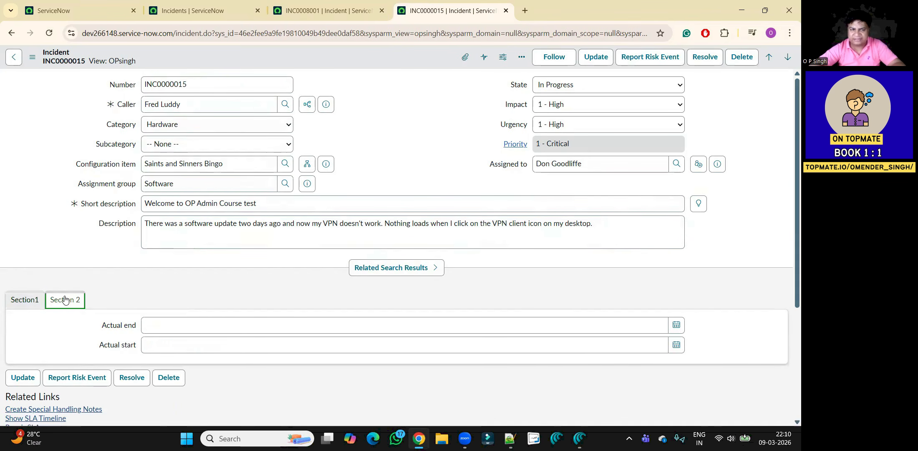
pyautogui.click(24, 306)
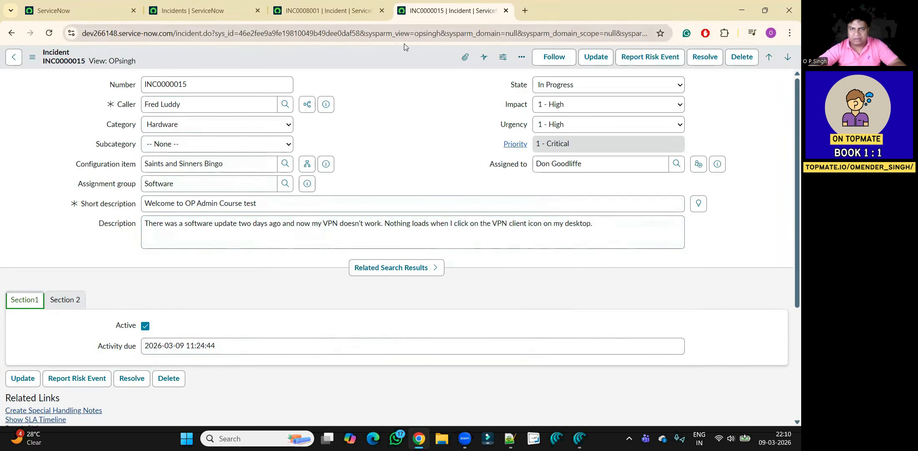
# Open the Form Layout configuration for the custom view and select Section1 for editing.
pyautogui.rightClick(391, 52)
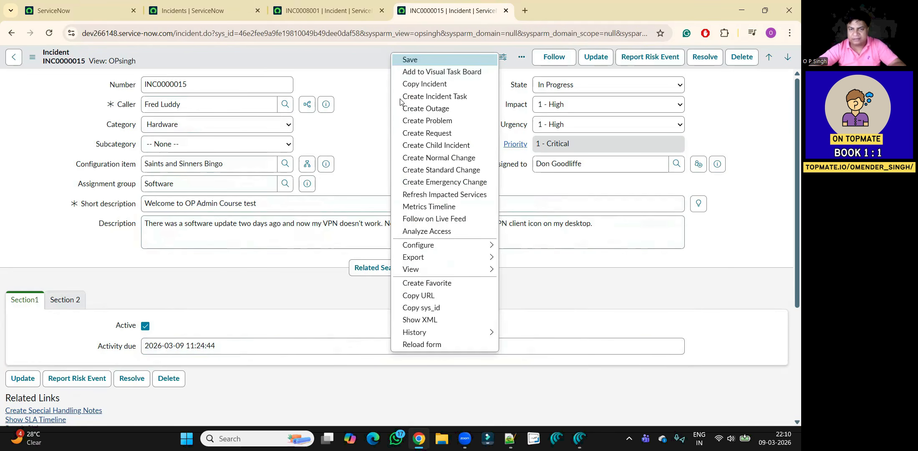
pyautogui.moveTo(457, 242)
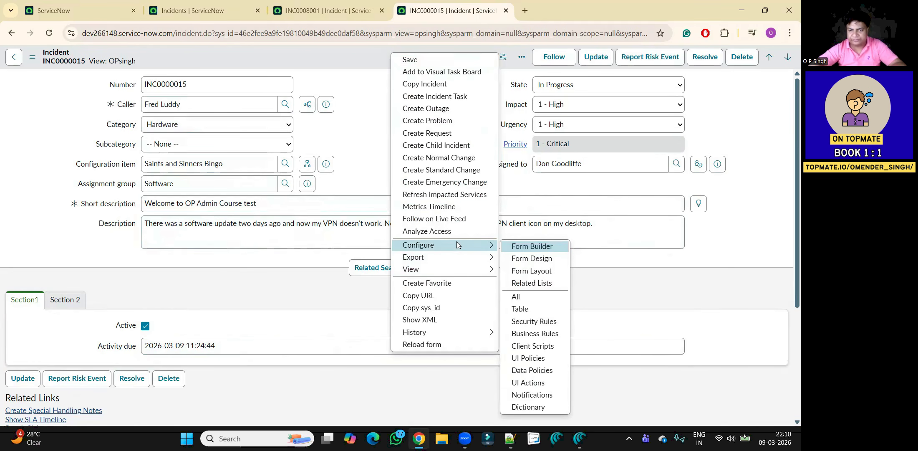
pyautogui.click(526, 271)
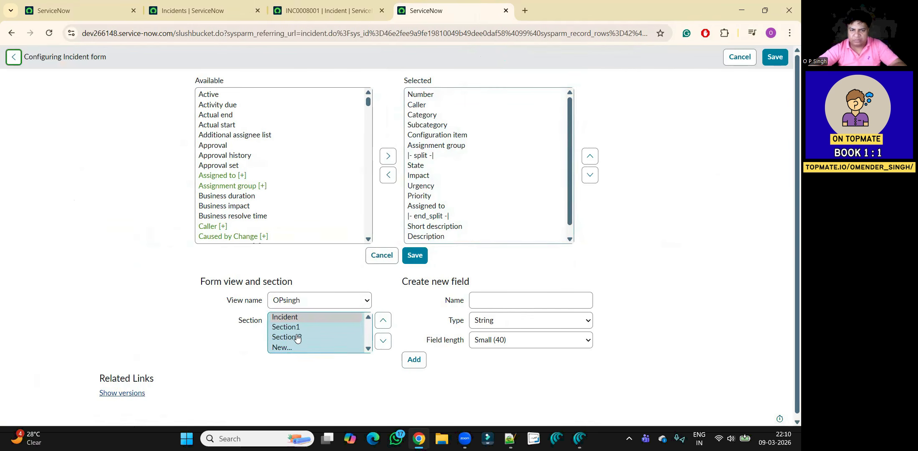
pyautogui.click(298, 330)
# Insert a split between Active and Activity due in Section1, and save the section while moving on to Section 2.
pyautogui.moveTo(368, 104); pyautogui.dragTo(370, 236)
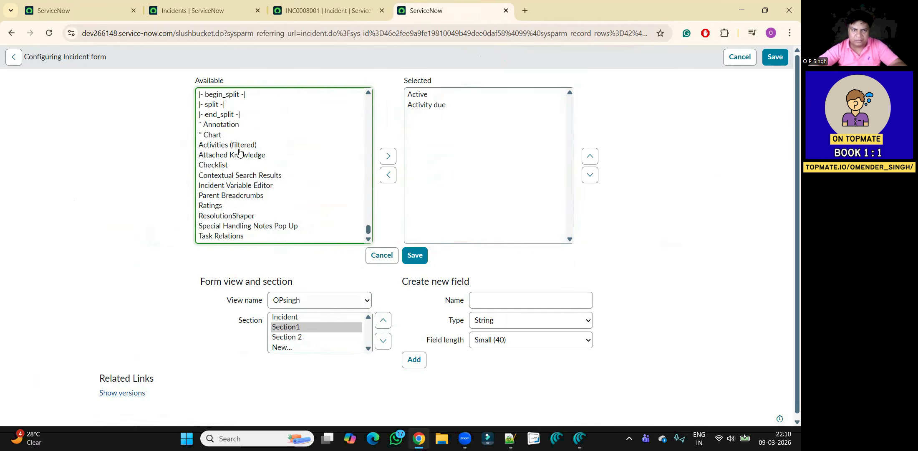
pyautogui.doubleClick(221, 106)
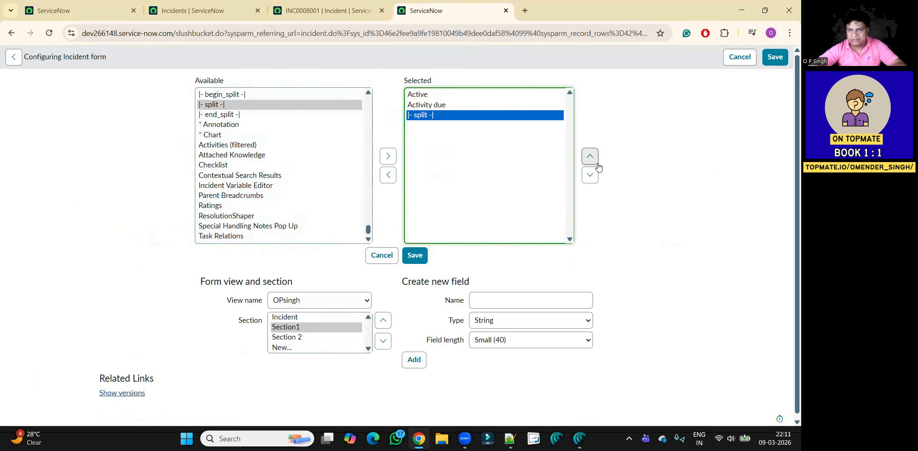
pyautogui.click(589, 157)
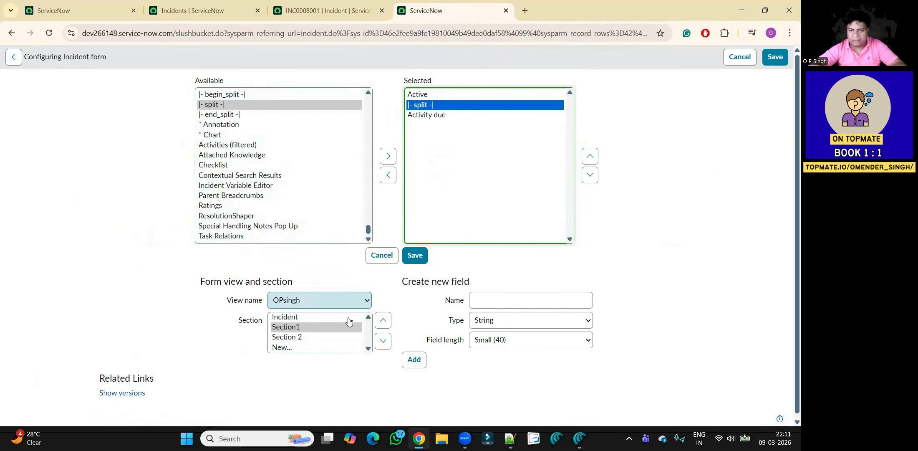
pyautogui.click(328, 337)
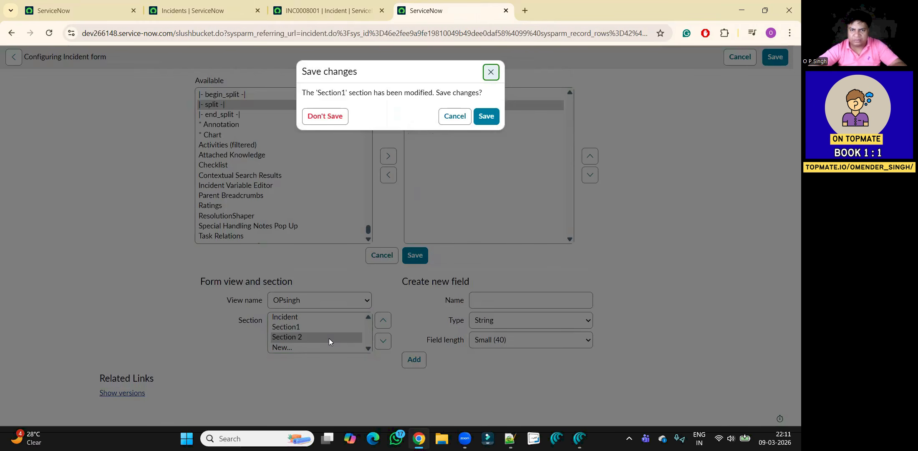
pyautogui.click(486, 116)
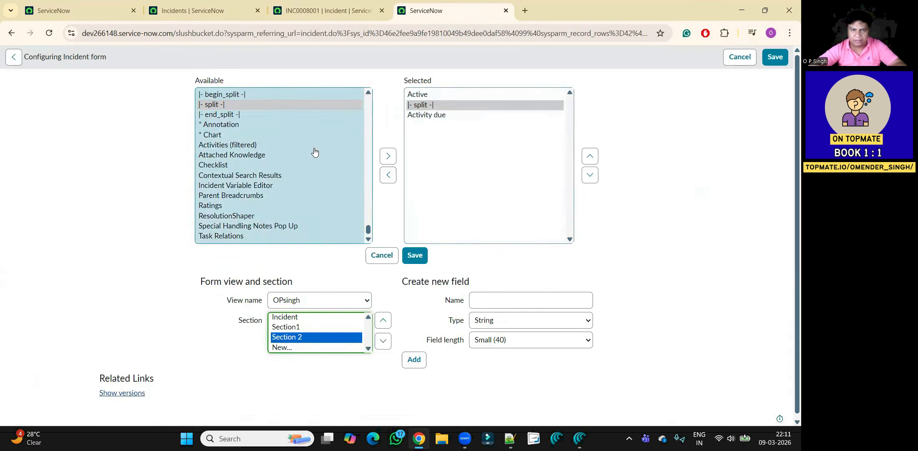
# Insert a split between Actual end and Actual start in Section 2 and save the form layout.
pyautogui.moveTo(368, 101); pyautogui.dragTo(370, 255)
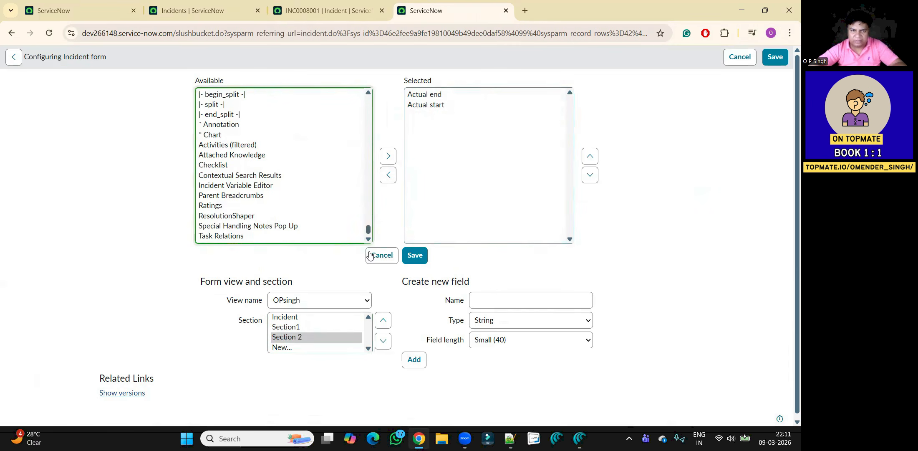
pyautogui.click(218, 105)
pyautogui.doubleClick(218, 105)
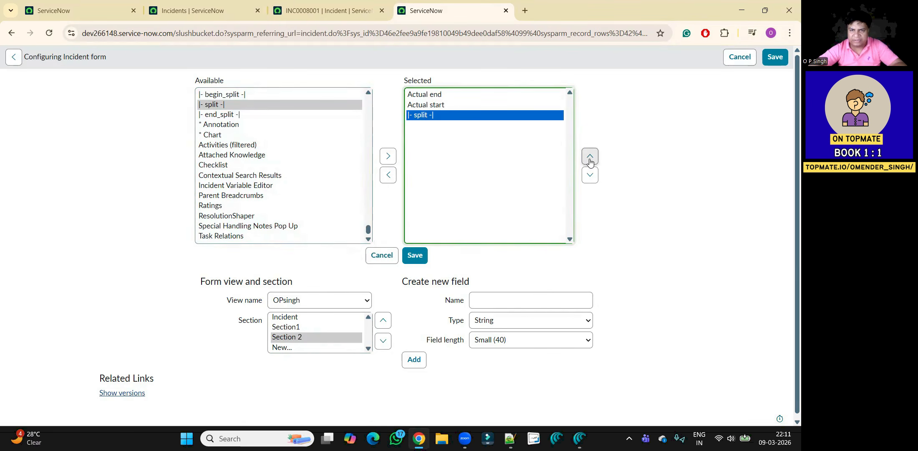
pyautogui.click(589, 155)
pyautogui.click(421, 257)
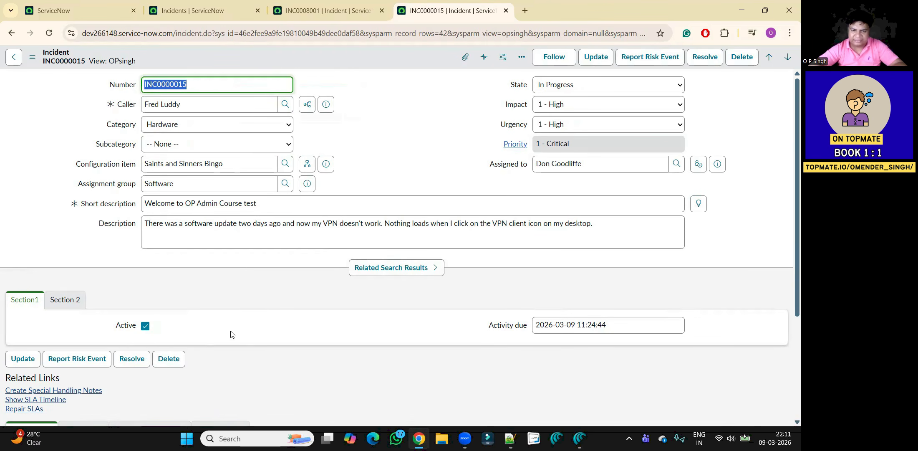
# Check the field arrangement in Section 2 and Section1 on the INC0000015 form.
pyautogui.click(68, 299)
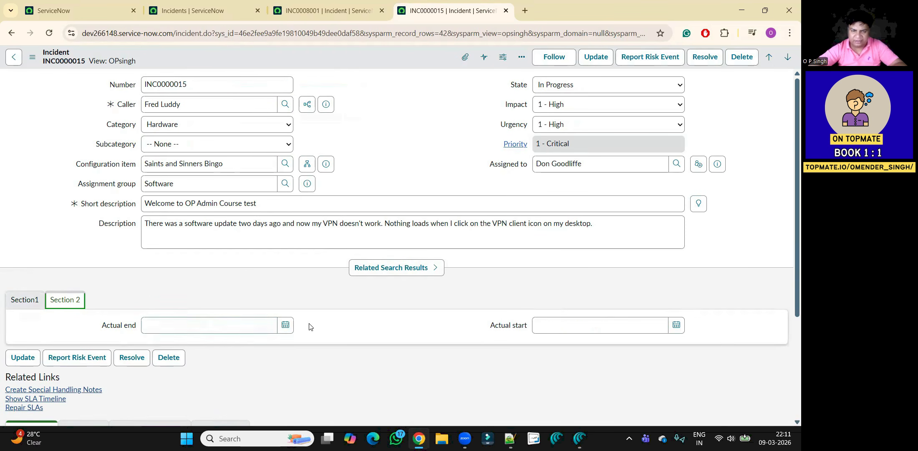
pyautogui.click(353, 332)
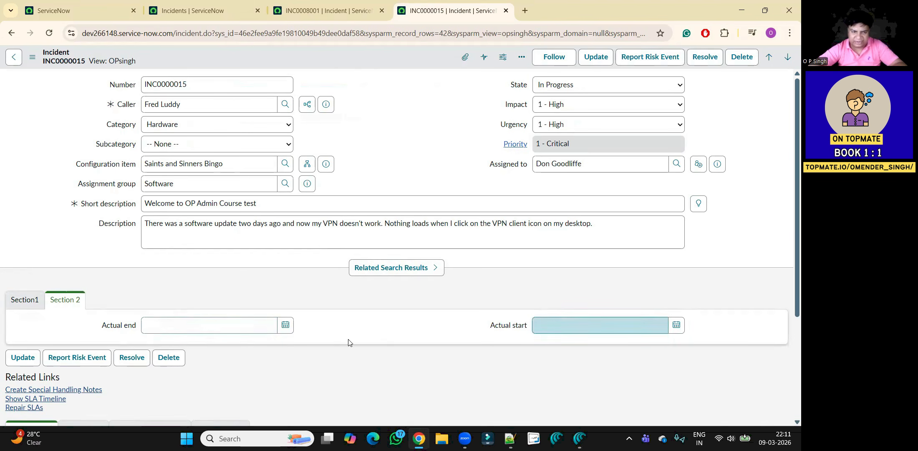
pyautogui.click(15, 304)
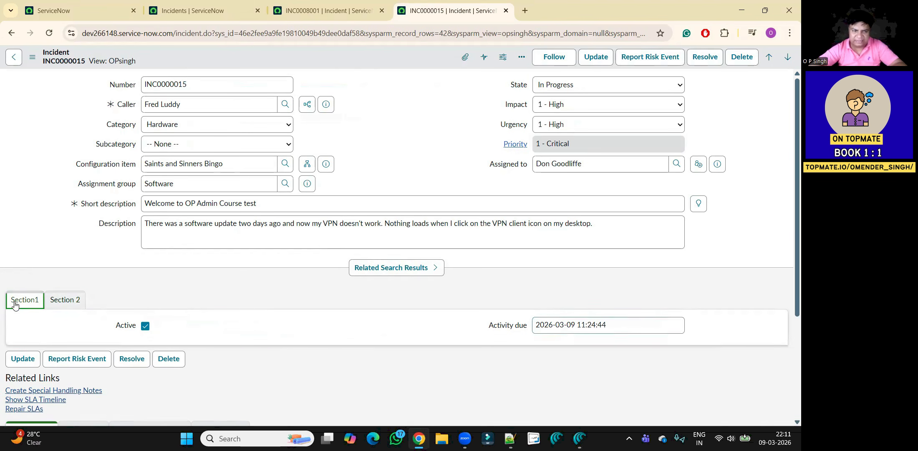
pyautogui.click(349, 61)
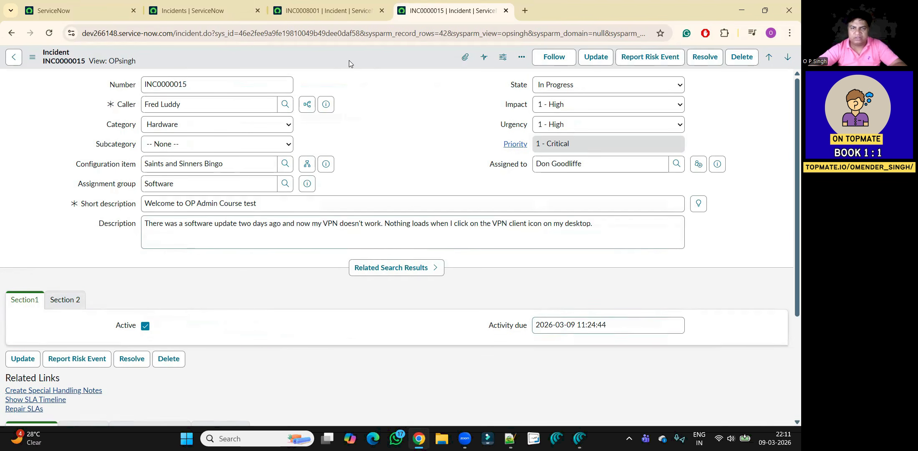
# Display the configuration options for the INC0000015 form, and return to the Incidents list.
pyautogui.rightClick(350, 62)
pyautogui.moveTo(413, 253)
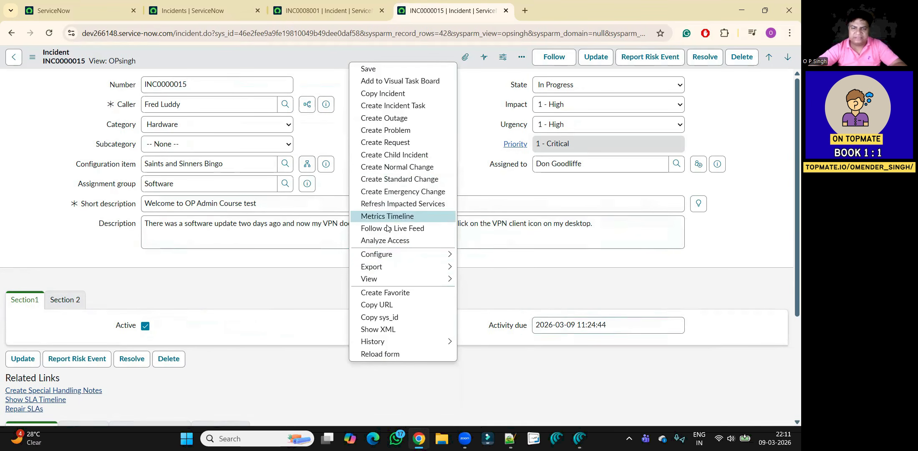
pyautogui.moveTo(442, 259)
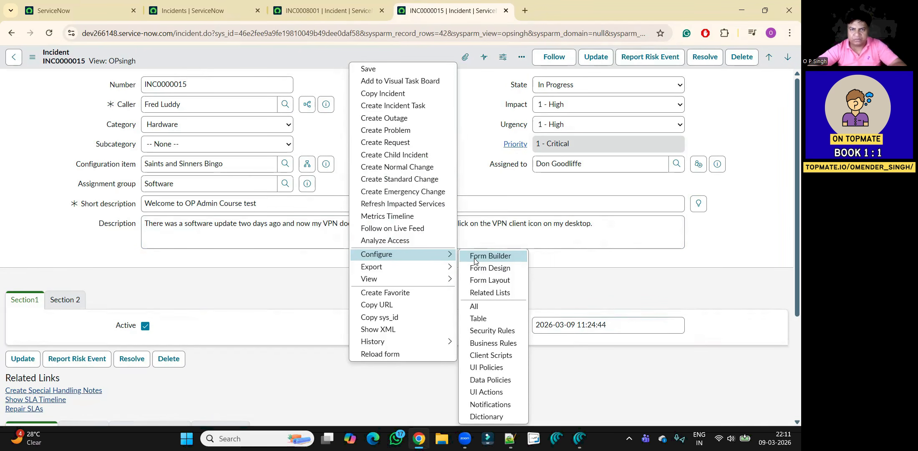
pyautogui.click(222, 17)
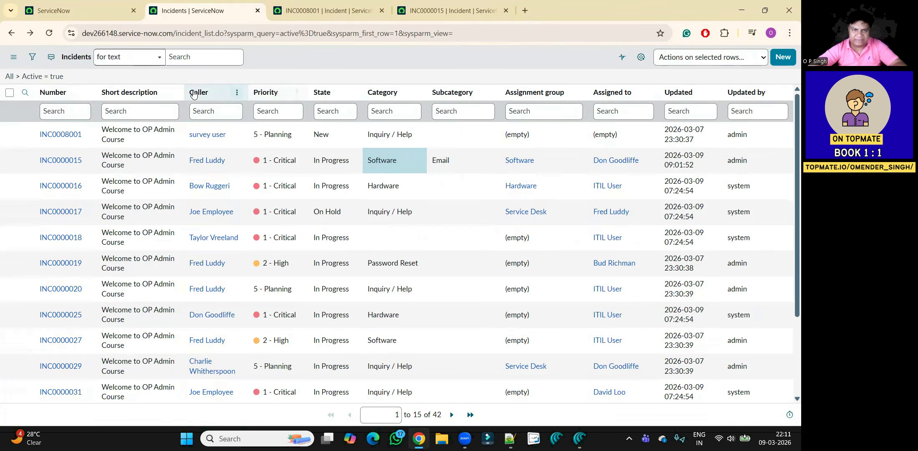
# Open the List Layout configuration of the Incidents list and review the view names it offers.
pyautogui.rightClick(214, 90)
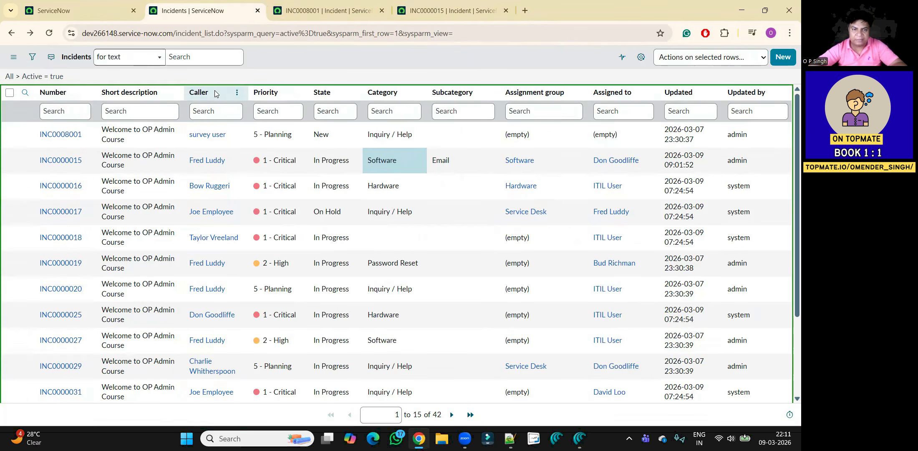
pyautogui.moveTo(237, 213)
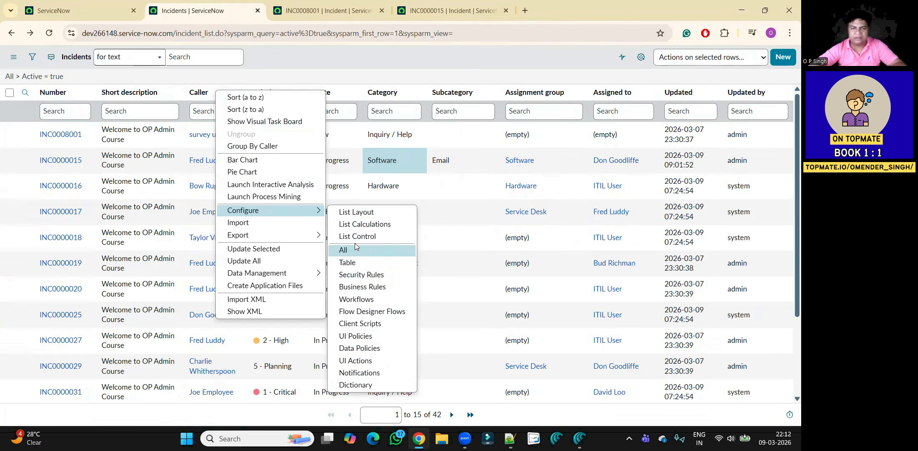
pyautogui.click(361, 216)
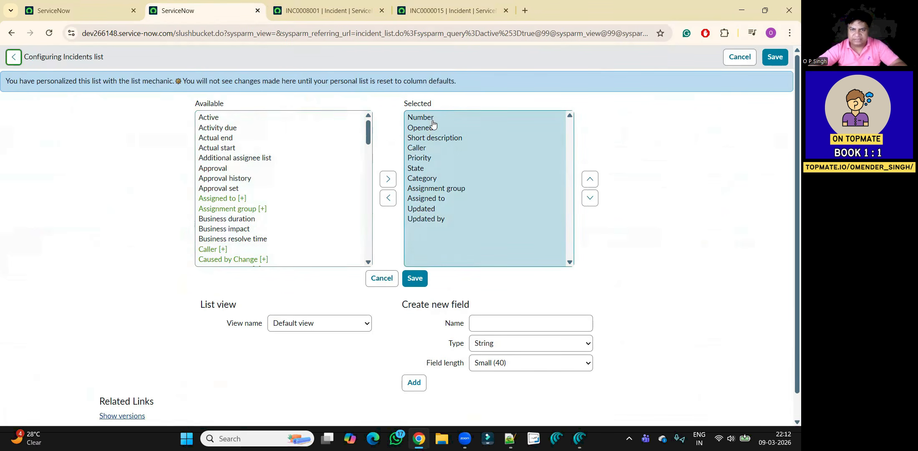
pyautogui.click(323, 325)
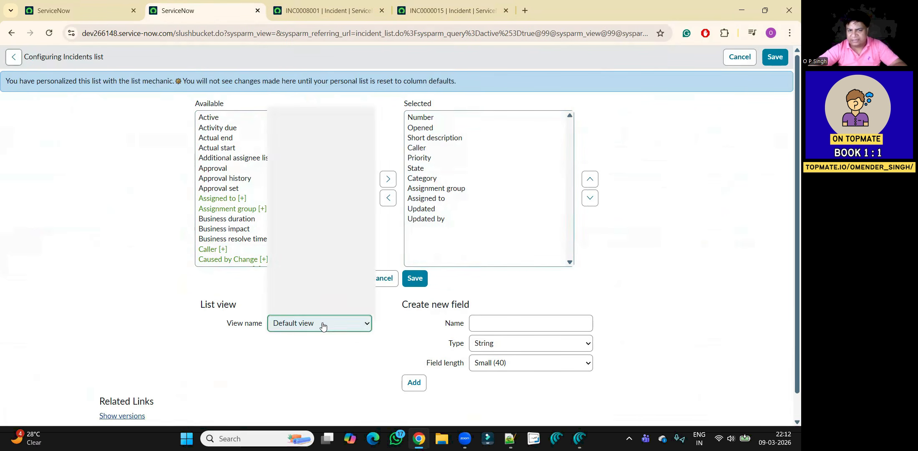
pyautogui.click(322, 325)
pyautogui.click(322, 325)
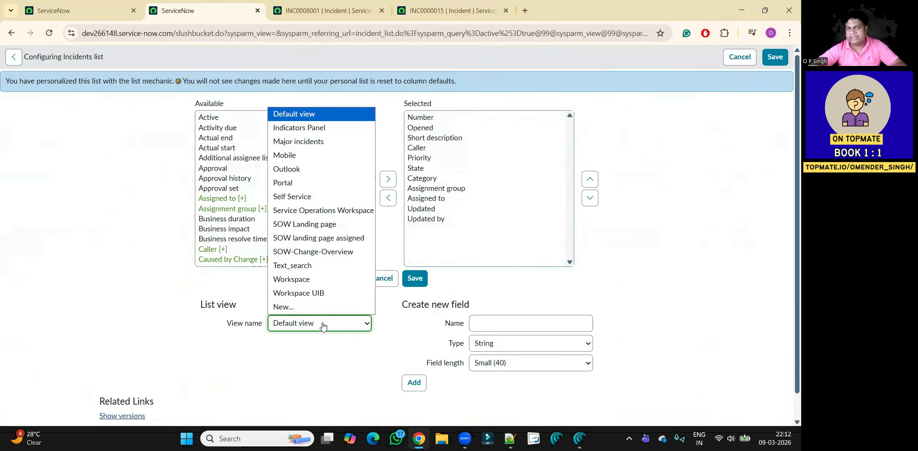
pyautogui.click(323, 324)
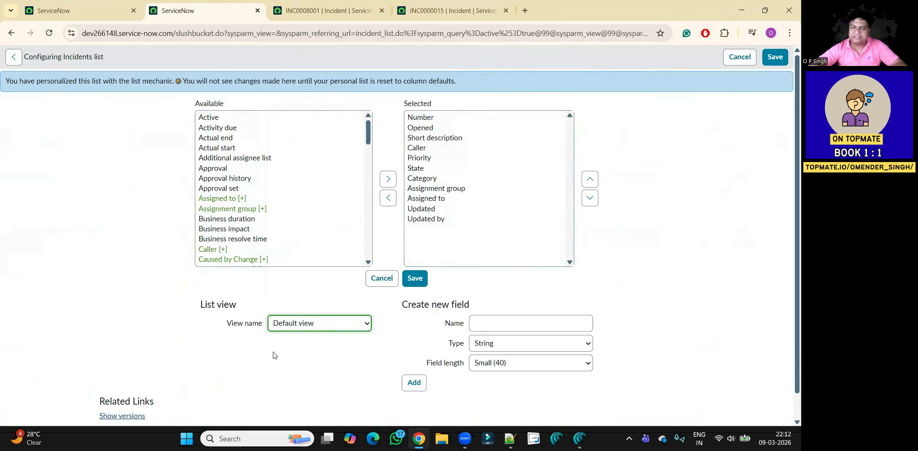
# Clear the application navigator filter and open the Incident module's Open list in a new browser tab.
pyautogui.click(67, 15)
pyautogui.click(96, 87)
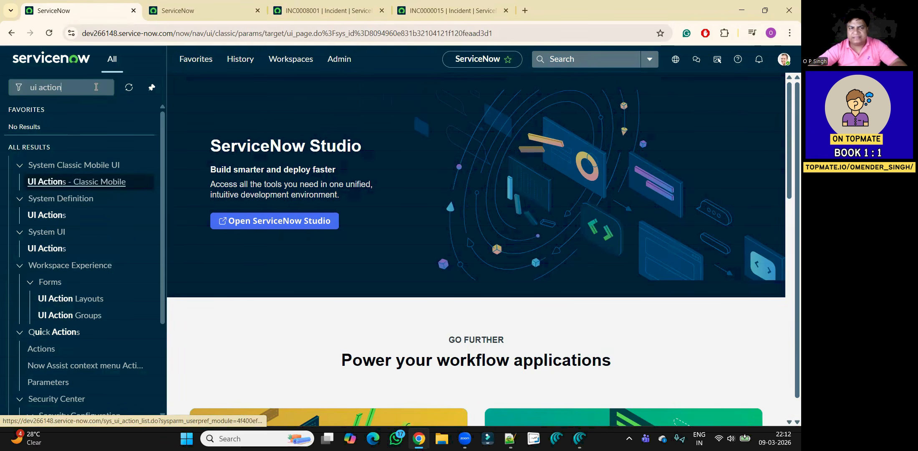
pyautogui.press('BackSpace')
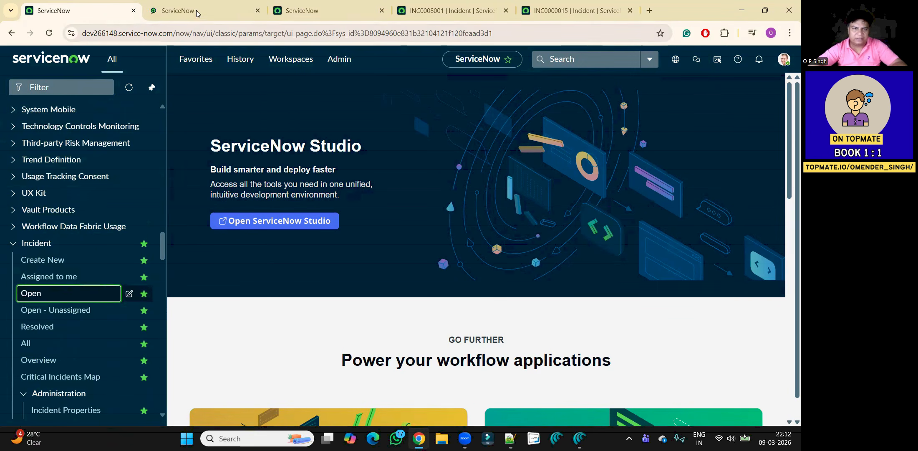
pyautogui.click(197, 11)
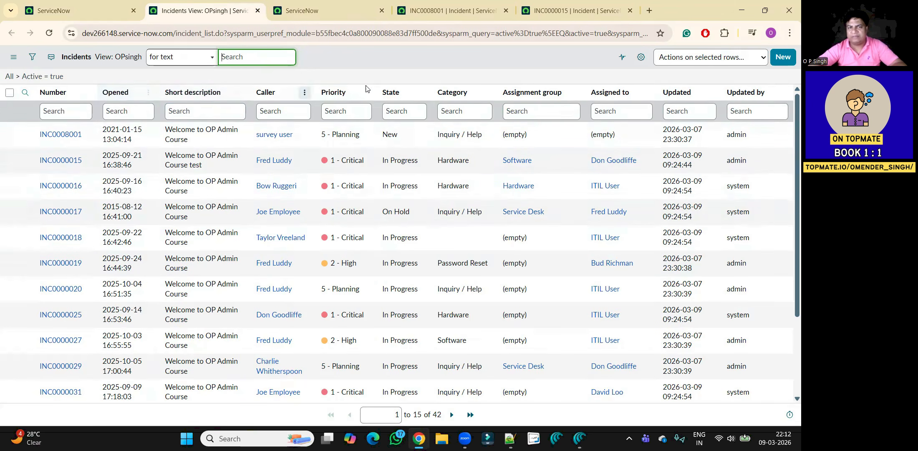
# Return to the Incidents list layout, review its list view options once more, and cancel the configuration.
pyautogui.click(434, 9)
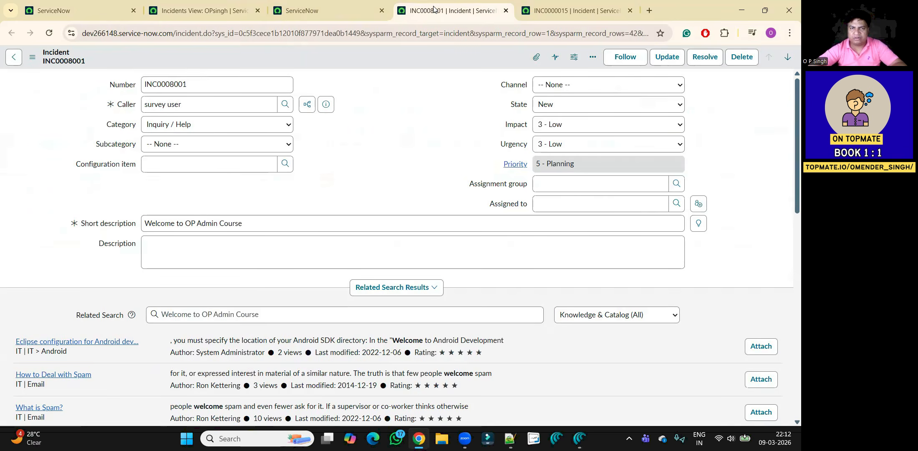
pyautogui.click(351, 4)
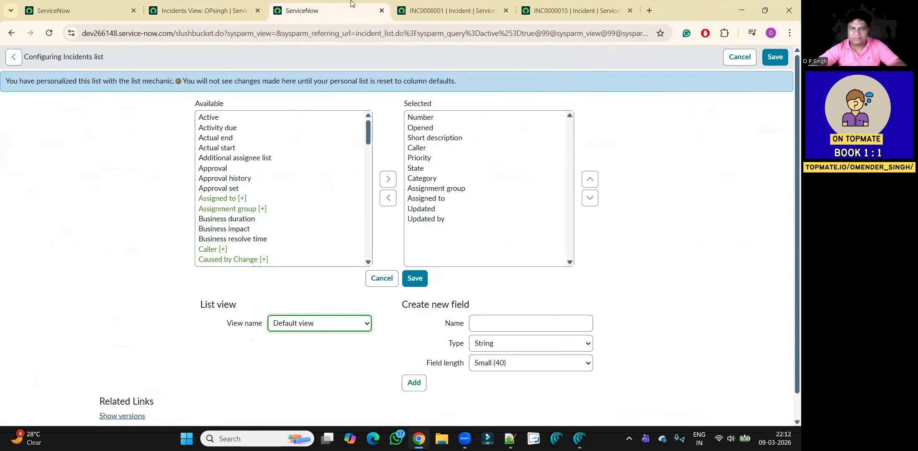
pyautogui.click(327, 326)
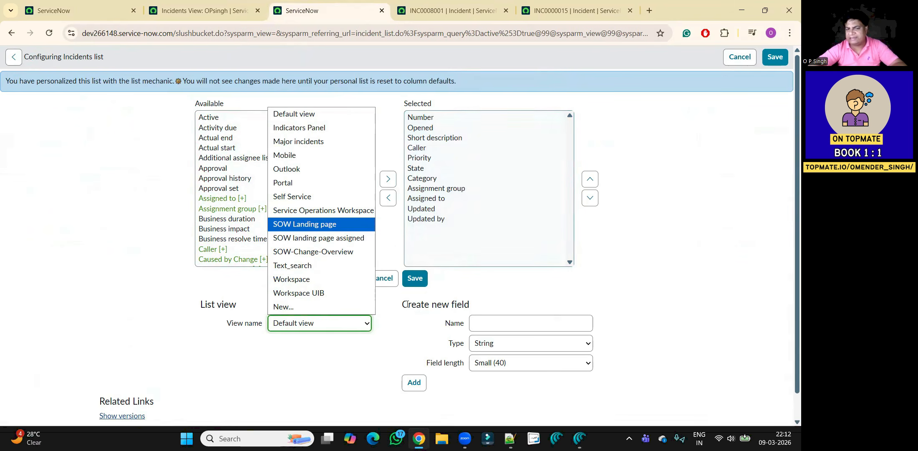
pyautogui.click(407, 317)
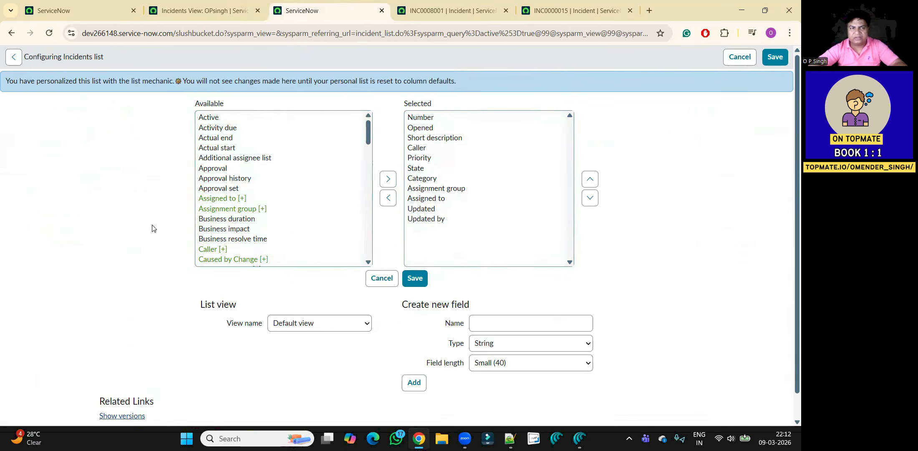
pyautogui.click(738, 58)
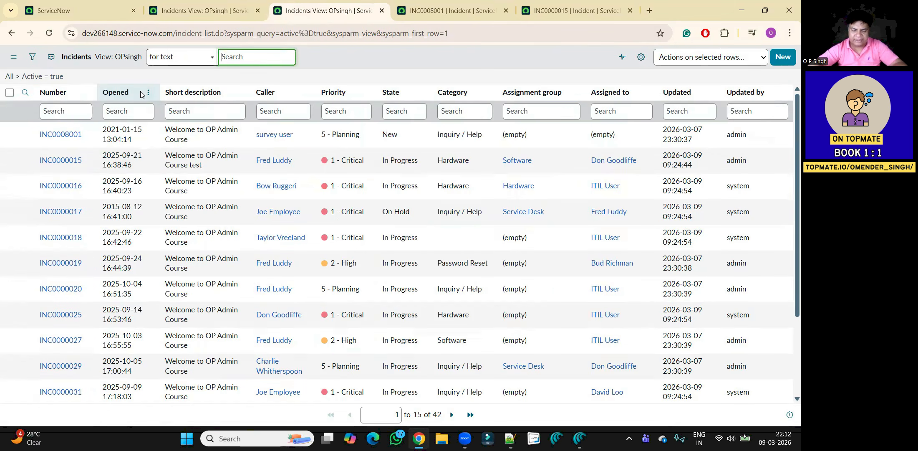
# Open the List Control of the Incidents list and compare its Omit new button option with the list's New button.
pyautogui.rightClick(141, 94)
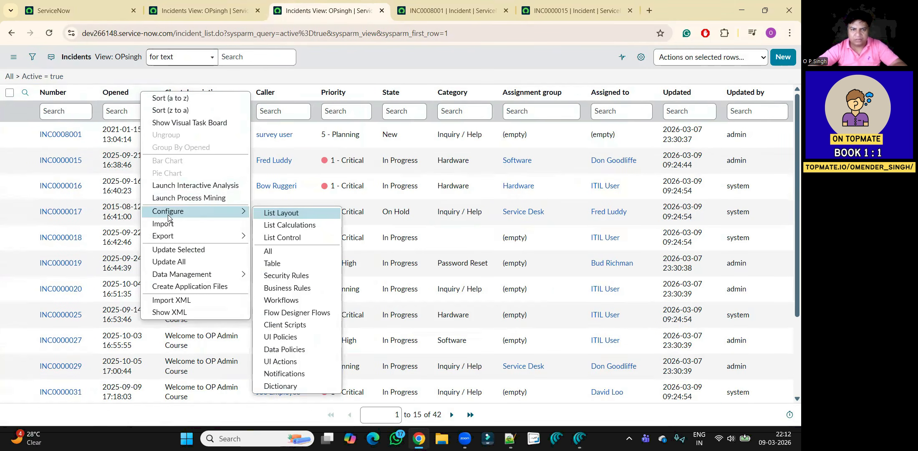
pyautogui.moveTo(237, 215)
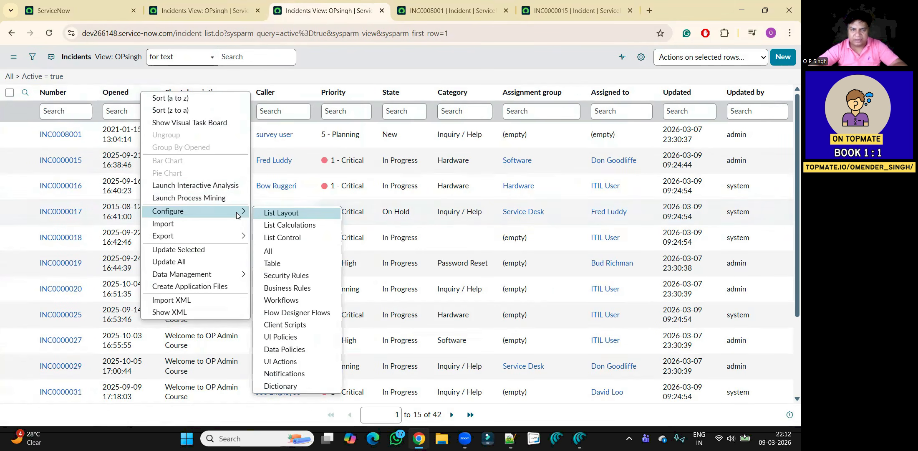
pyautogui.click(288, 238)
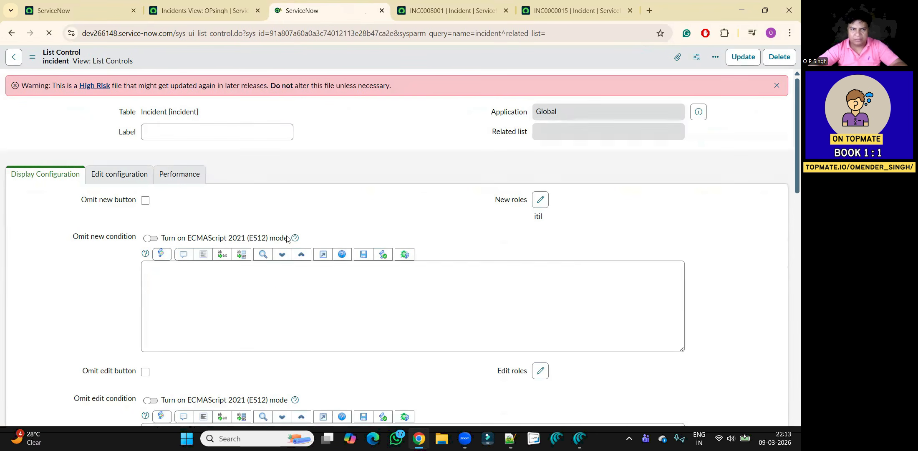
pyautogui.click(213, 13)
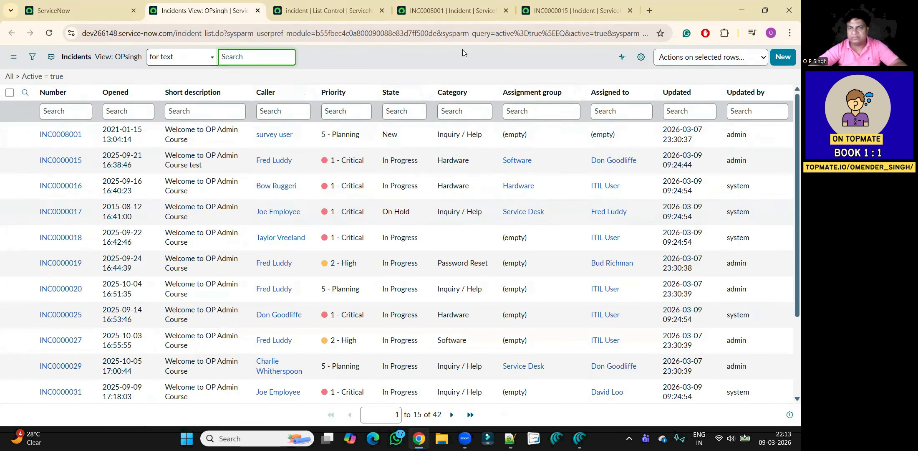
pyautogui.click(351, 4)
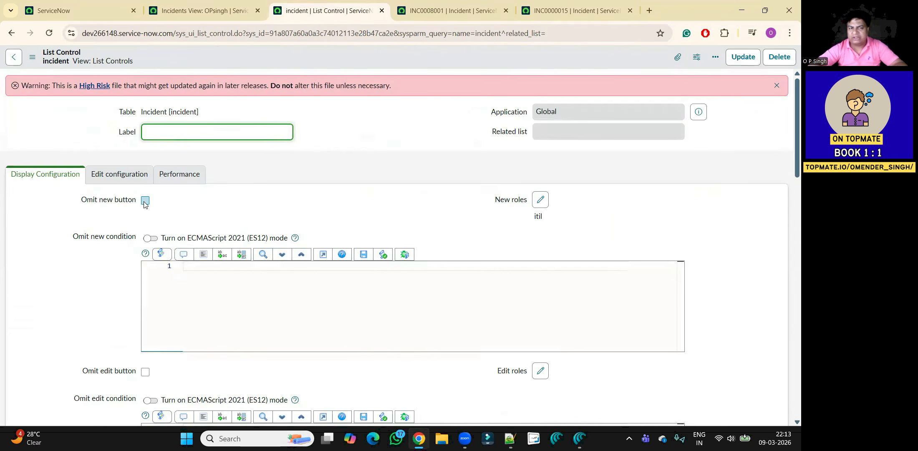
pyautogui.click(225, 3)
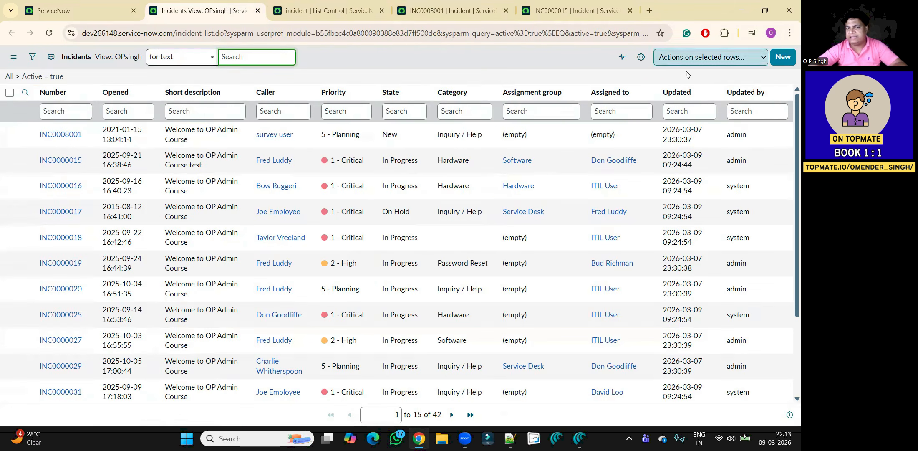
pyautogui.click(332, 3)
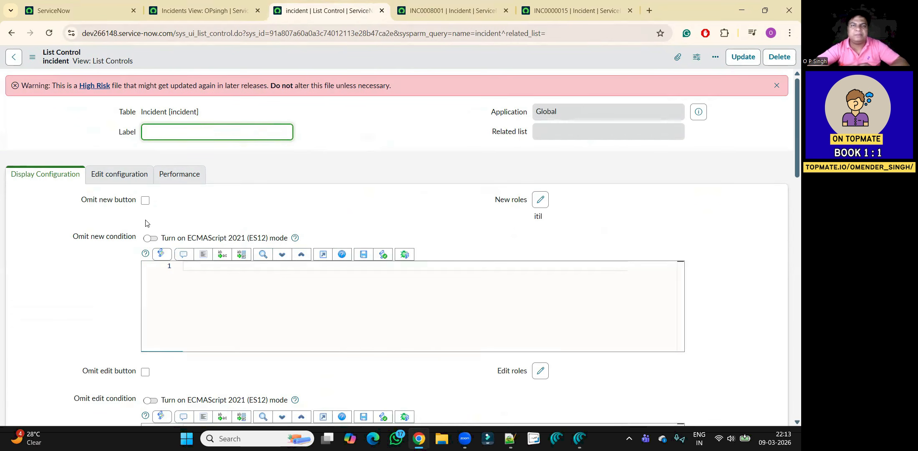
# Look through the Display Configuration settings of the incident List Control record, and return to the Incidents list.
pyautogui.click(202, 267)
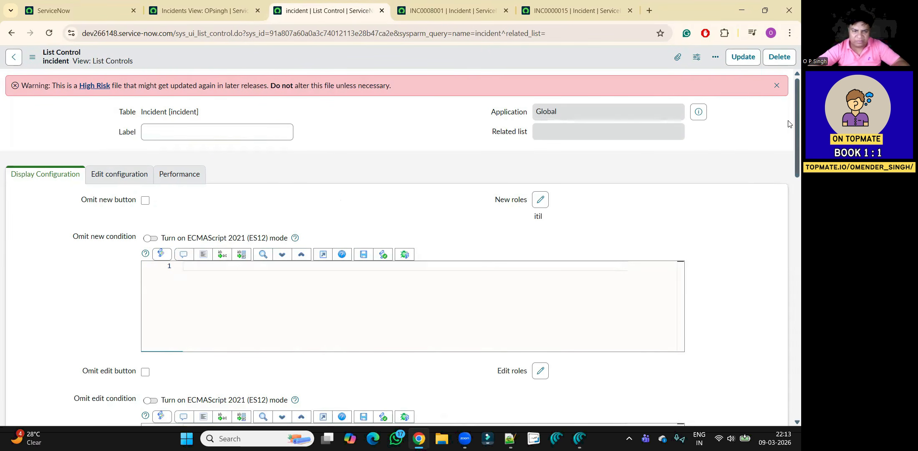
pyautogui.scroll(-15, 788, 123)
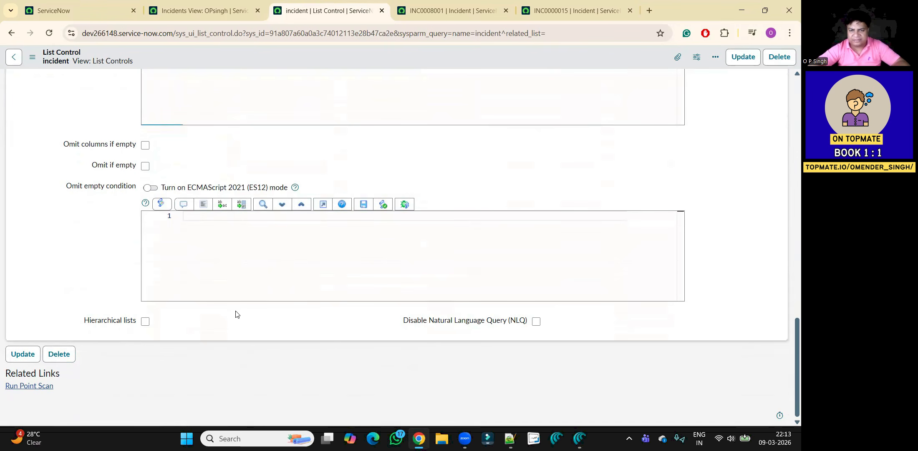
pyautogui.moveTo(790, 331); pyautogui.dragTo(790, 84)
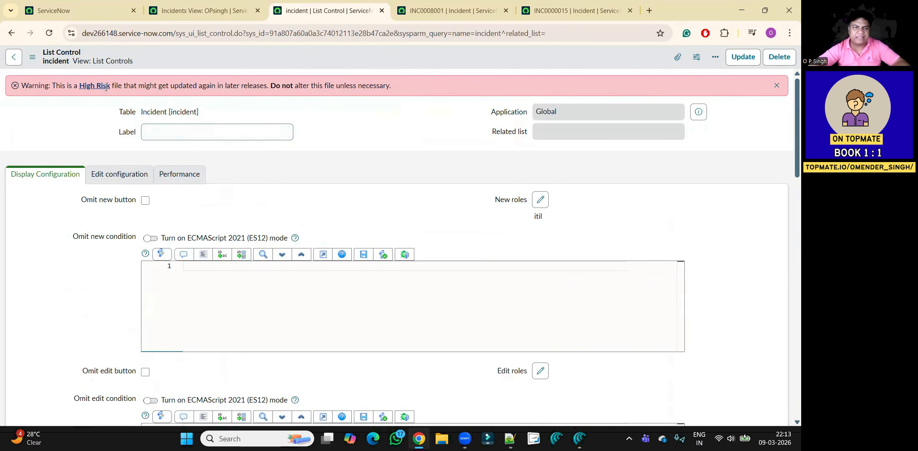
pyautogui.click(12, 34)
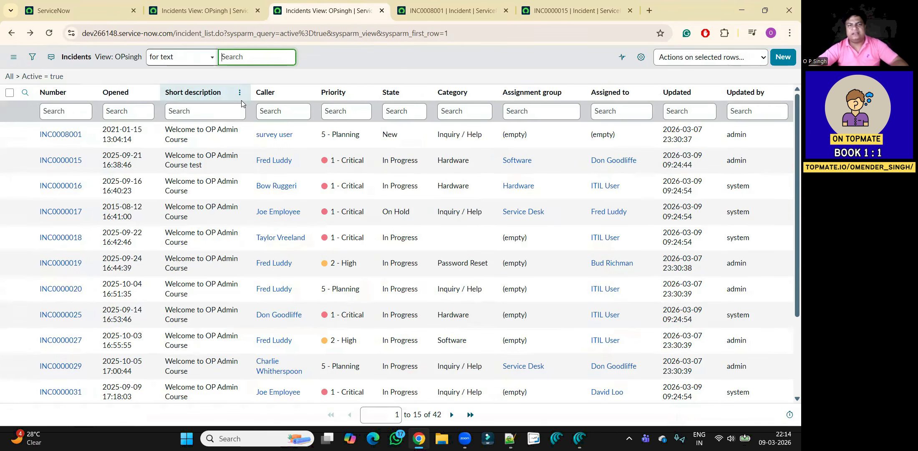
# Check the columns and view name in the List Layout of the Incidents list's custom view, and cancel the configuration.
pyautogui.rightClick(80, 96)
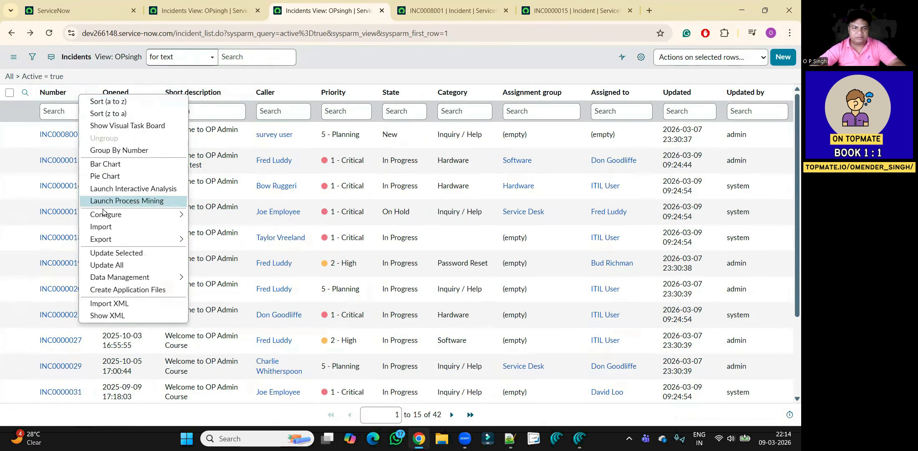
pyautogui.moveTo(186, 213)
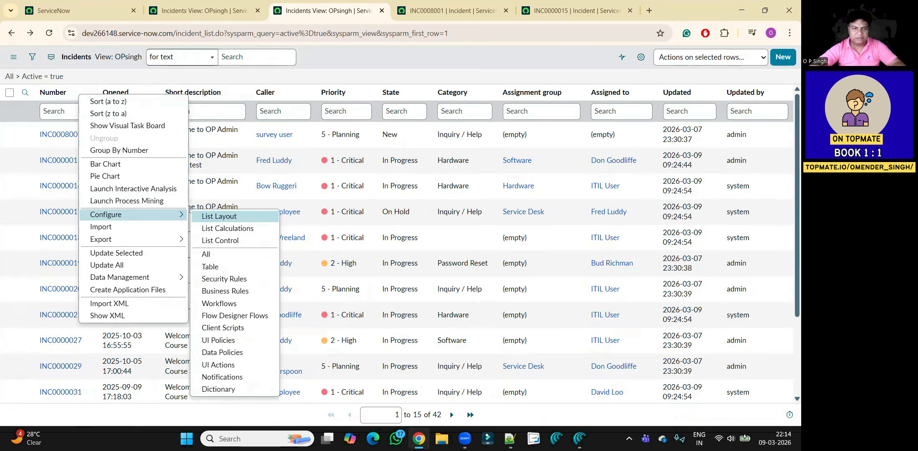
pyautogui.click(408, 65)
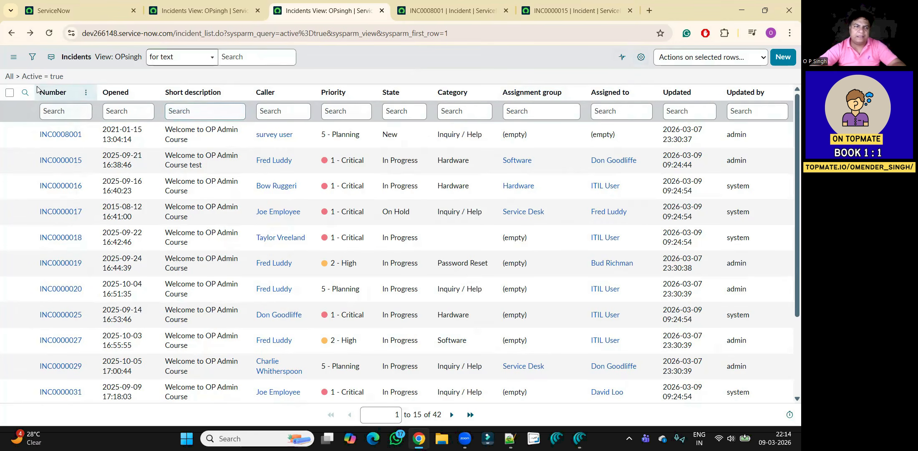
pyautogui.rightClick(68, 92)
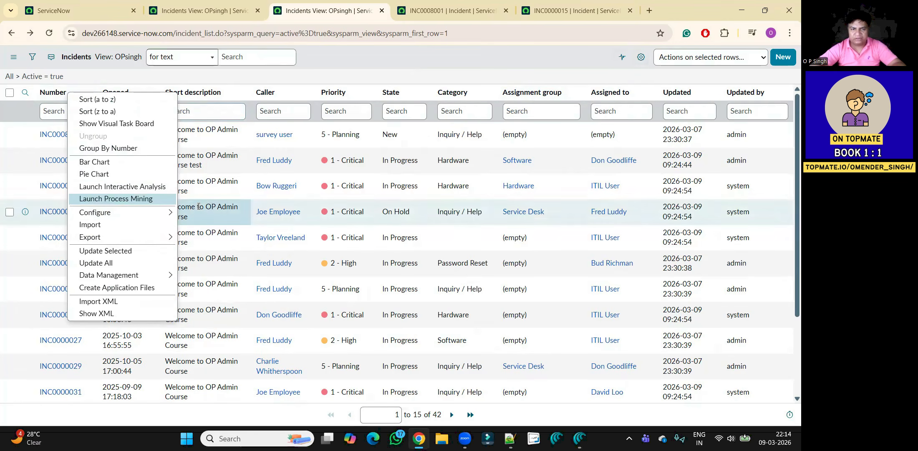
pyautogui.moveTo(165, 215)
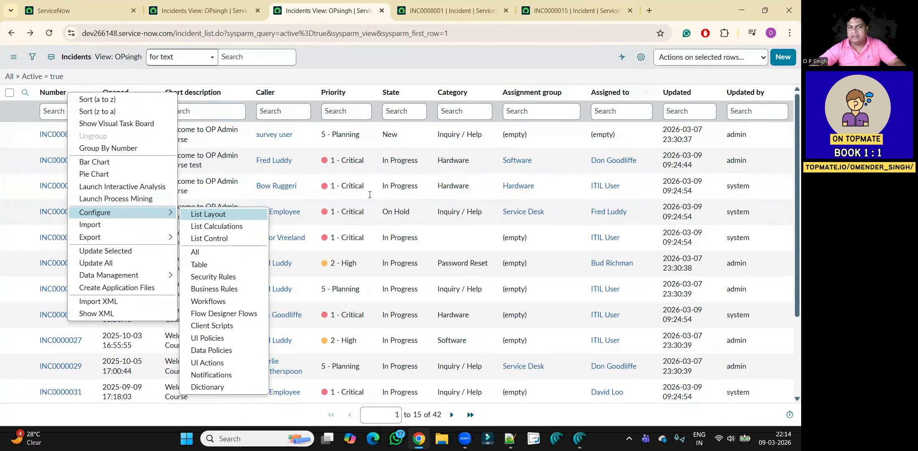
pyautogui.click(229, 219)
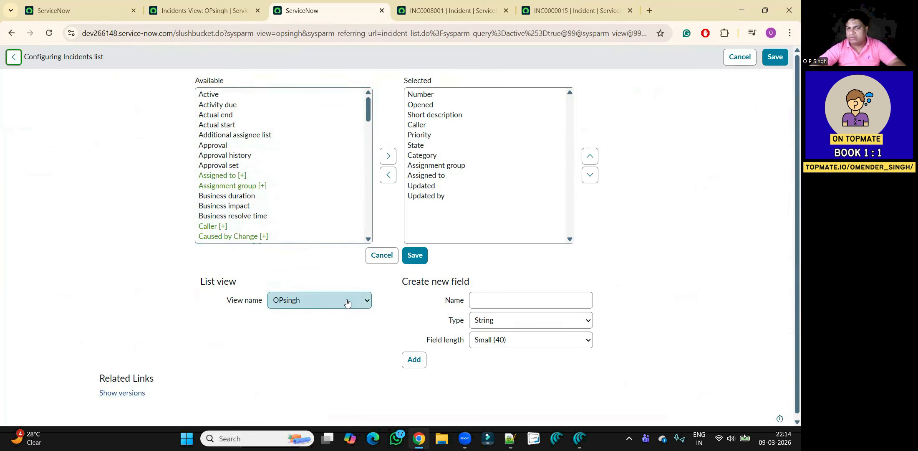
pyautogui.click(380, 258)
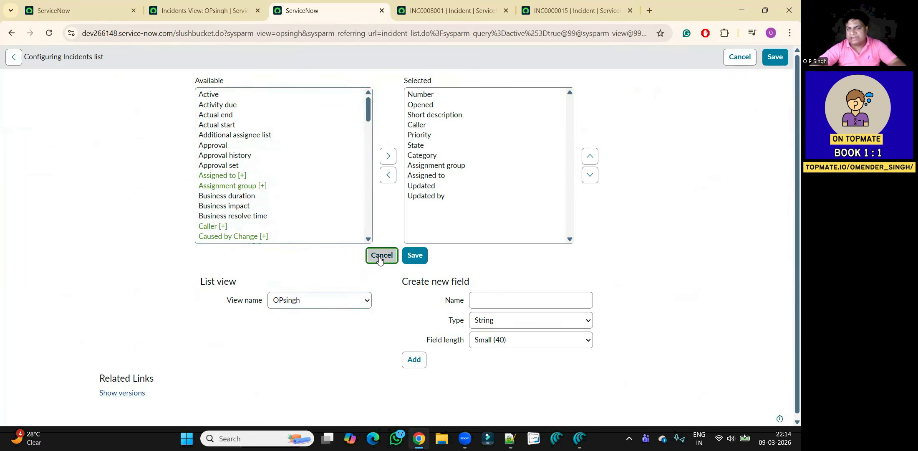